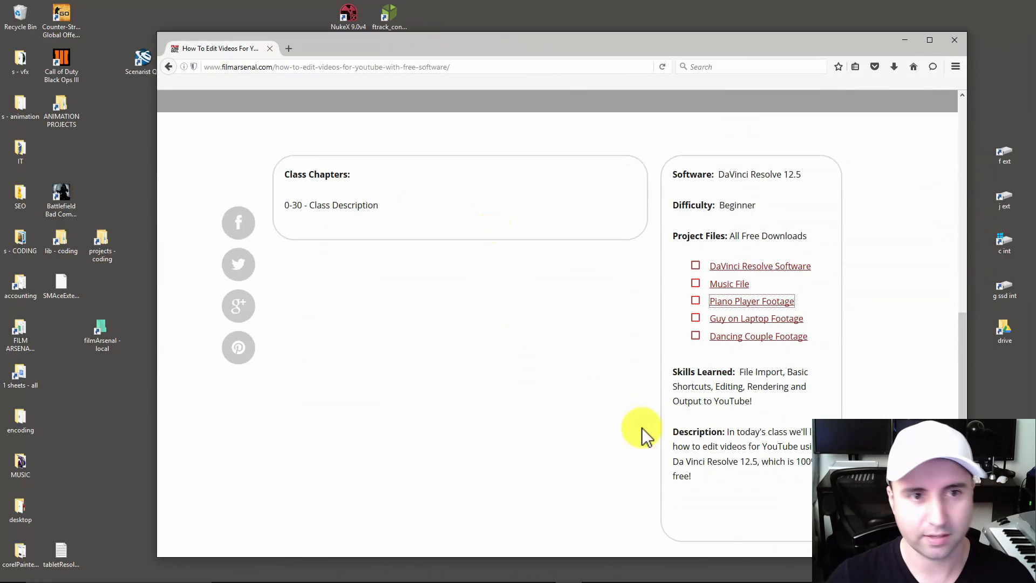
Open the DaVinci Resolve software page in a new tab, view the free Windows version's download registration form, and close it.
scroll(621, 419, up, 4)
scroll(613, 412, down, 5)
scroll(613, 412, up, 1)
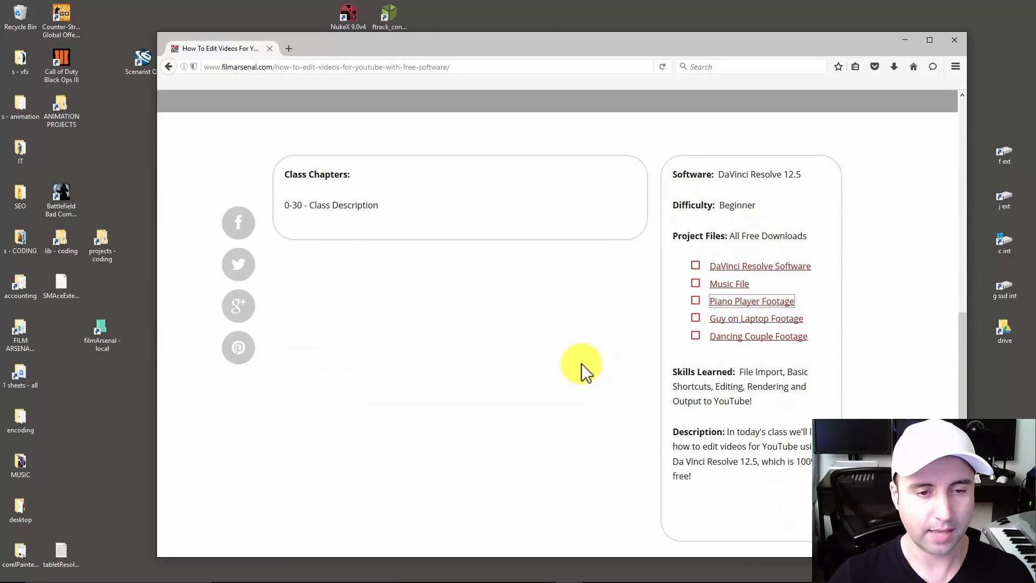
right_click(751, 268)
click(753, 274)
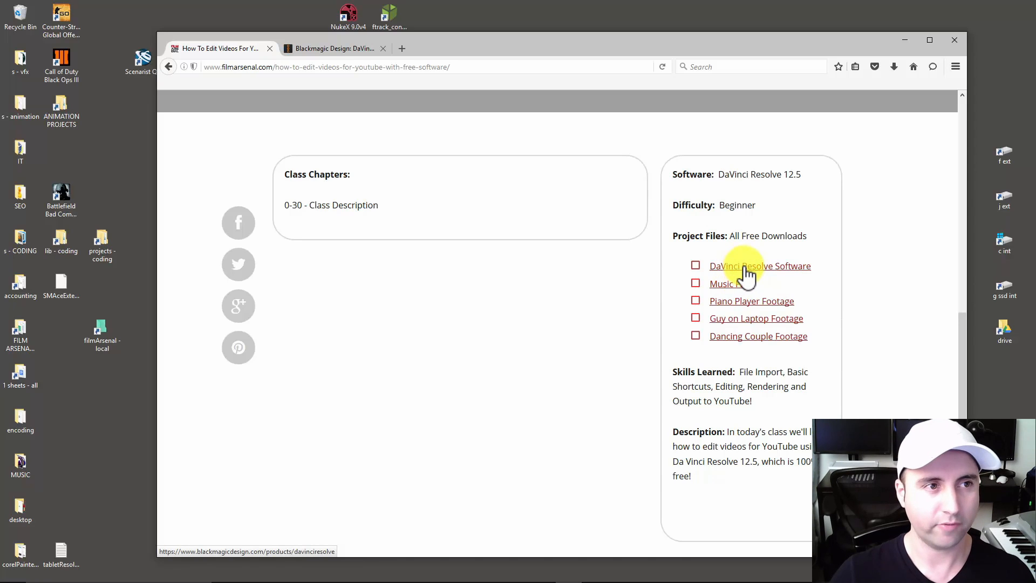
key(ctrl+Tab)
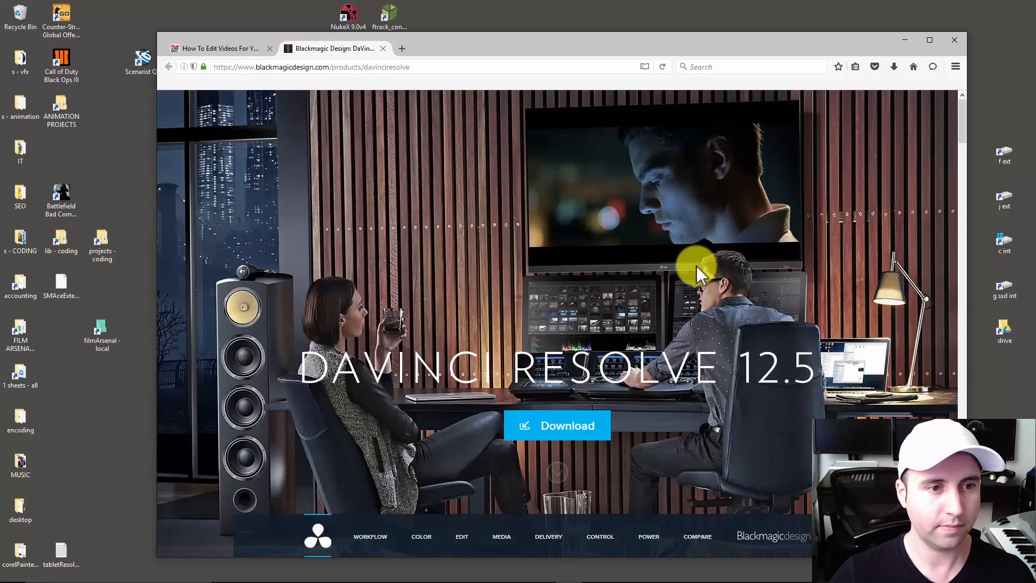
click(569, 429)
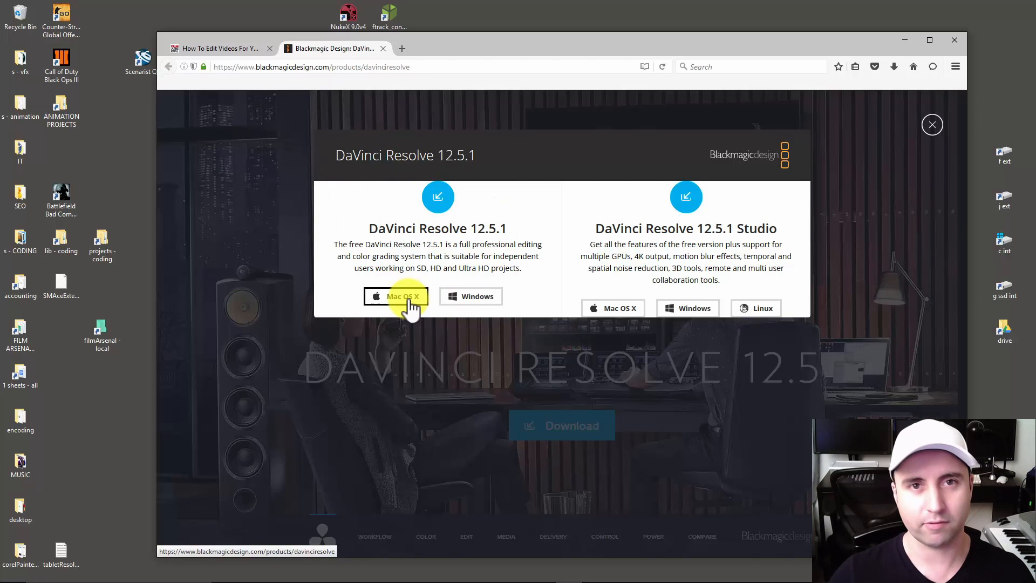
click(465, 297)
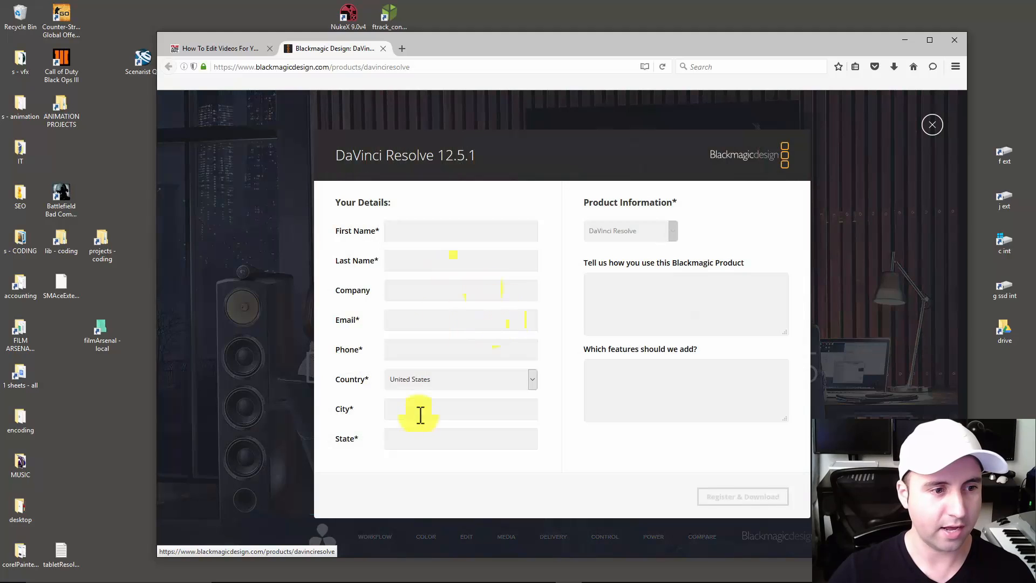
click(412, 410)
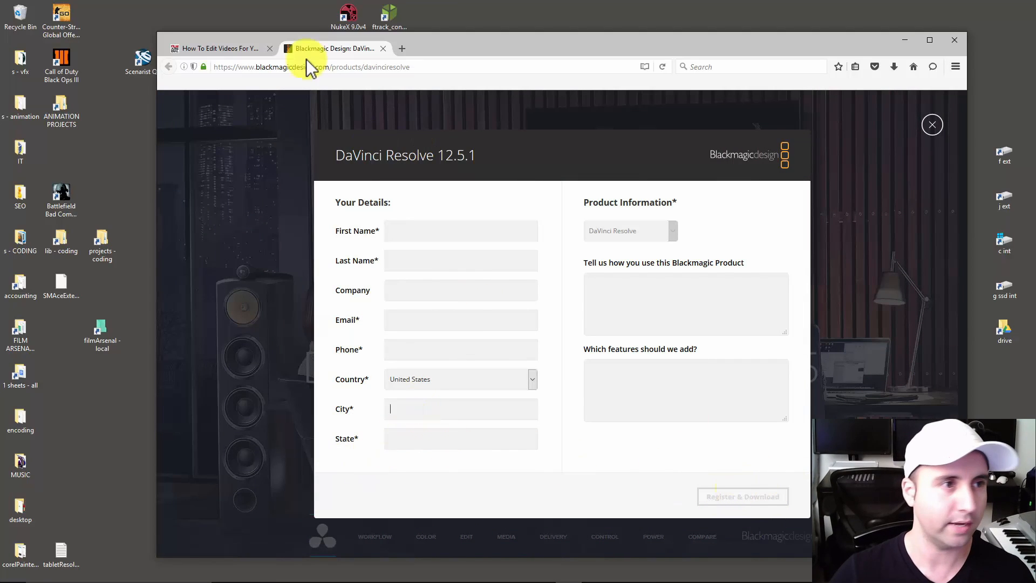
click(436, 112)
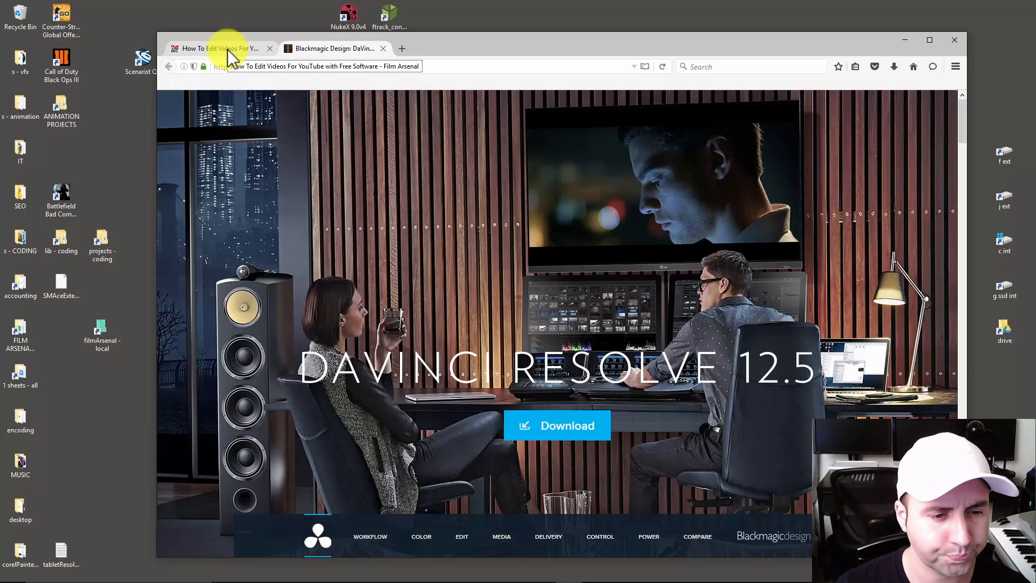
Review the download options for DaVinci Resolve 12.5.1 and its Studio version, and close the Blackmagic Design tab.
click(550, 422)
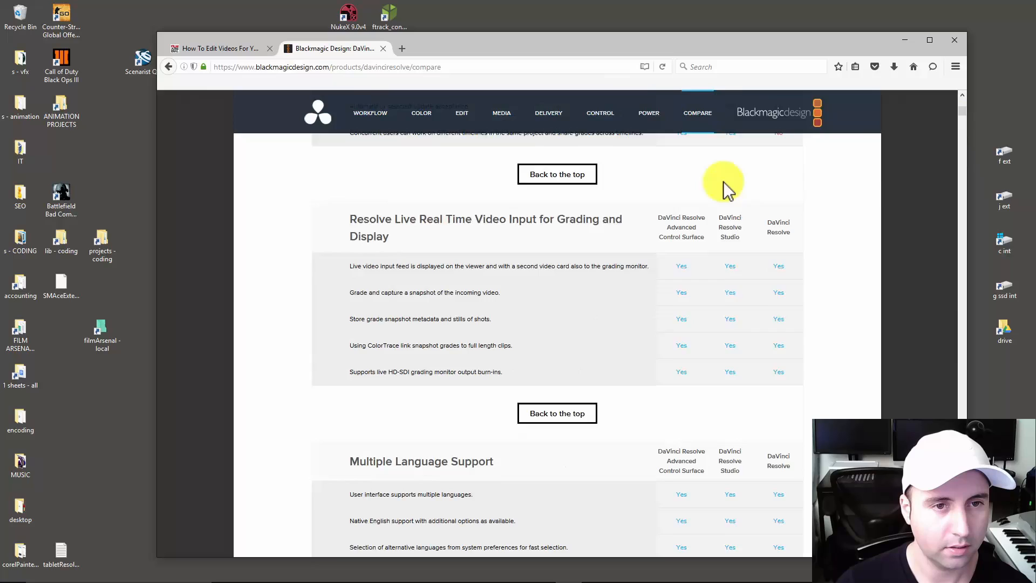
scroll(722, 189, up, 20)
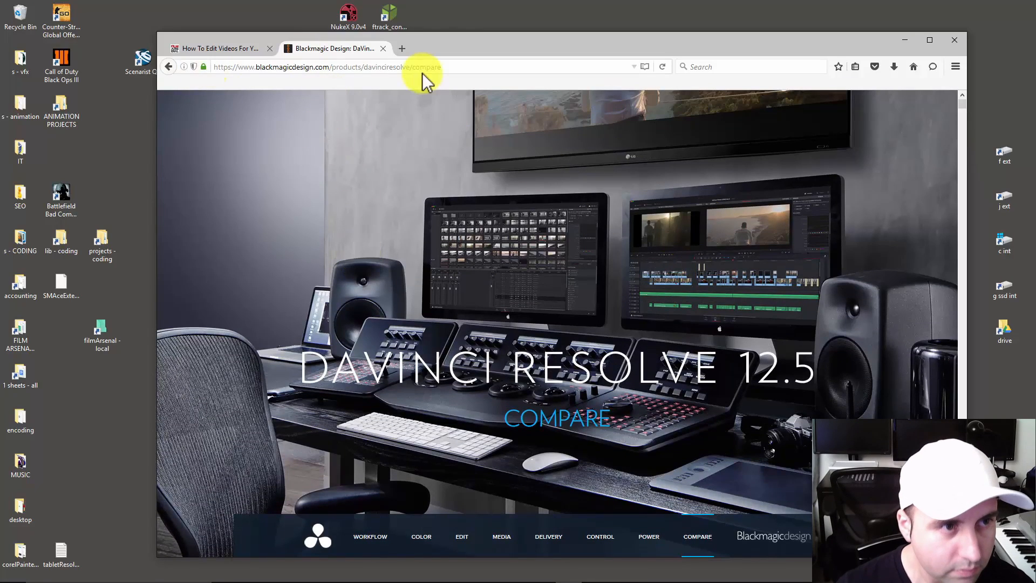
click(383, 48)
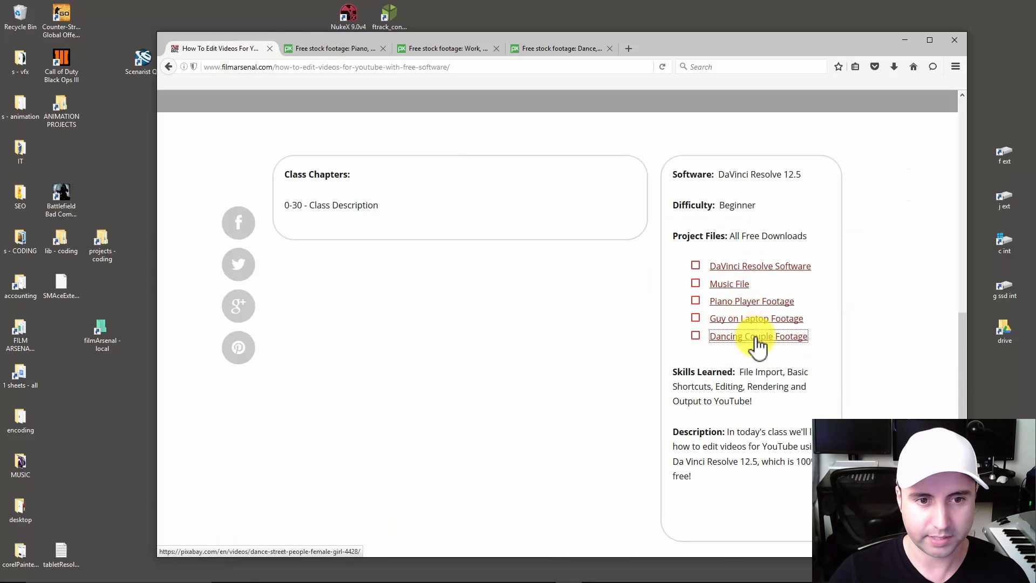
Briefly preview the piano, laptop and dancing couple stock clips on their Pixabay pages.
key(ctrl+Tab)
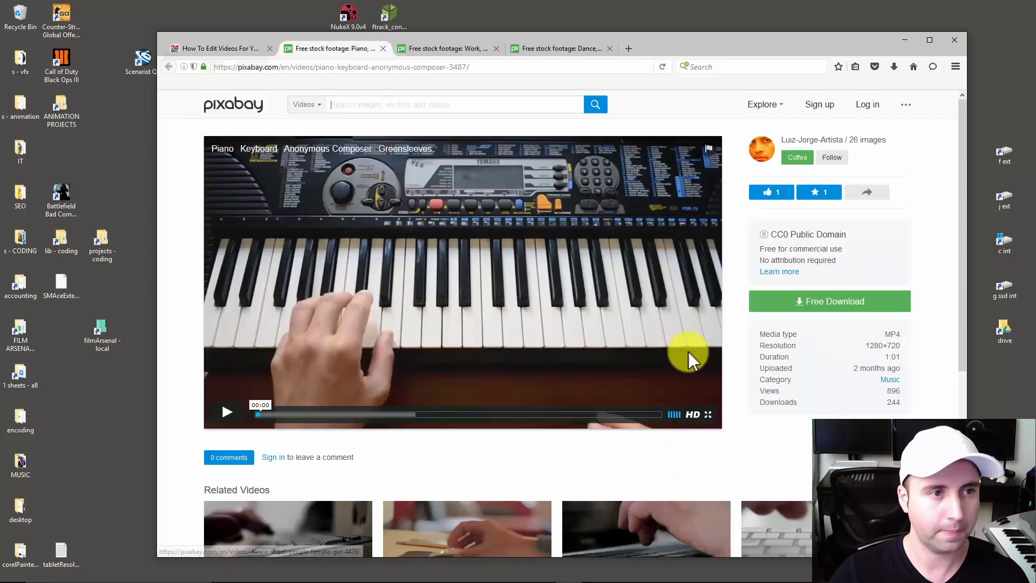
click(225, 416)
click(228, 417)
key(ctrl+Tab)
click(238, 412)
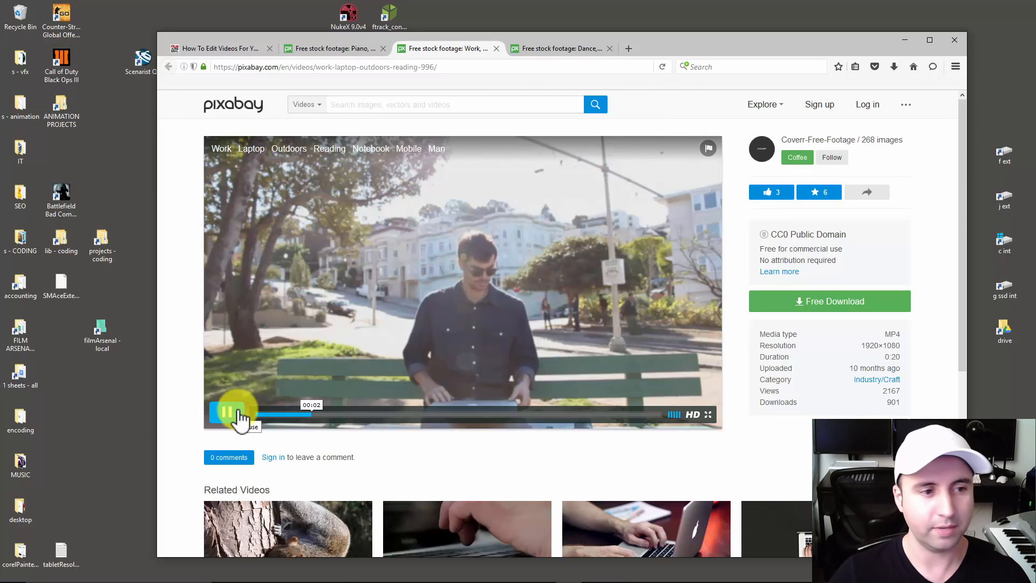
click(239, 414)
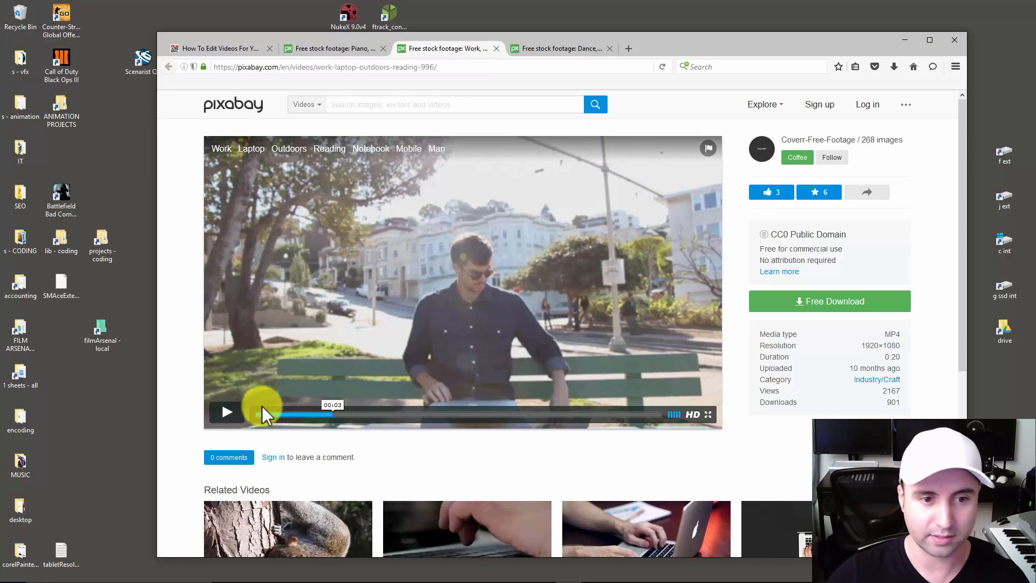
key(ctrl+Tab)
click(229, 414)
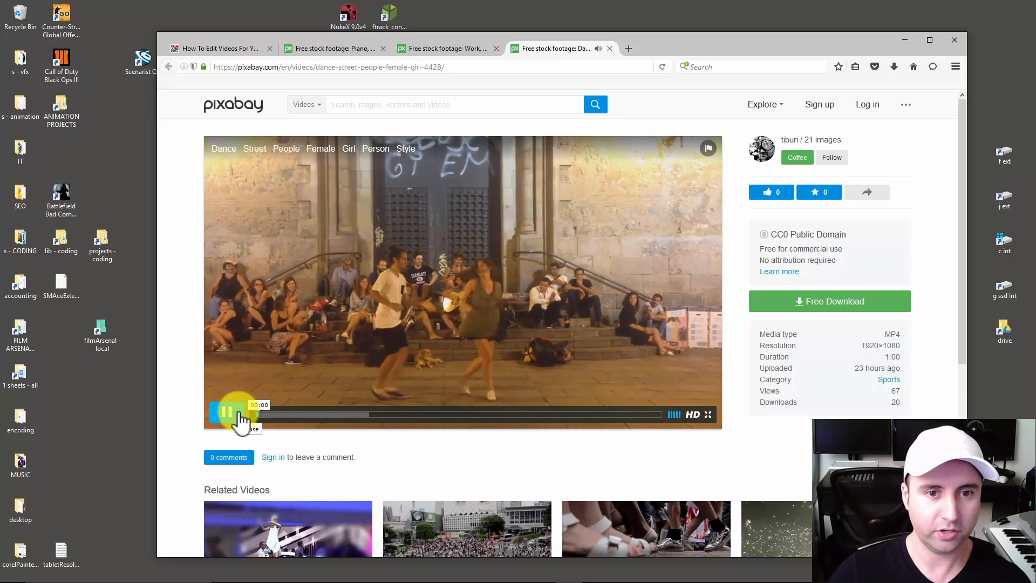
click(237, 416)
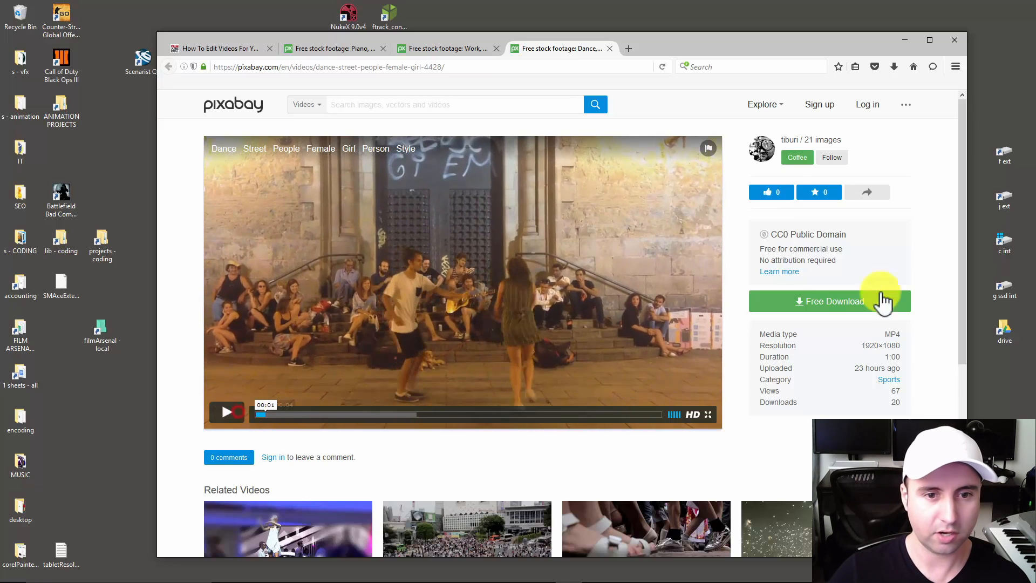
Show the download resolutions for the dancing couple clip and close the three stock footage tabs.
click(848, 305)
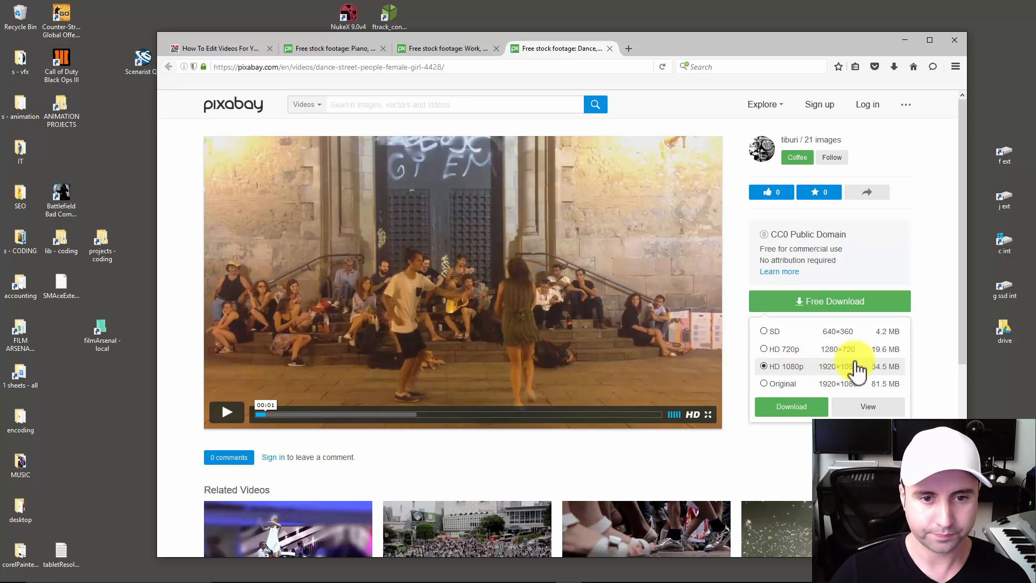
click(333, 47)
click(384, 48)
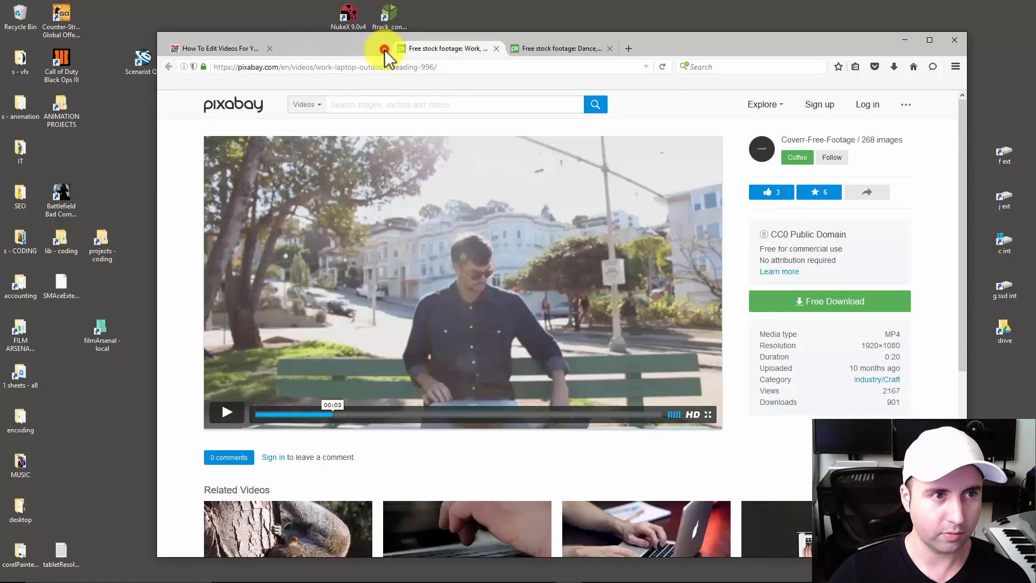
click(383, 49)
click(384, 48)
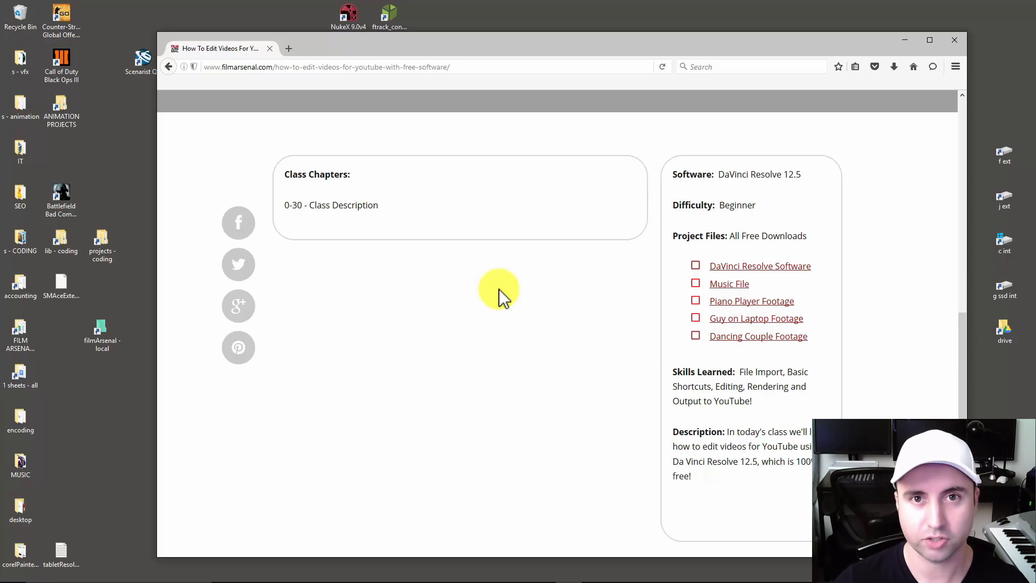
Launch DaVinci Resolve from the desktop and log in with the filmA user profile.
double_click(190, 190)
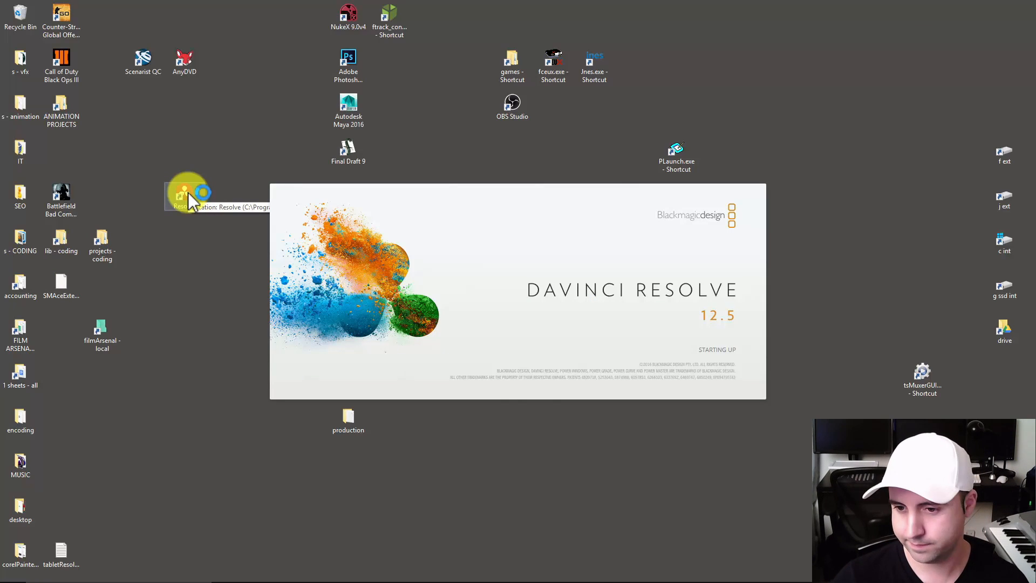
click(391, 269)
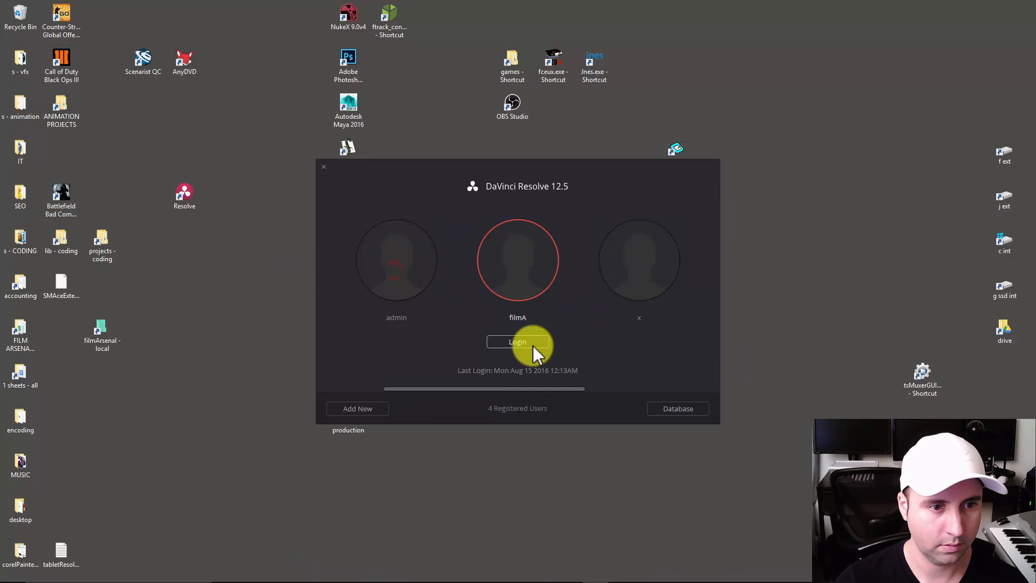
click(511, 343)
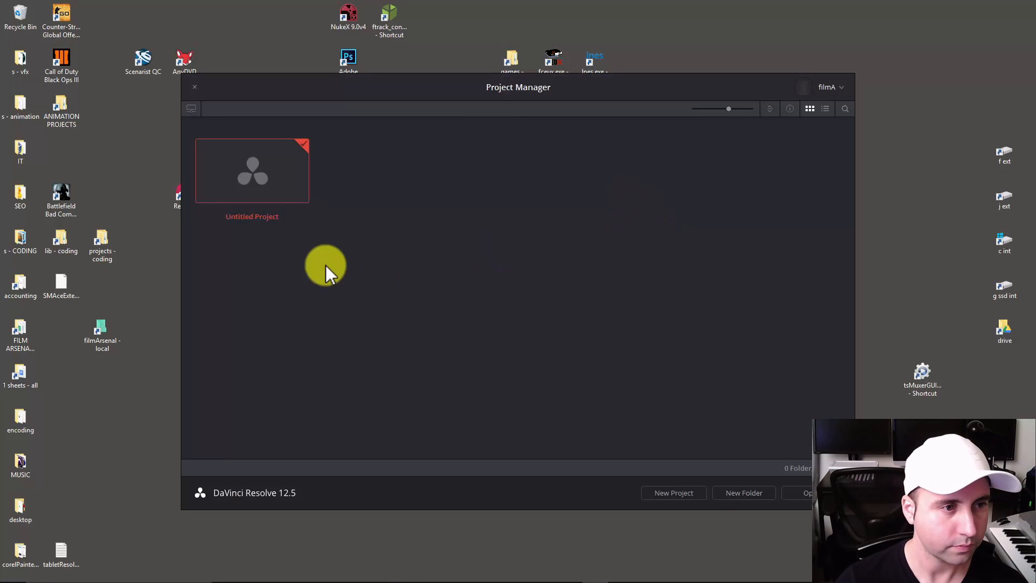
Create a new project named "resolve tutorial" in the Project Manager.
click(352, 290)
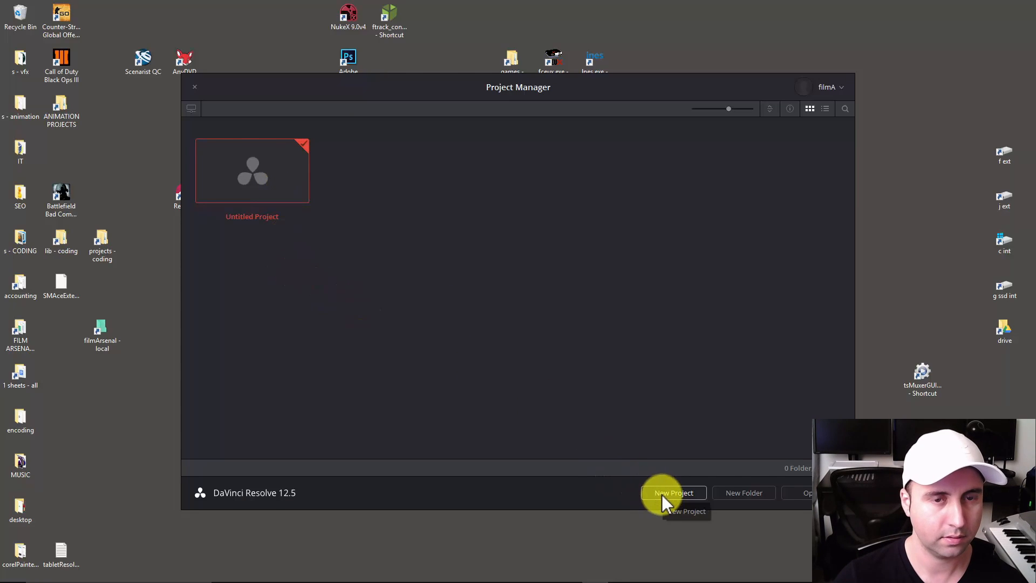
click(664, 494)
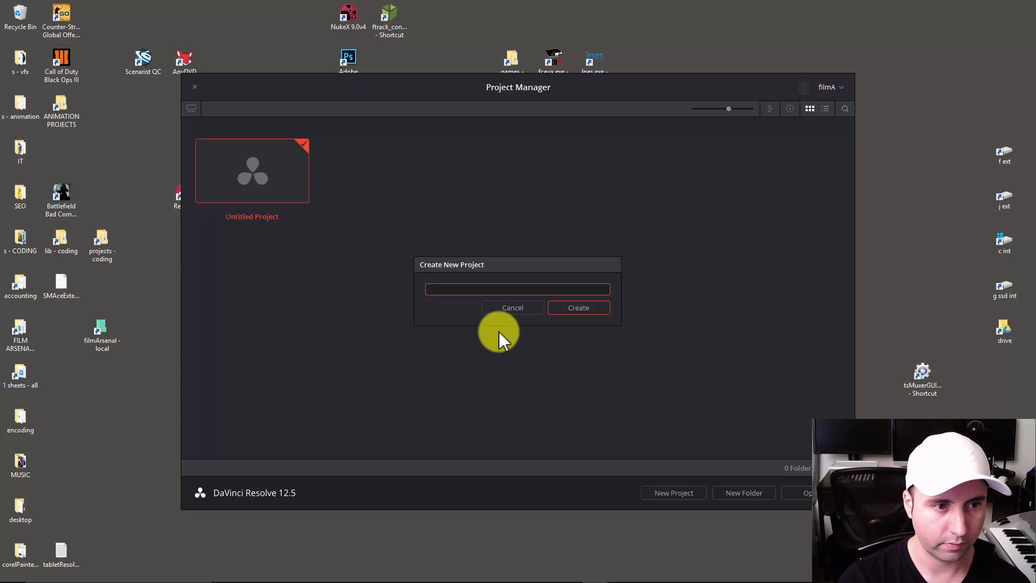
text(resolve tutorial)
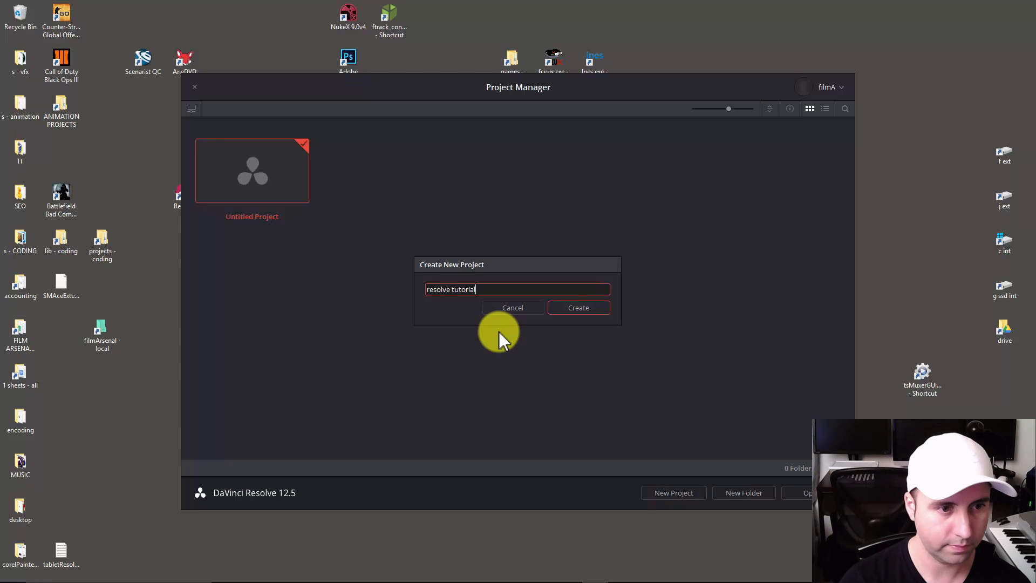
click(561, 307)
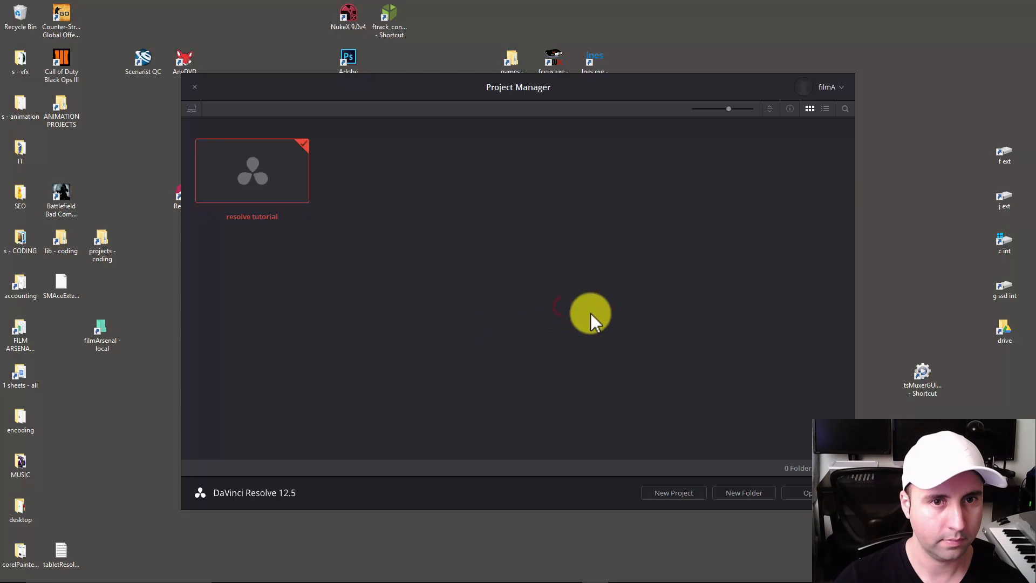
Open the project settings of the resolve tutorial project and check the timeline frame rate setting alongside the footage folder.
right_click(252, 187)
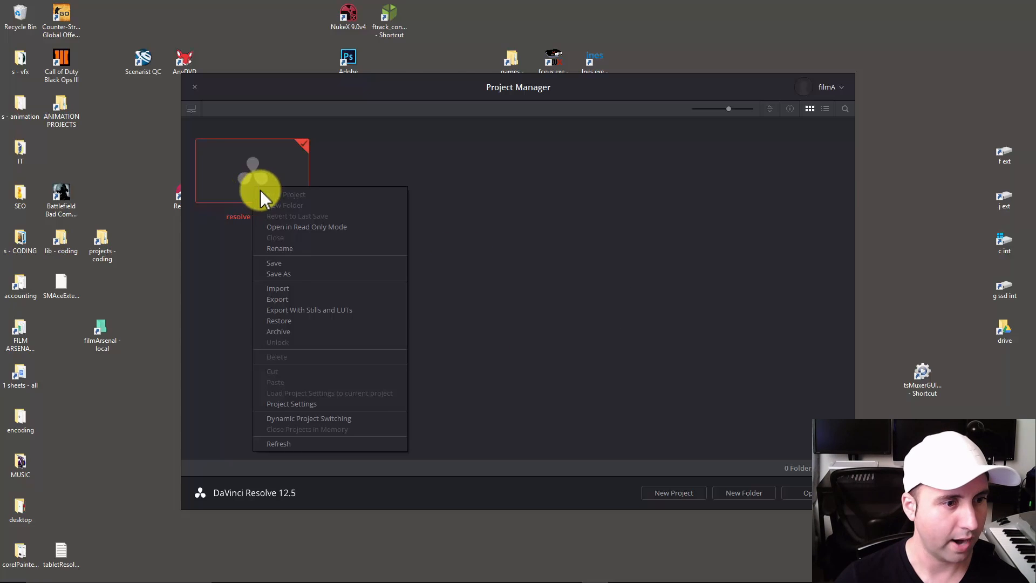
click(297, 405)
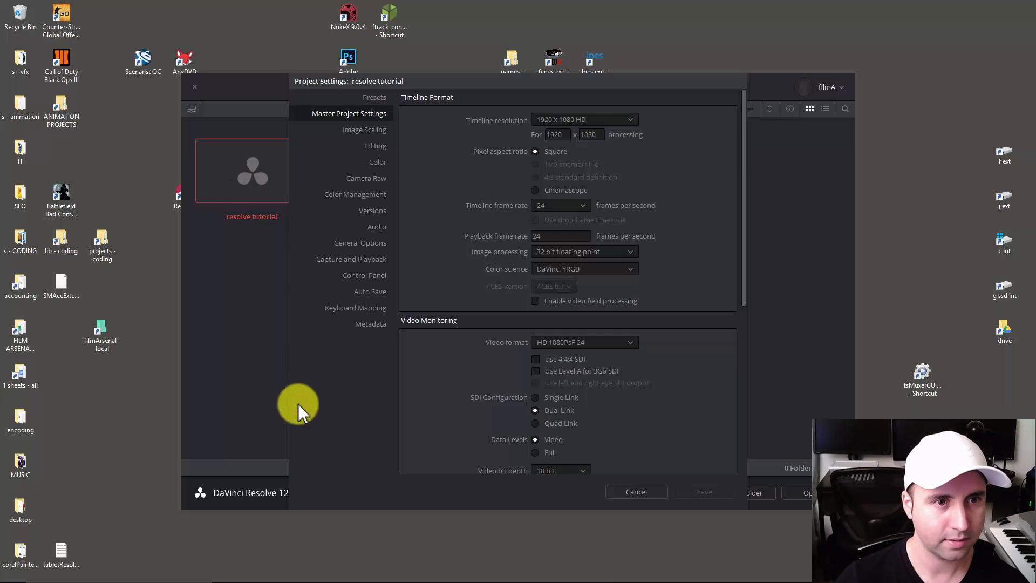
drag(1035, 114, 464, 280)
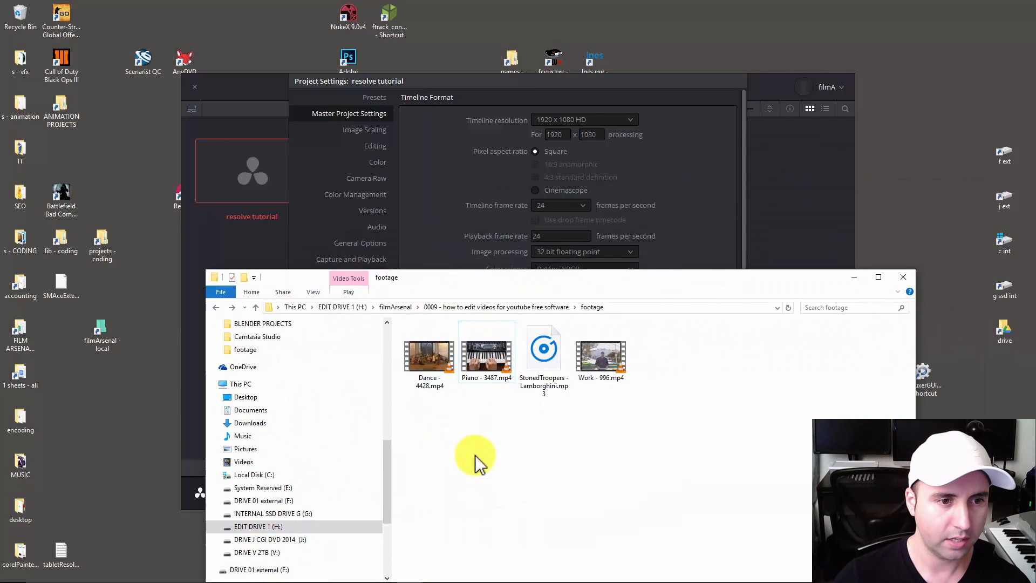
click(434, 353)
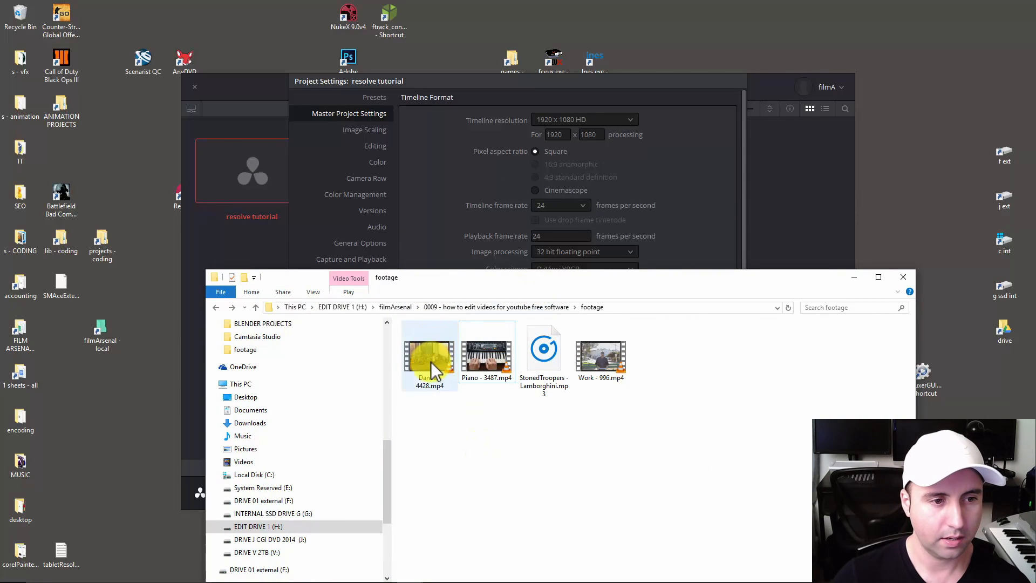
drag(671, 289, 791, 335)
click(729, 226)
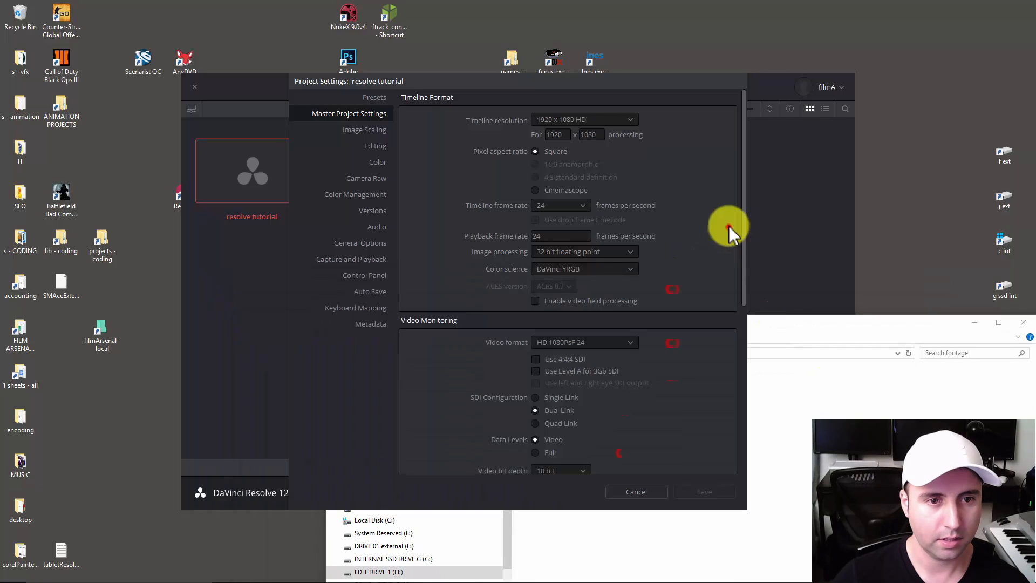
click(575, 206)
click(574, 206)
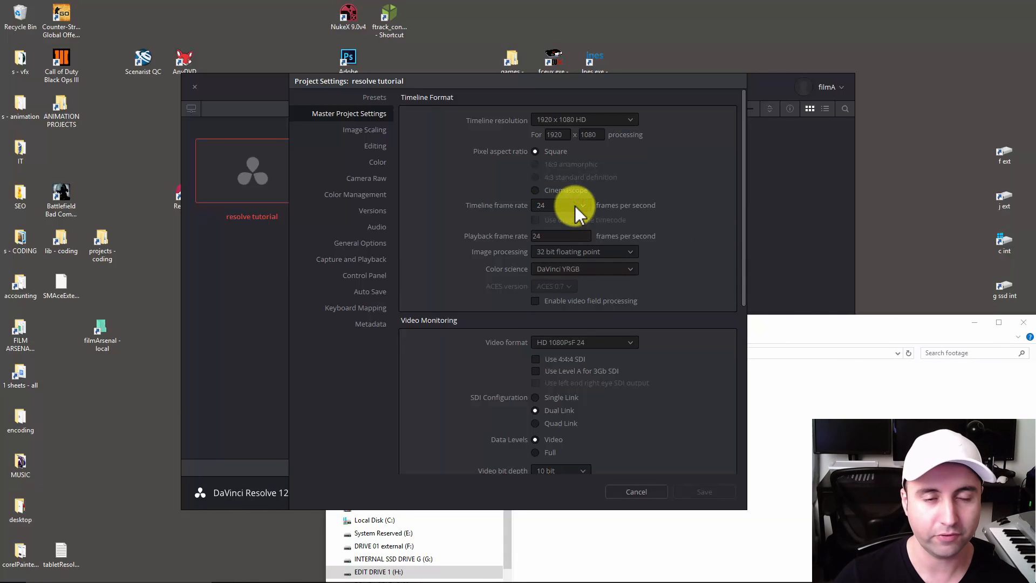
Examine the Dance - 4428.mp4 clip in the footage folder and return to the project settings.
drag(779, 326, 690, 313)
click(633, 473)
click(457, 391)
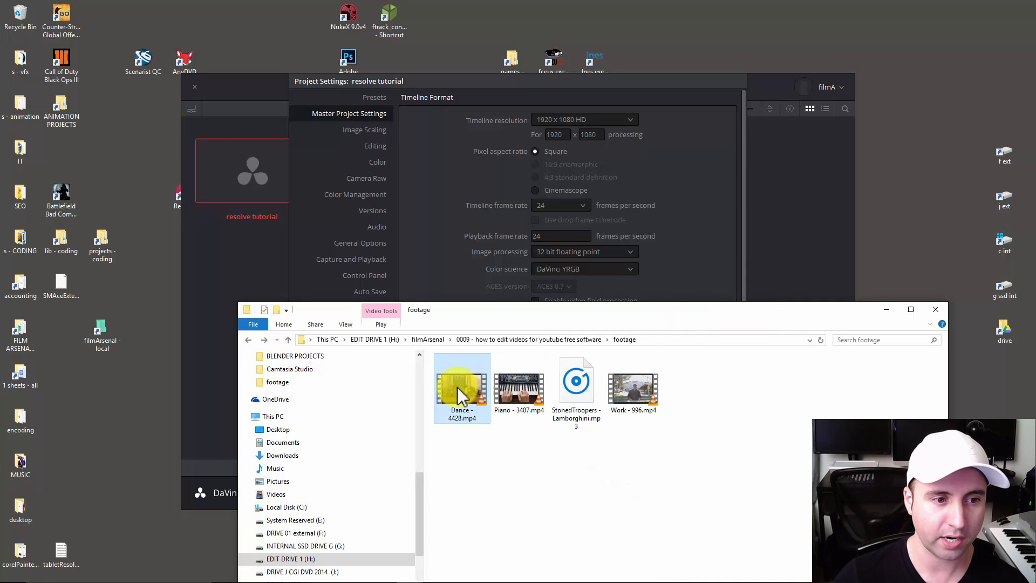
click(497, 492)
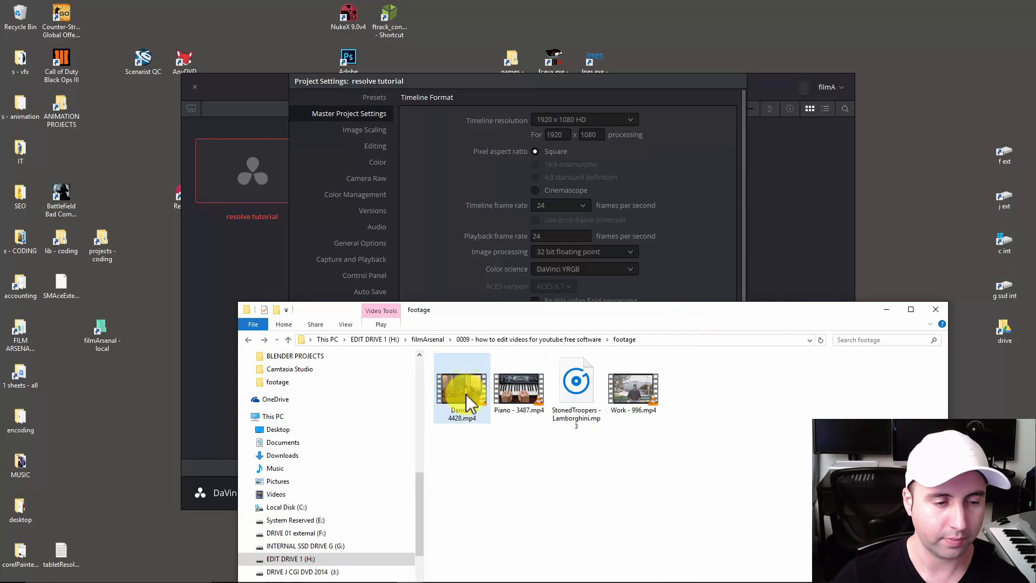
click(515, 486)
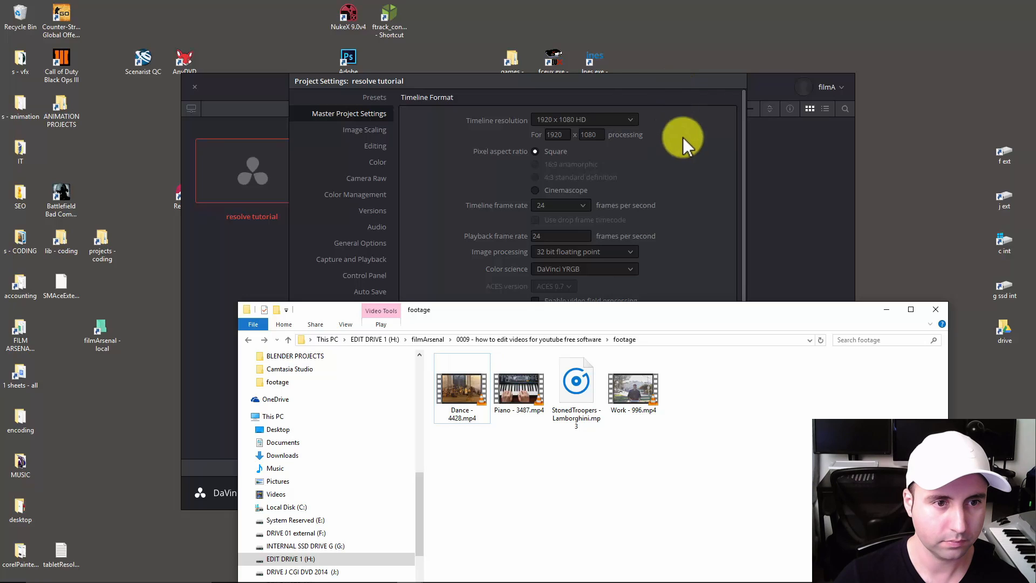
click(699, 207)
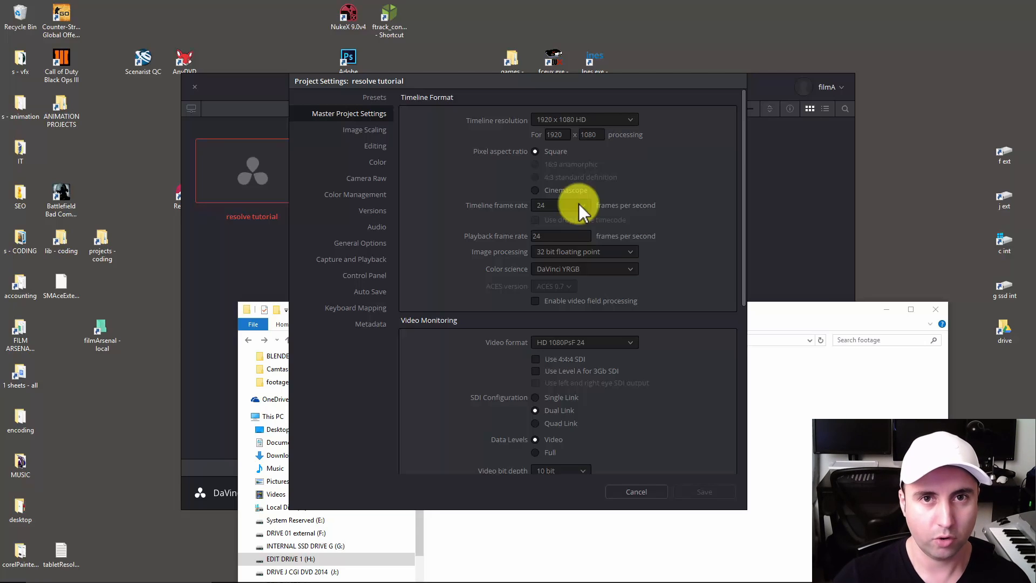
click(777, 320)
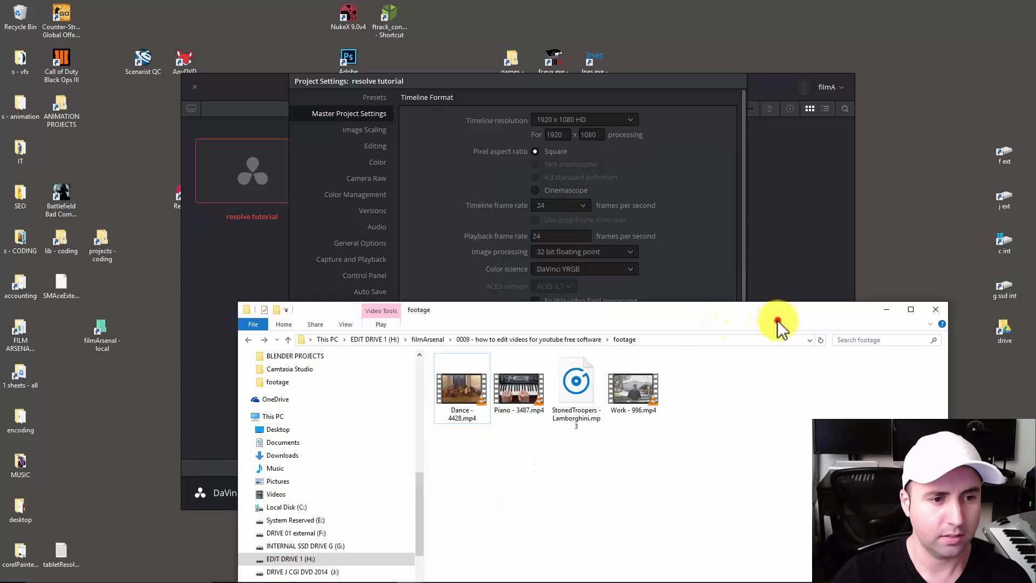
click(562, 485)
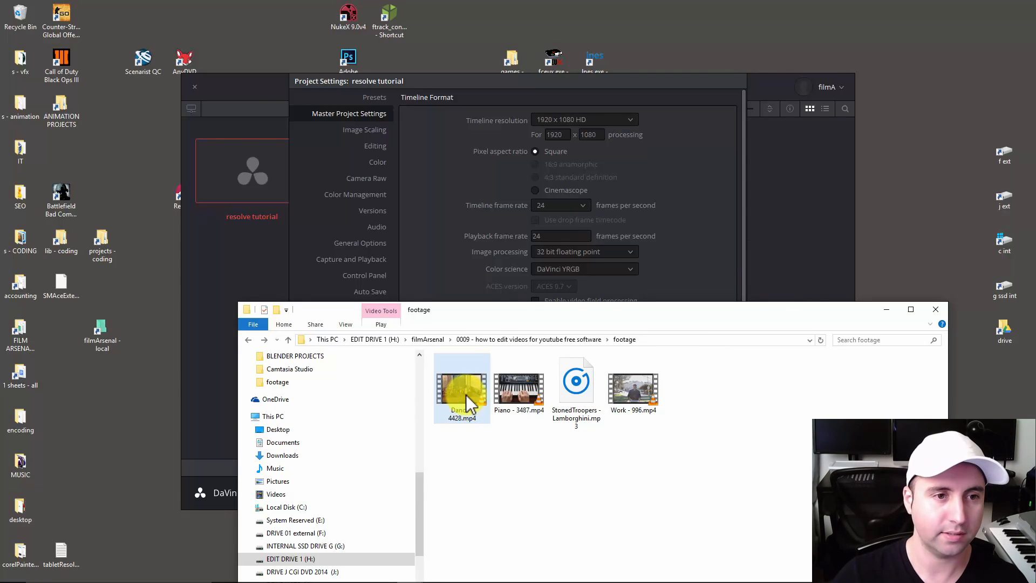
click(668, 94)
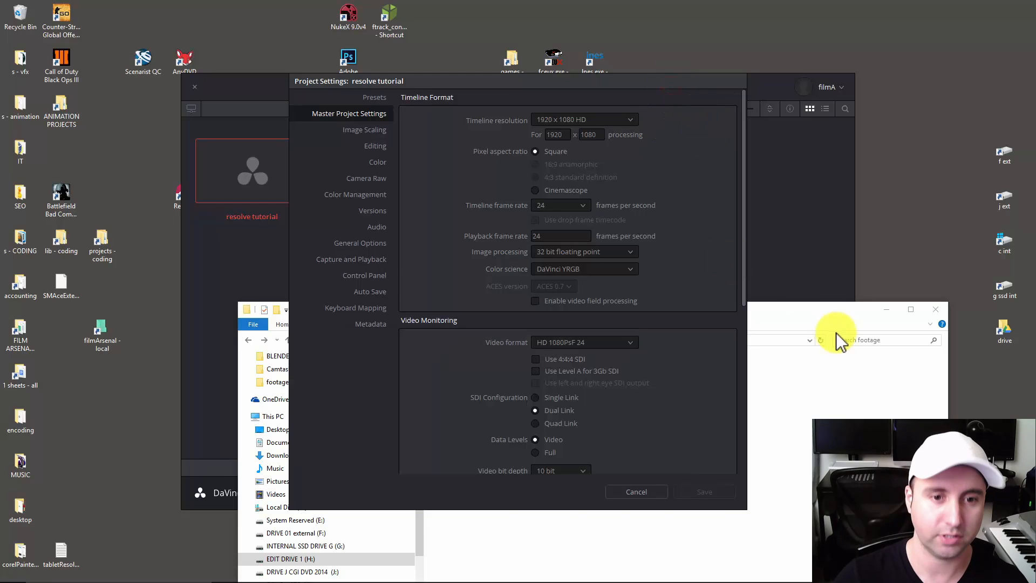
click(801, 312)
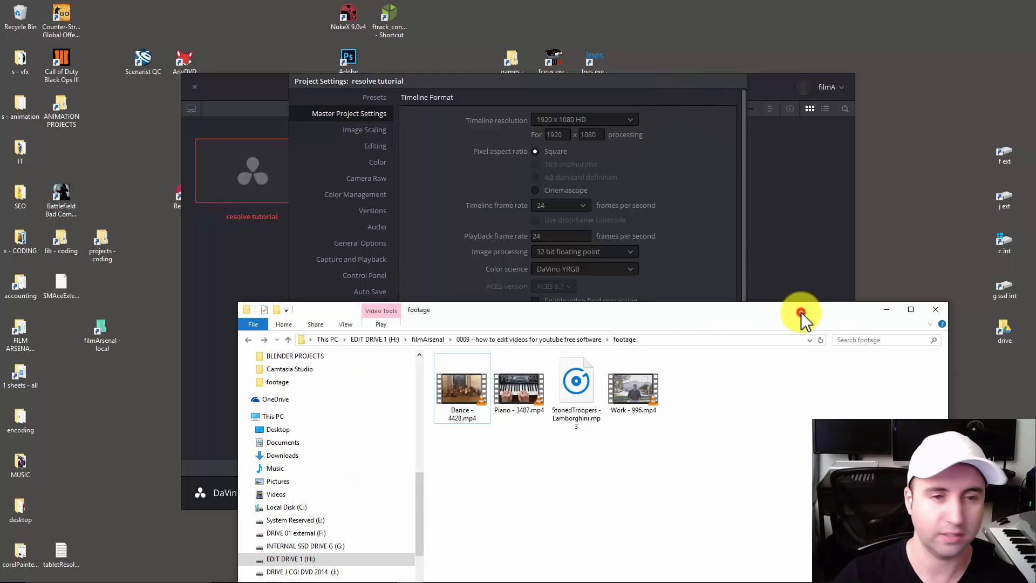
click(677, 82)
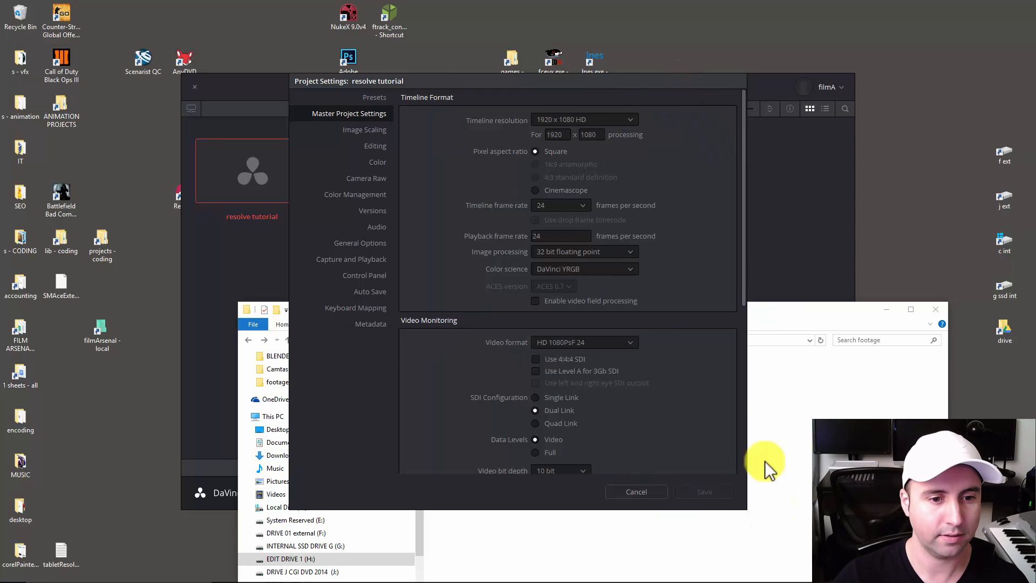
Play Dance - 4428.mp4 from the footage folder in VLC, check its frame rate in the codec information, and close the player.
click(801, 460)
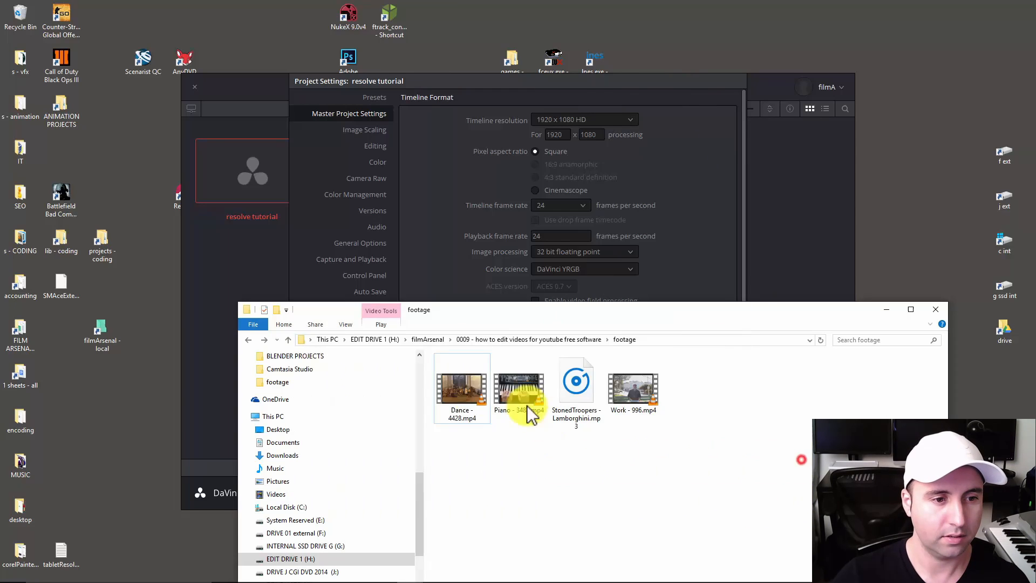
double_click(465, 396)
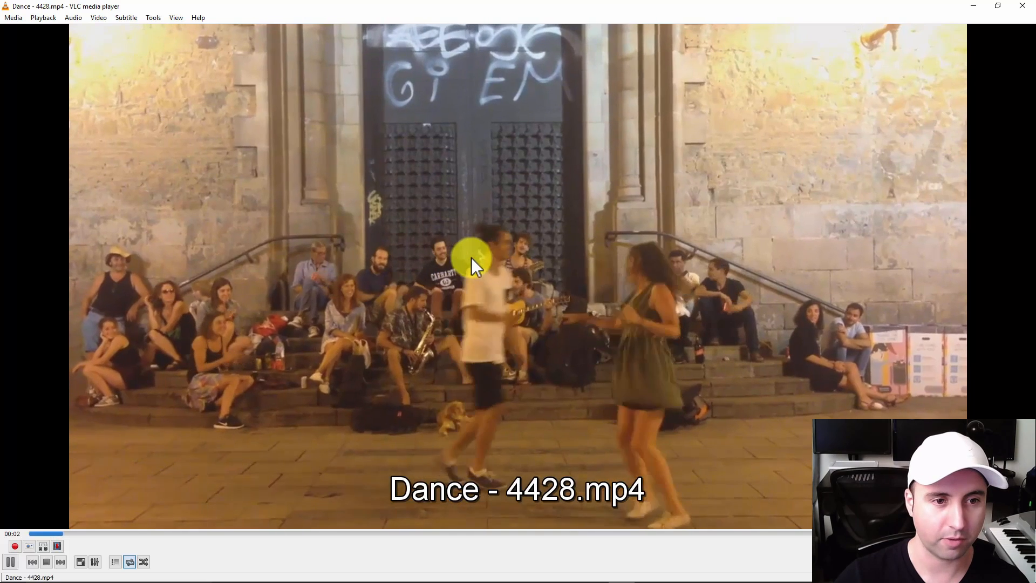
key(space)
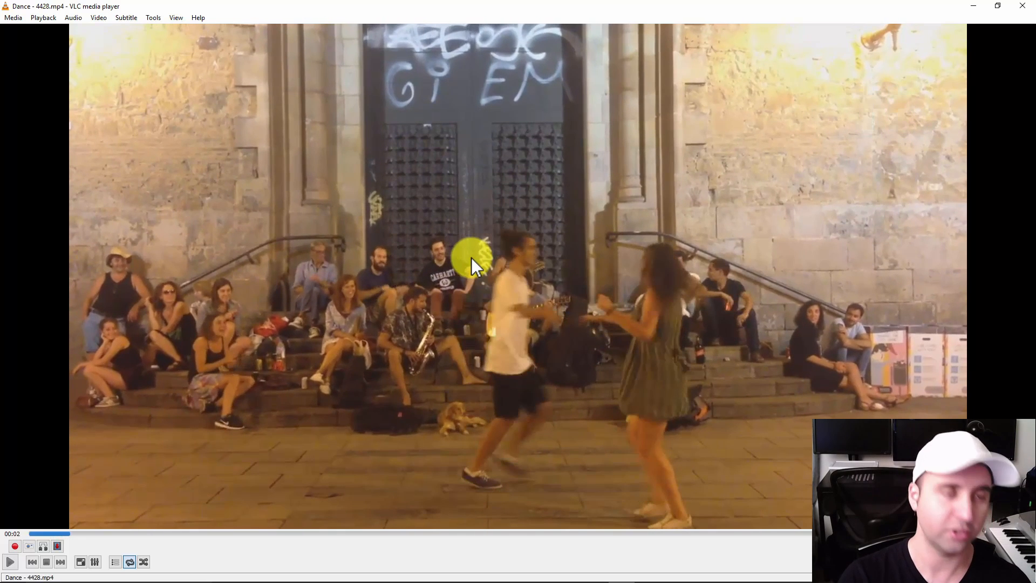
key(ctrl+i)
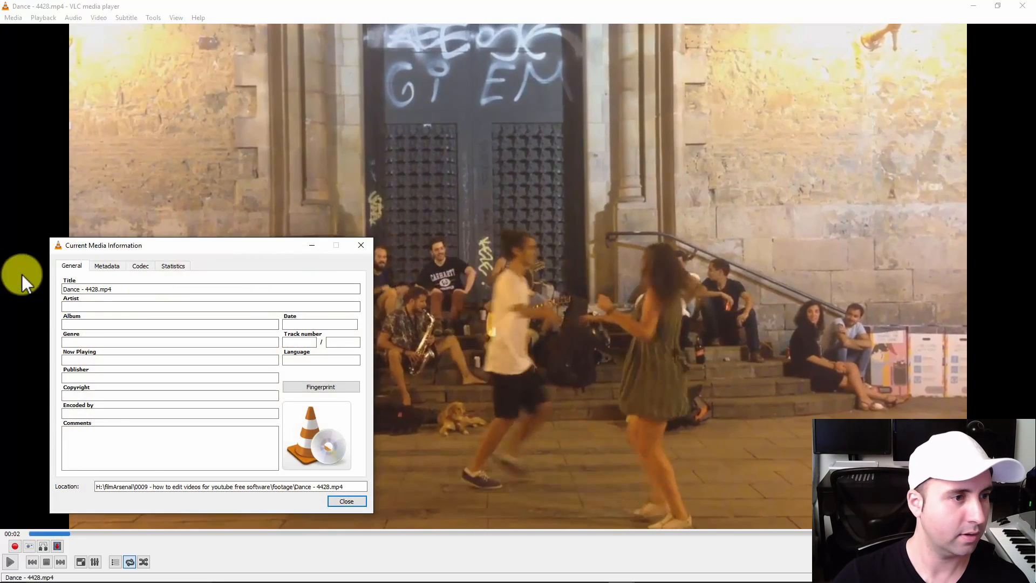
click(139, 266)
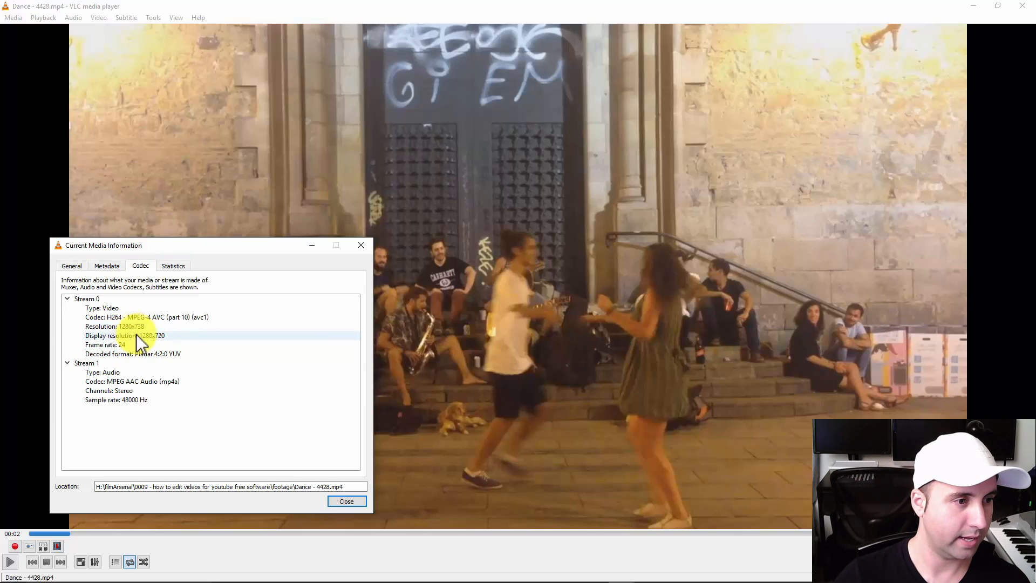
click(361, 246)
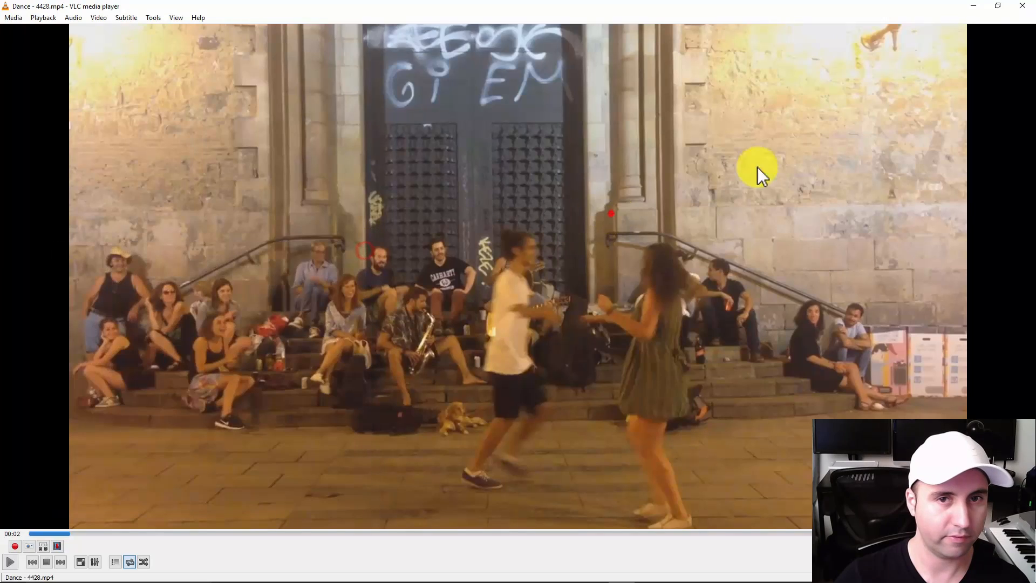
click(1025, 6)
Open Piano - 3487.mp4 in VLC, check its frame rate in the codec information, and close the player.
click(611, 481)
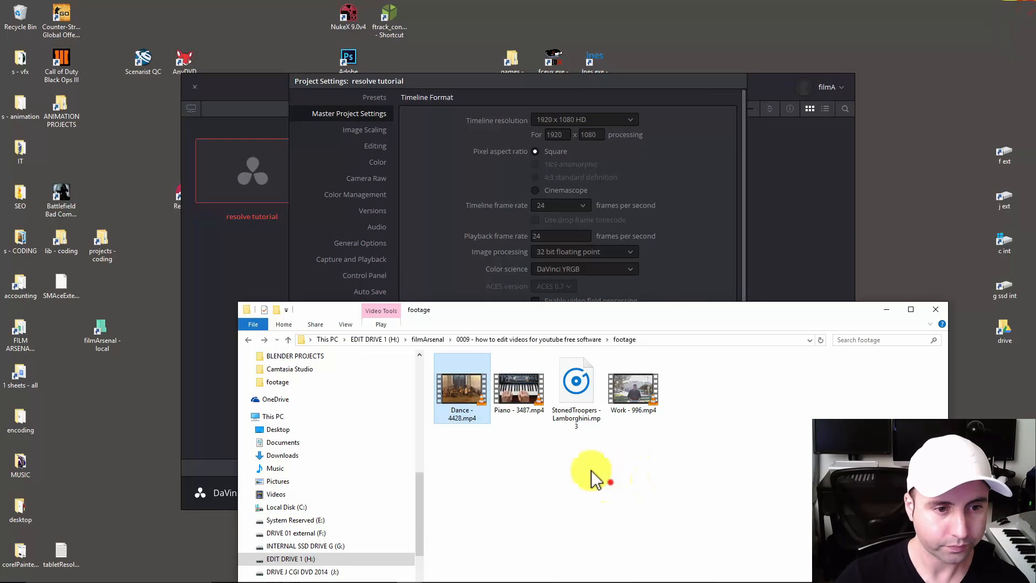
double_click(521, 386)
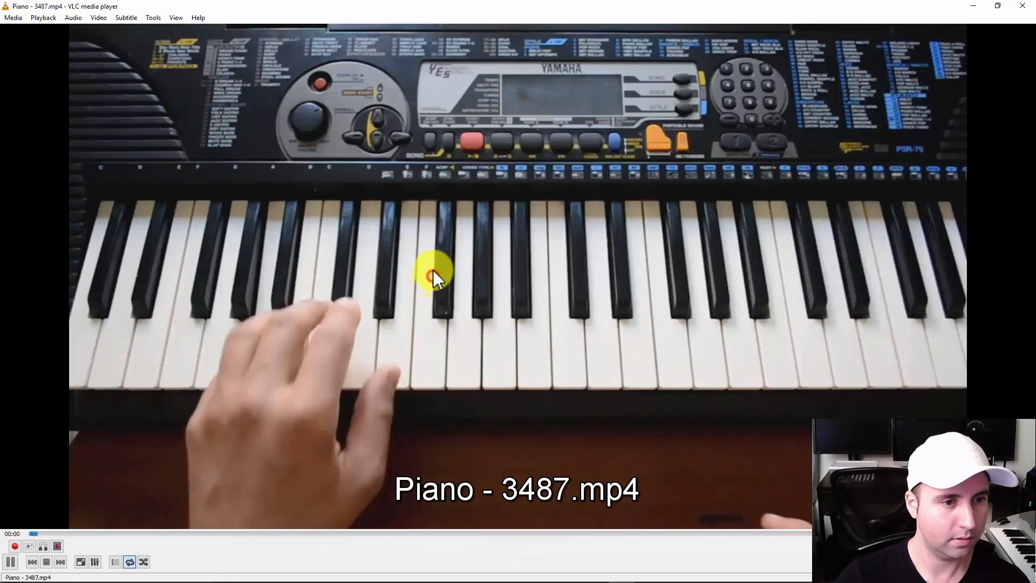
key(ctrl+i)
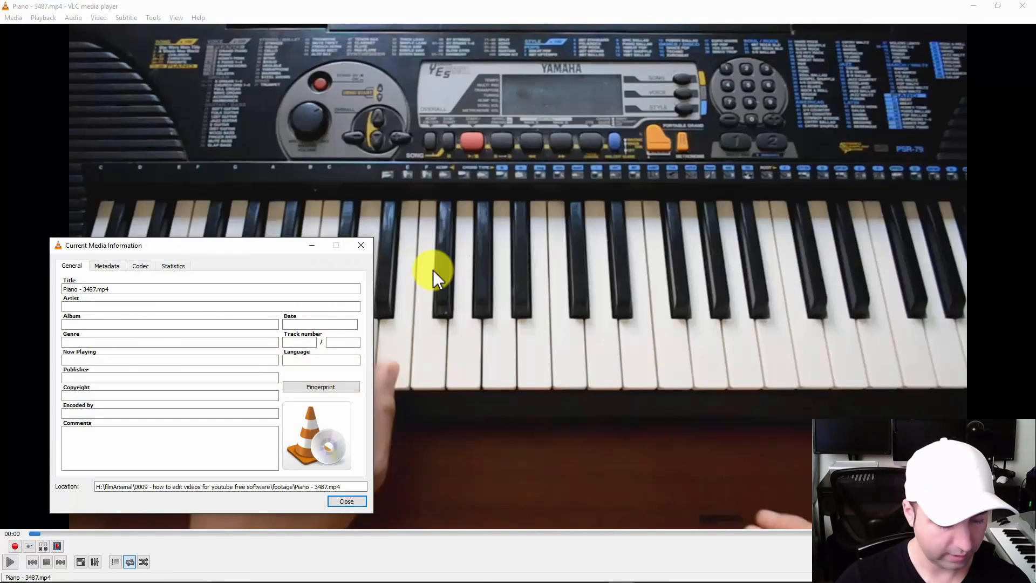
key(ctrl+Tab)
key(ctrl+Tab)
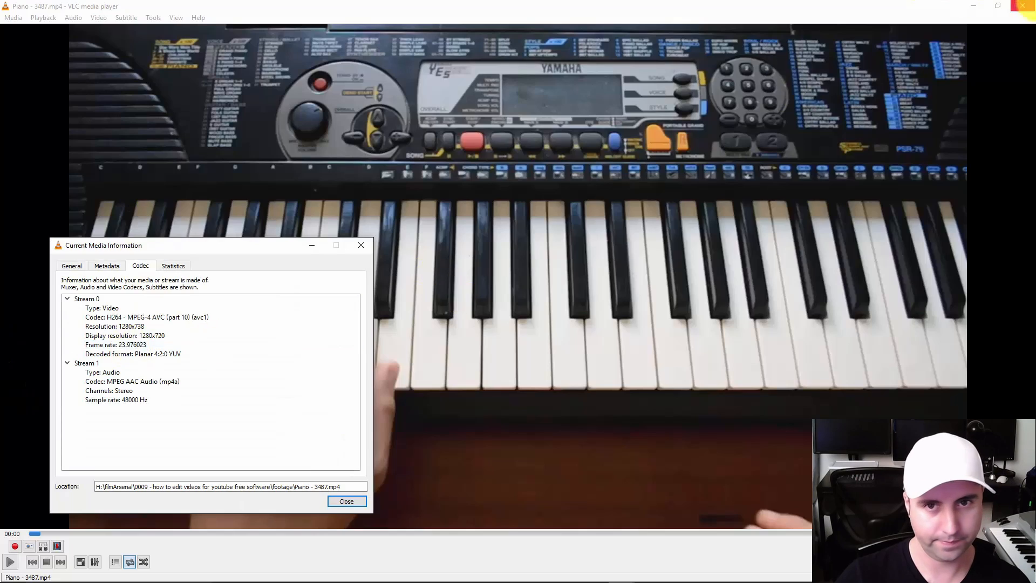
click(1022, 6)
Open Work - 996.mp4 in VLC, check its frame rate in the codec information, and return to the footage folder.
double_click(634, 391)
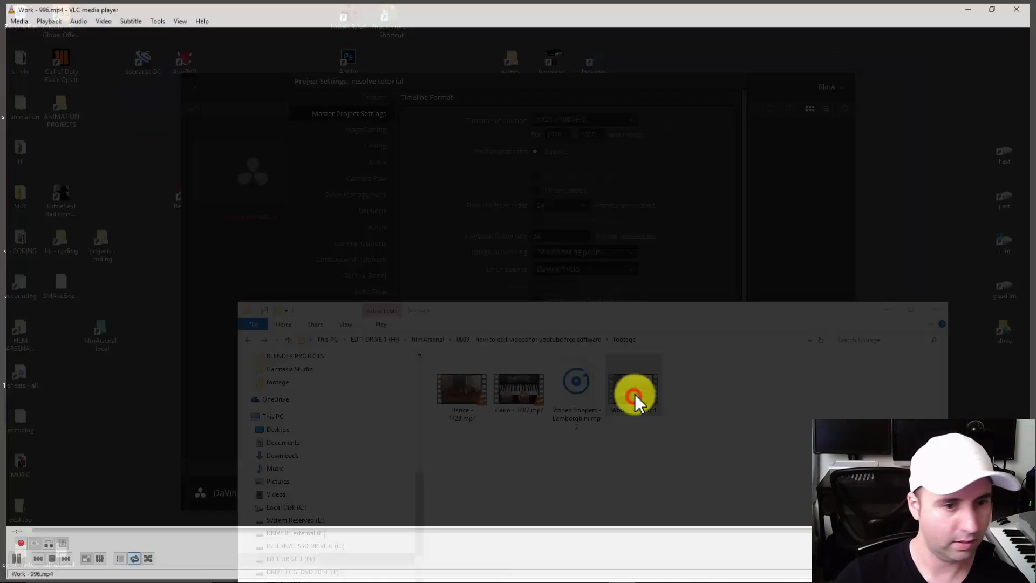
key(ctrl+i)
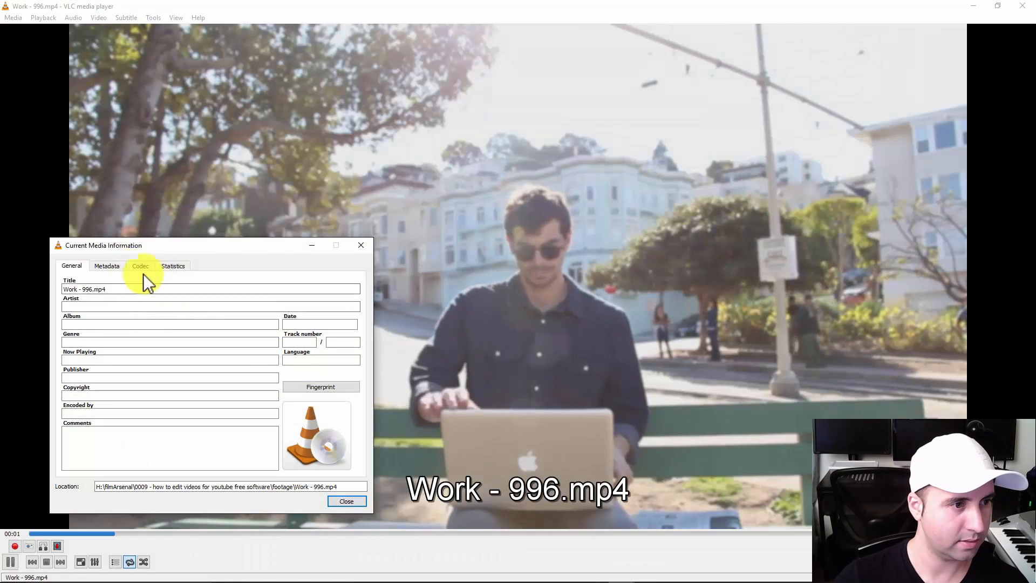
click(132, 268)
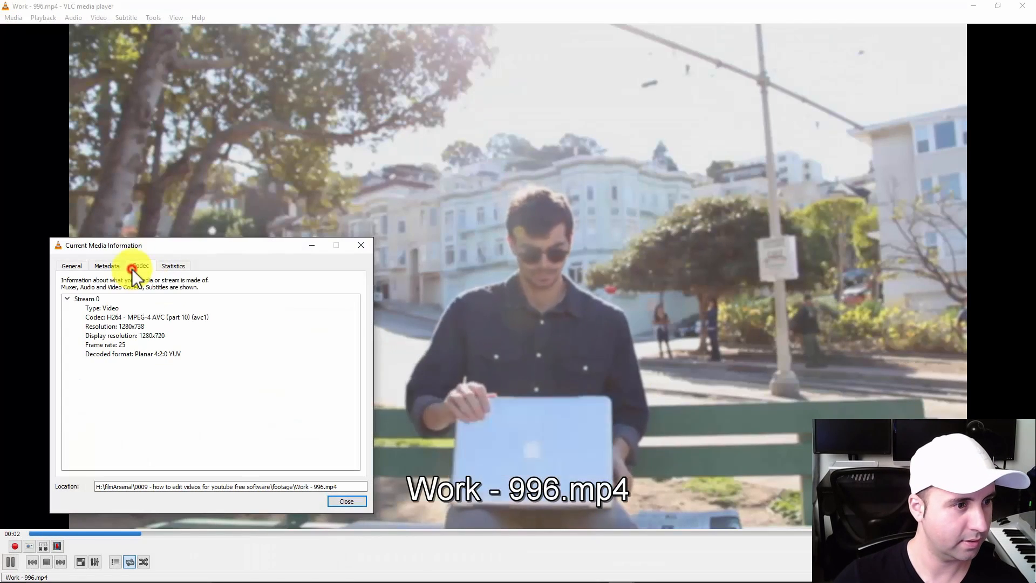
click(361, 502)
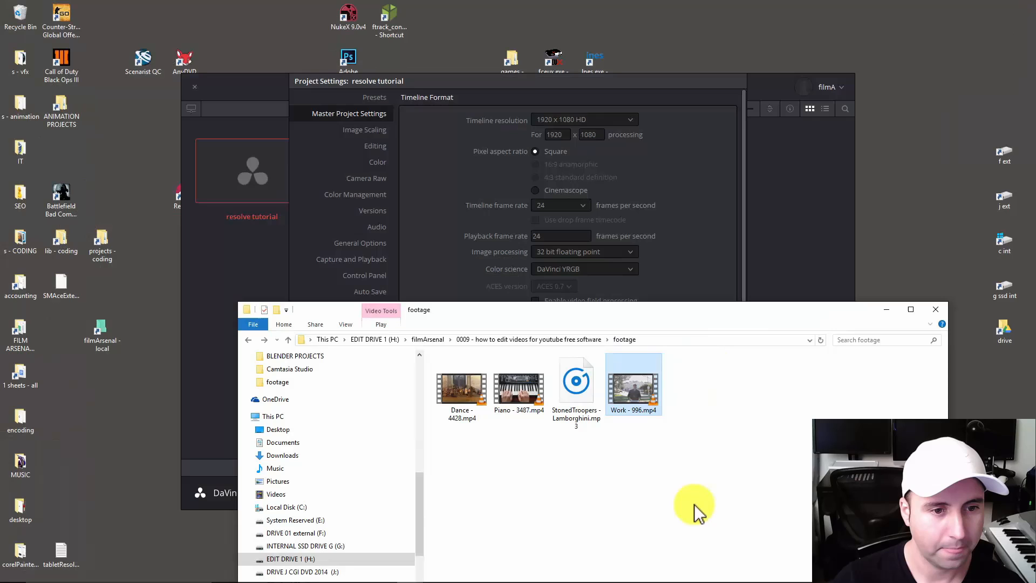
click(695, 507)
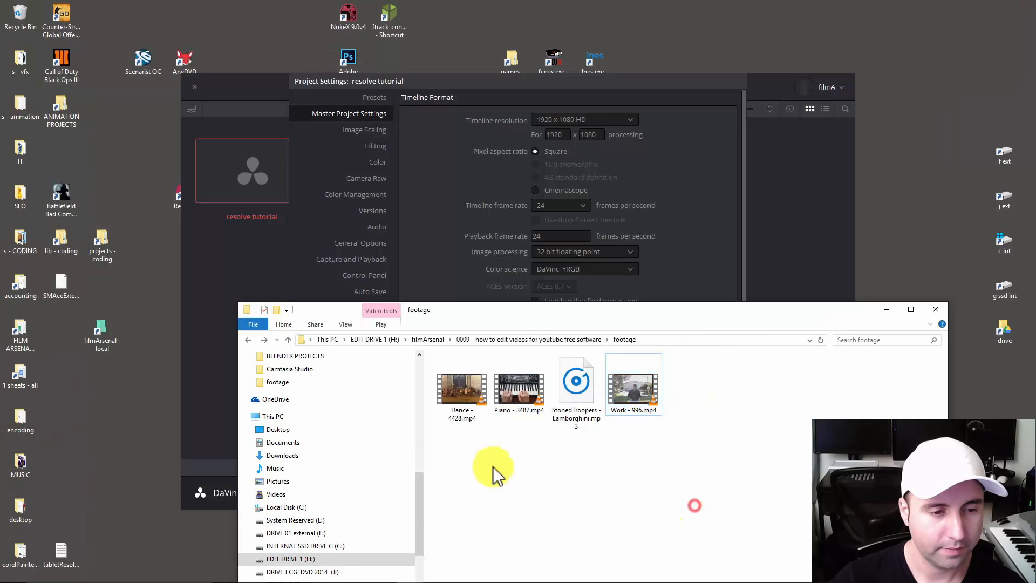
click(494, 467)
drag(493, 313, 495, 302)
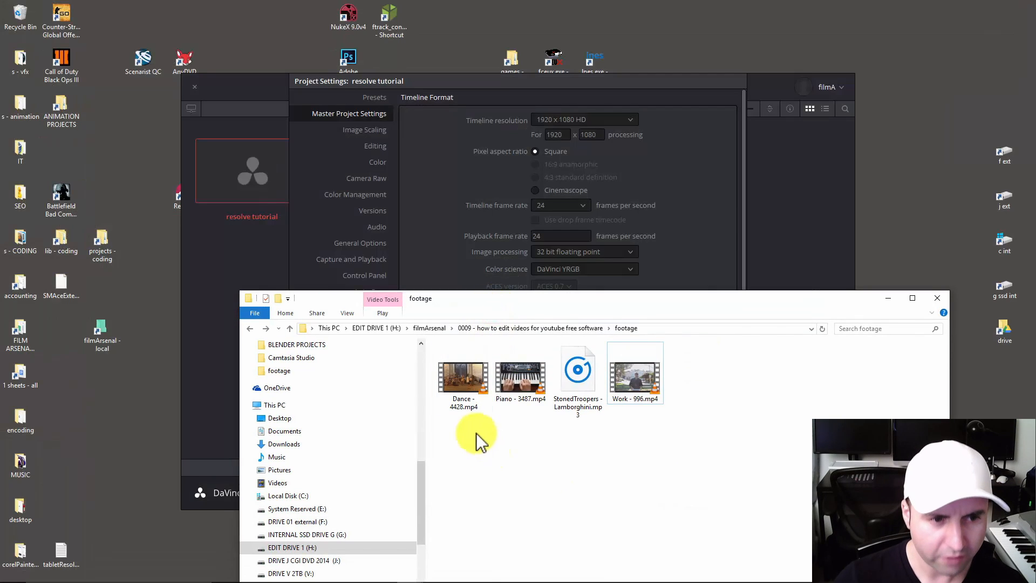
drag(456, 419, 521, 393)
click(525, 442)
click(520, 386)
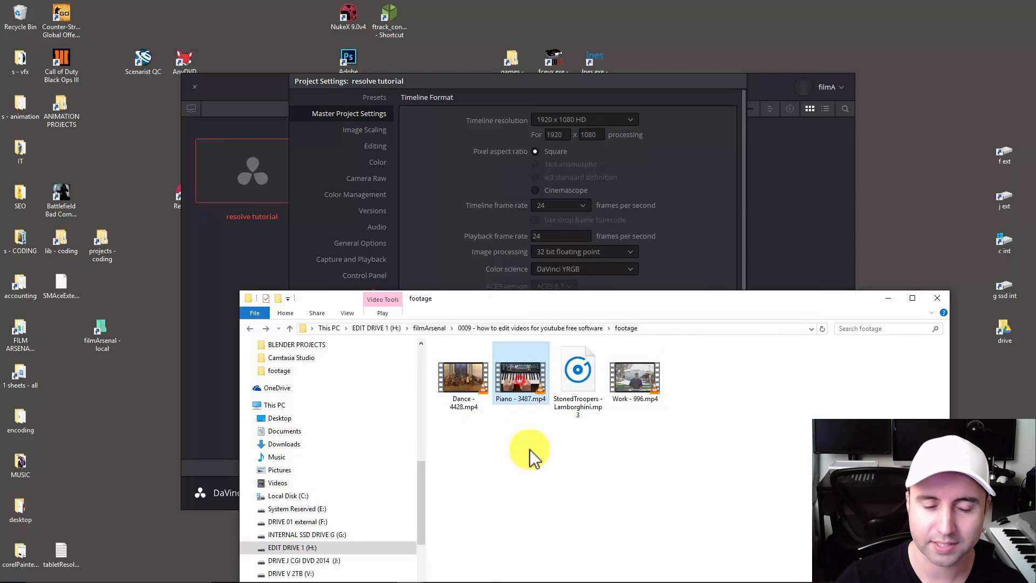
ctrl+click(468, 381)
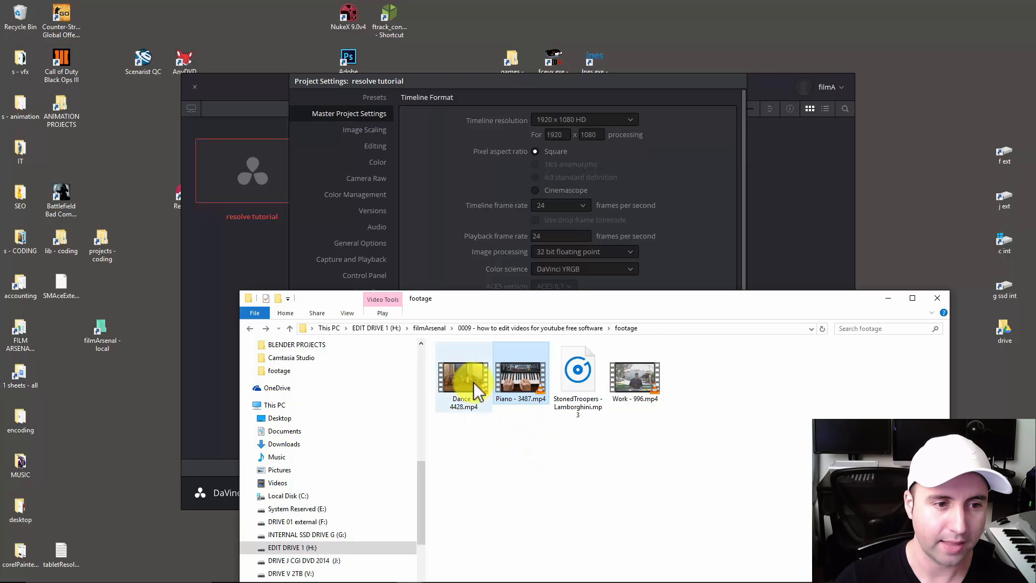
click(515, 473)
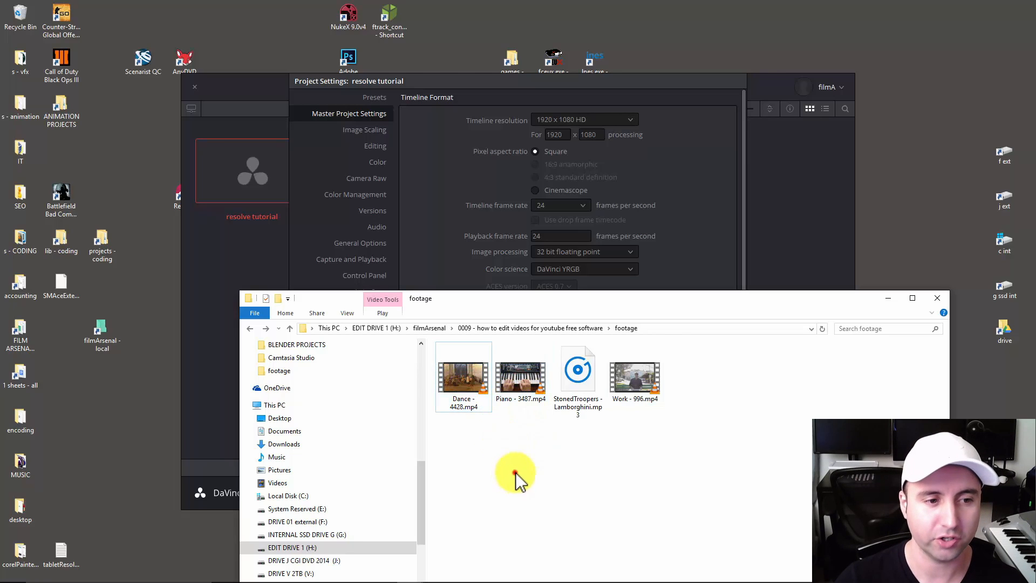
click(481, 394)
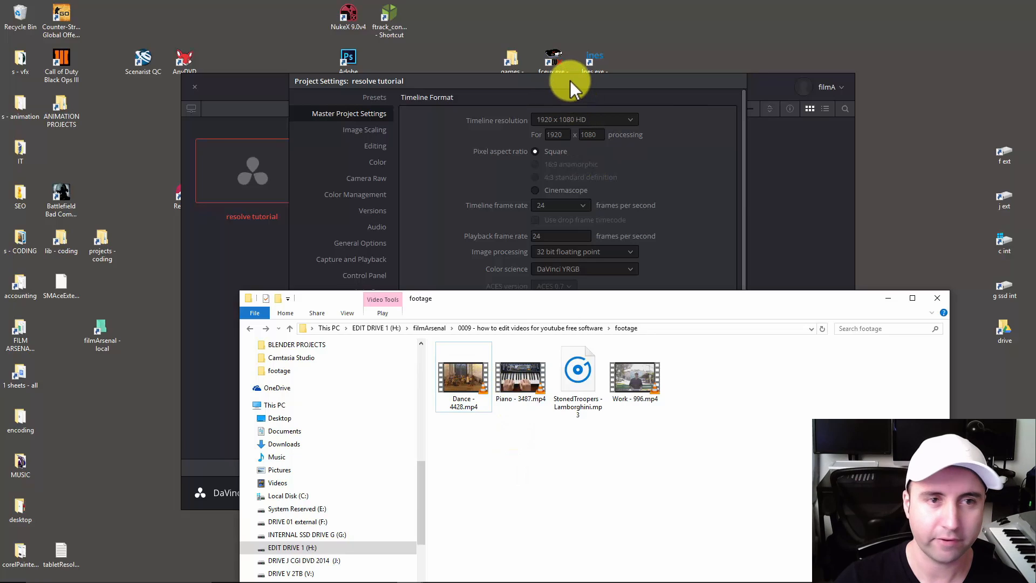
Change the project's timeline frame rate to 30 and set it back to 24 frames per second.
drag(570, 80, 575, 81)
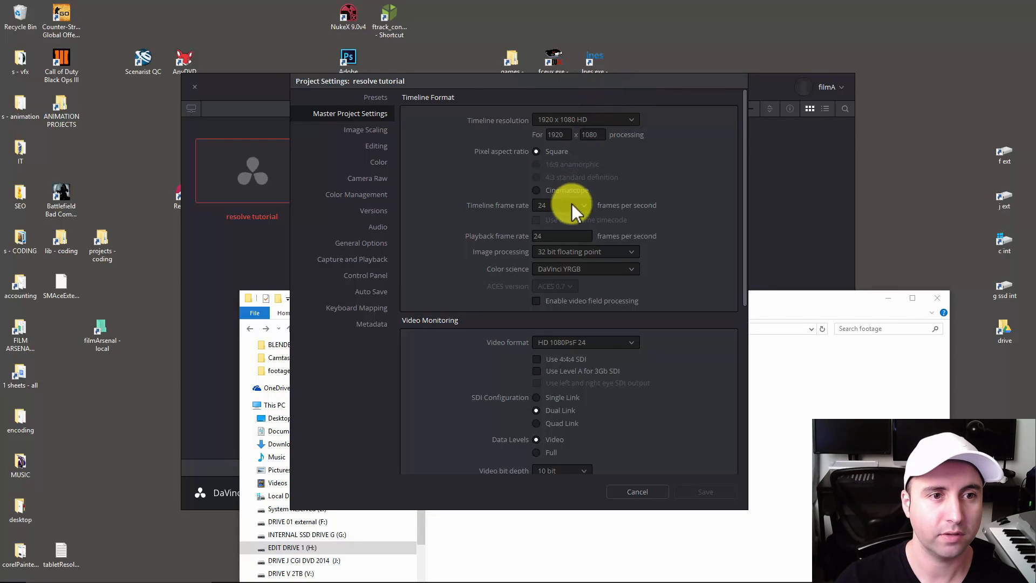
click(587, 206)
click(547, 268)
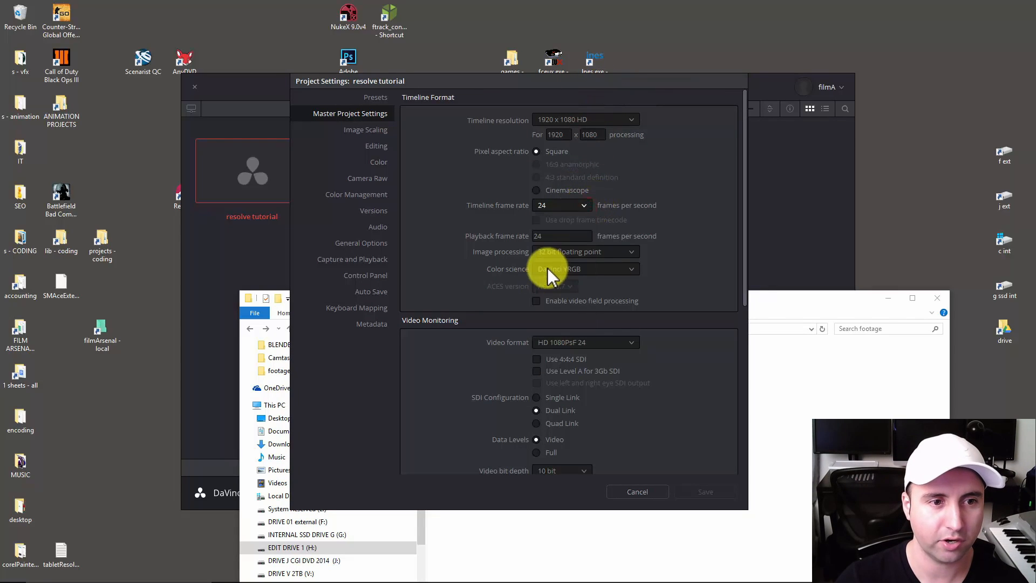
click(575, 208)
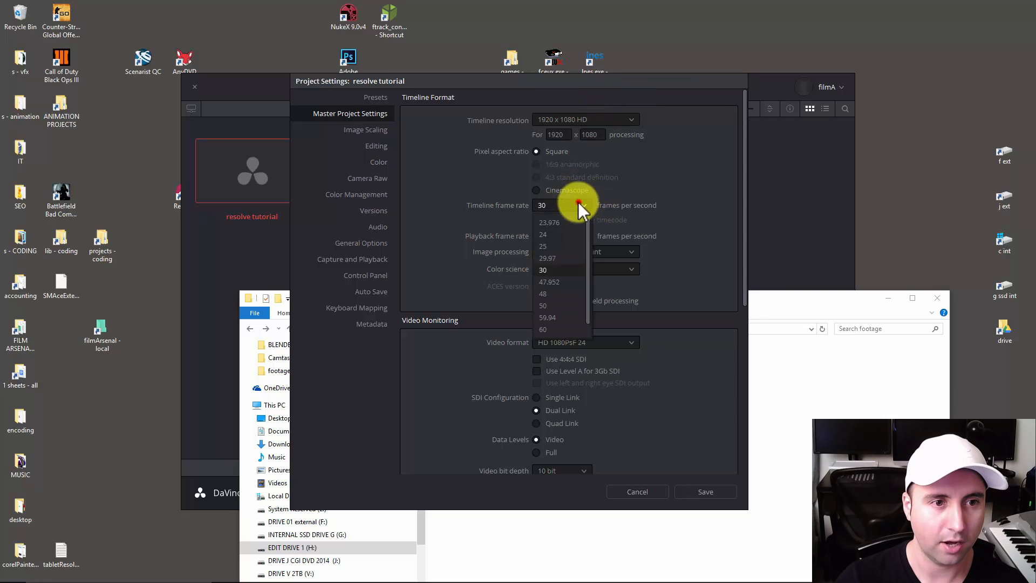
click(565, 231)
Recheck the frame rate of Dance - 4428.mp4 in VLC's codec information and close the player.
click(796, 495)
click(475, 375)
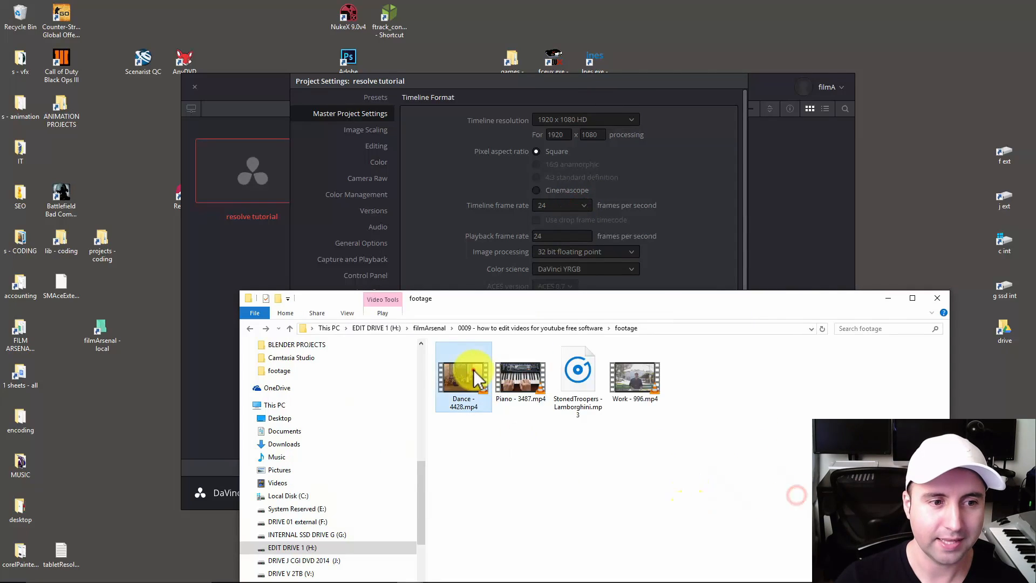
double_click(475, 371)
key(ctrl+i)
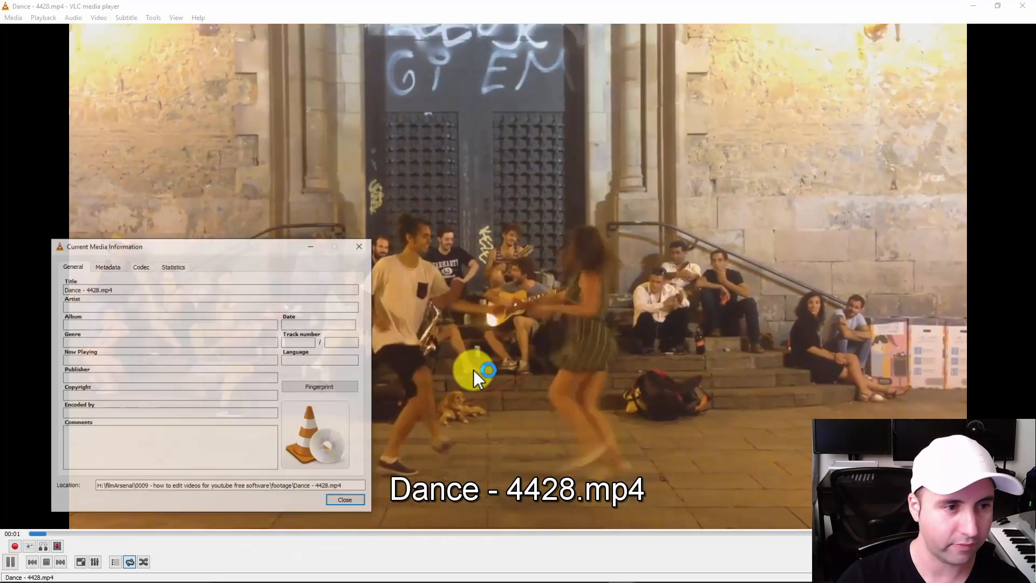
key(ctrl+j)
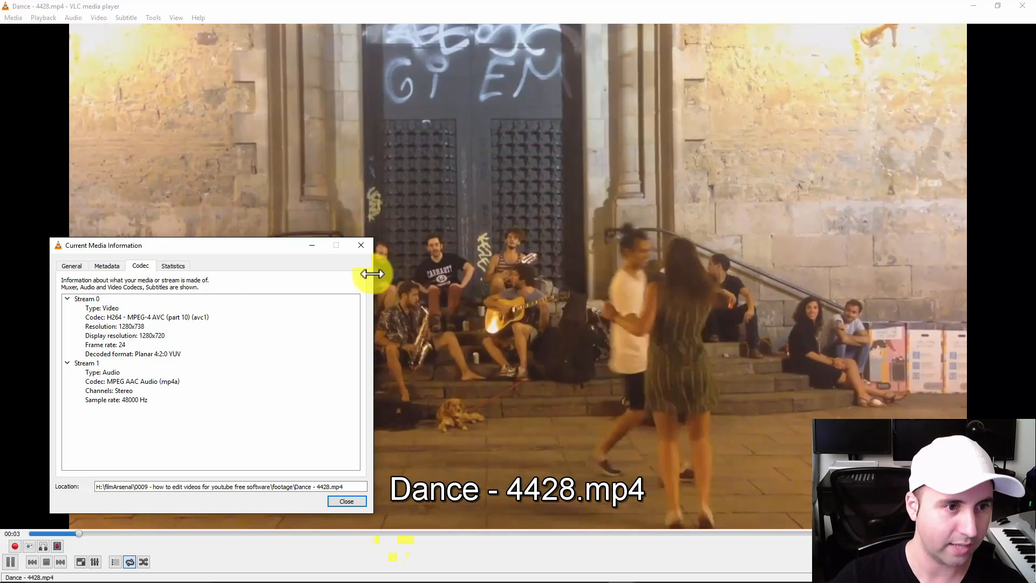
click(362, 242)
click(528, 178)
key(alt+F4)
click(616, 491)
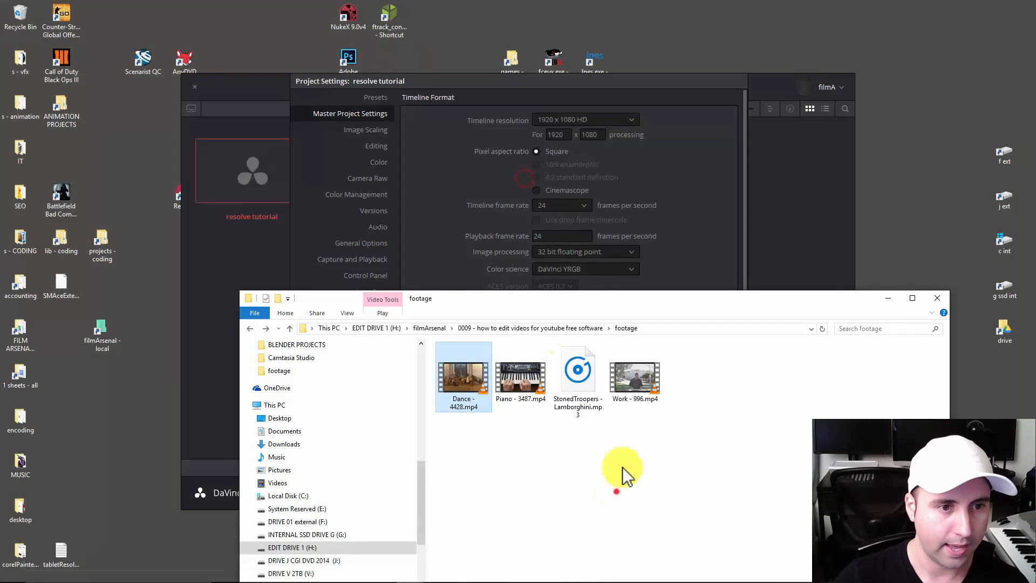
Return to the project settings and check the timeline frame rate options.
click(616, 108)
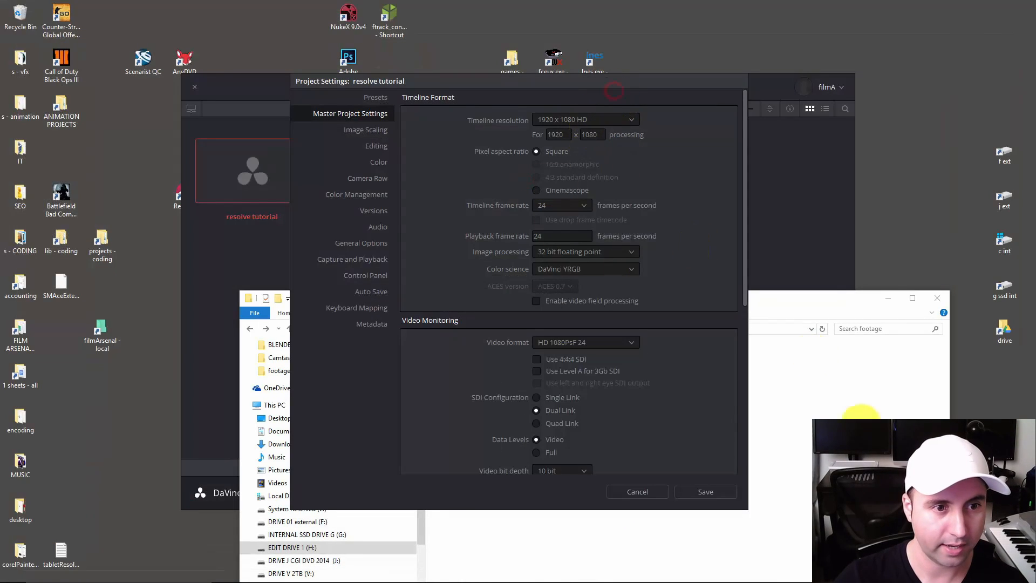
click(630, 89)
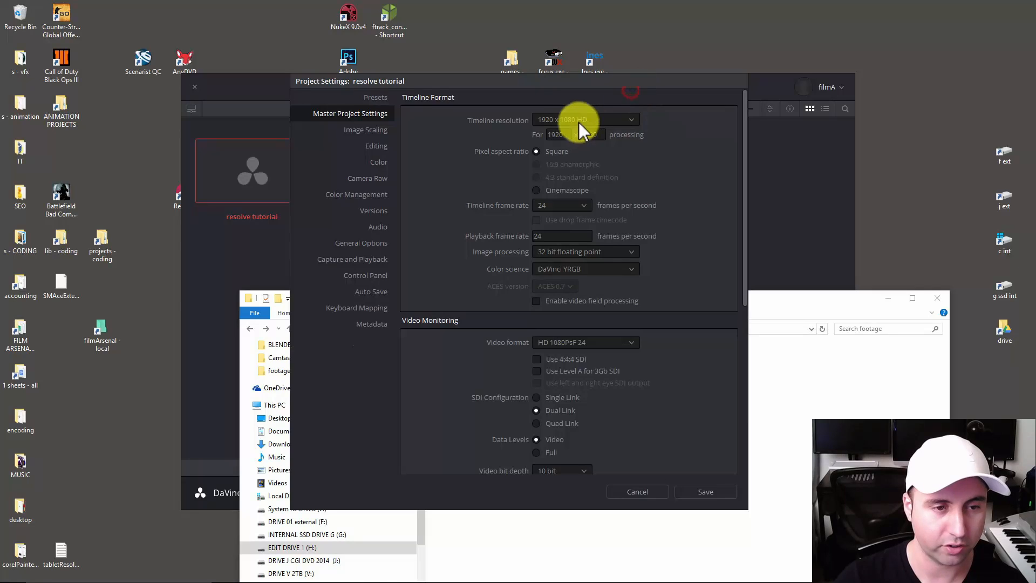
click(581, 203)
click(581, 203)
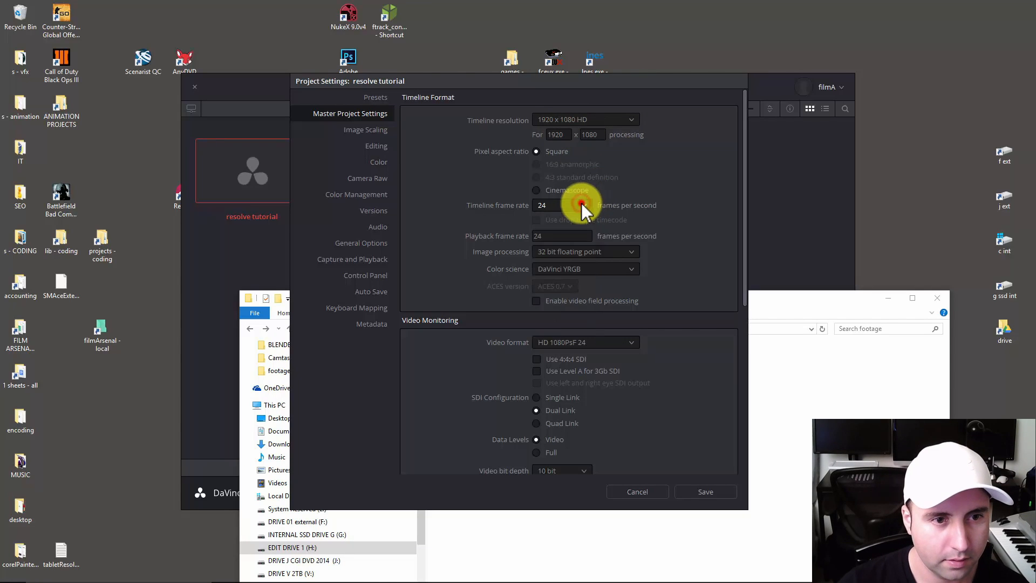
Examine the available timeline frame rate and timeline resolution options in the project settings.
click(580, 206)
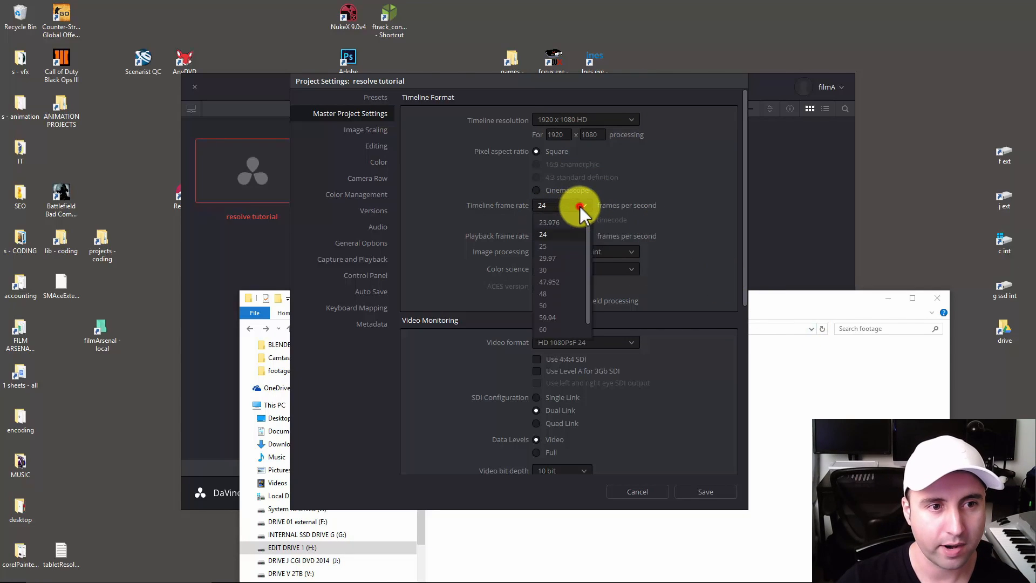
click(579, 207)
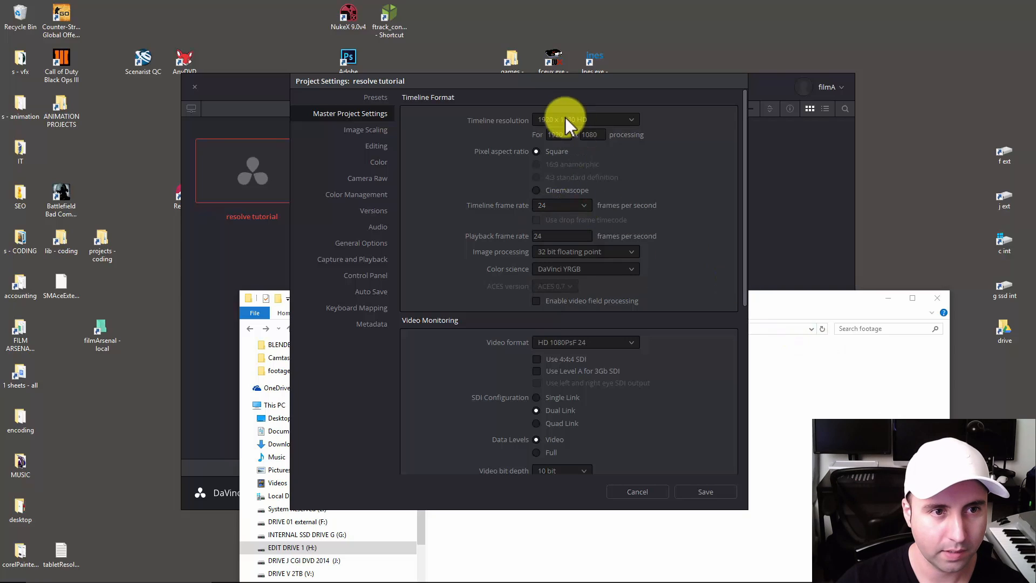
click(608, 118)
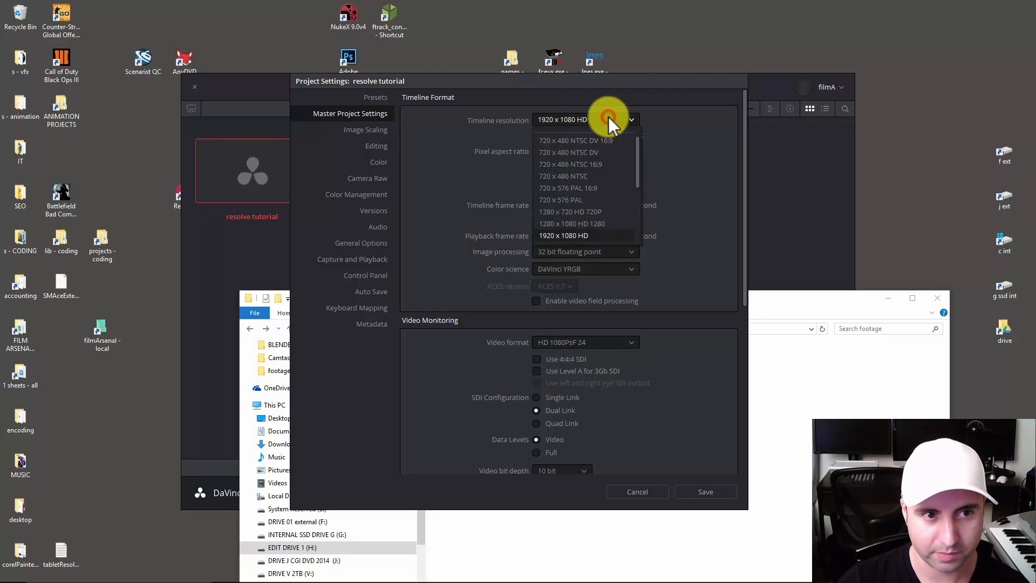
click(621, 119)
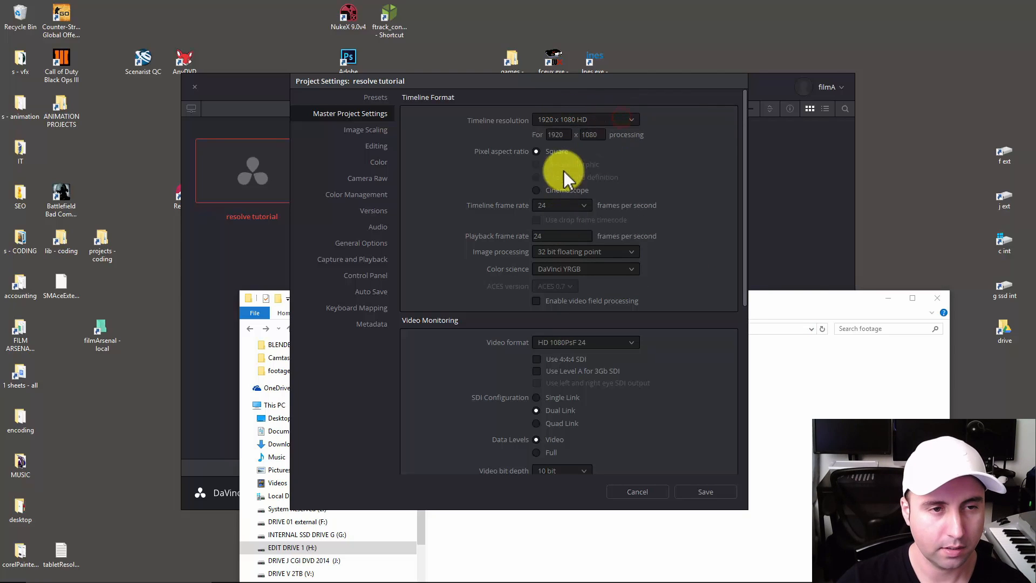
click(807, 306)
click(669, 151)
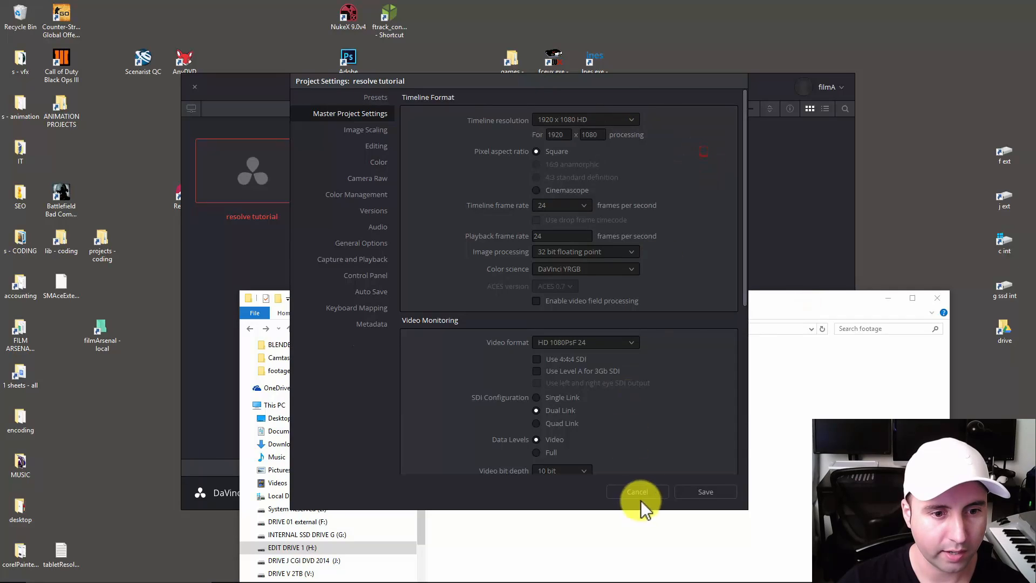
Save the project settings and open the "resolve tutorial" project.
click(718, 493)
click(724, 253)
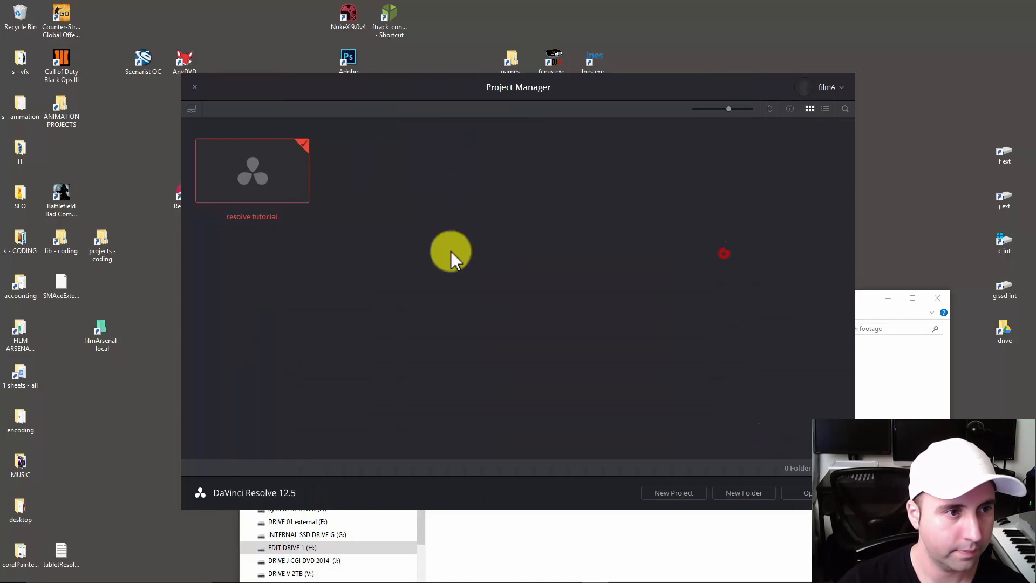
double_click(271, 174)
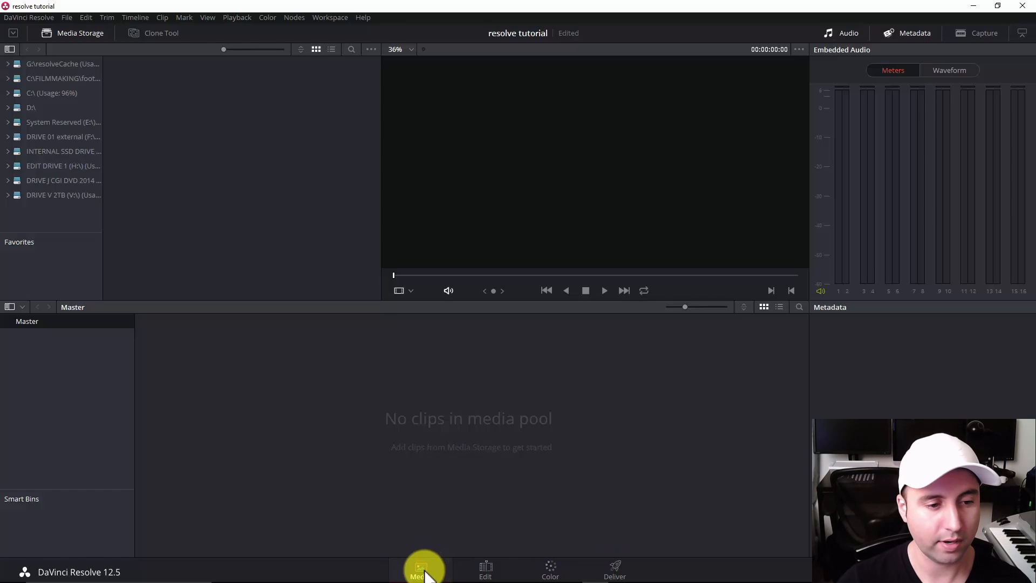
Browse the media storage on EDIT DRIVE 1 (H:) to the 0009 project's footage folder in filmArsenal and select its three video clips.
click(8, 164)
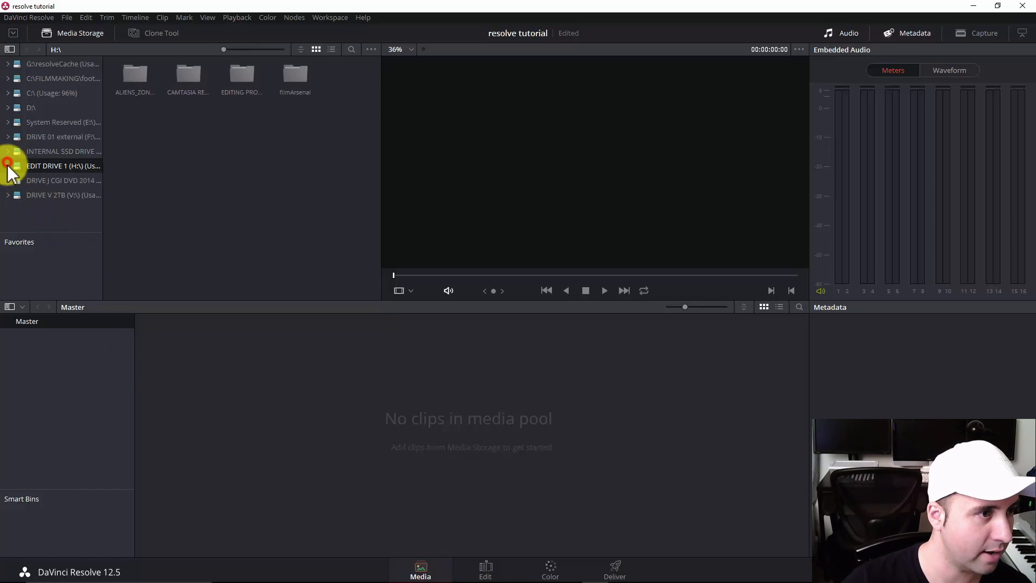
double_click(241, 71)
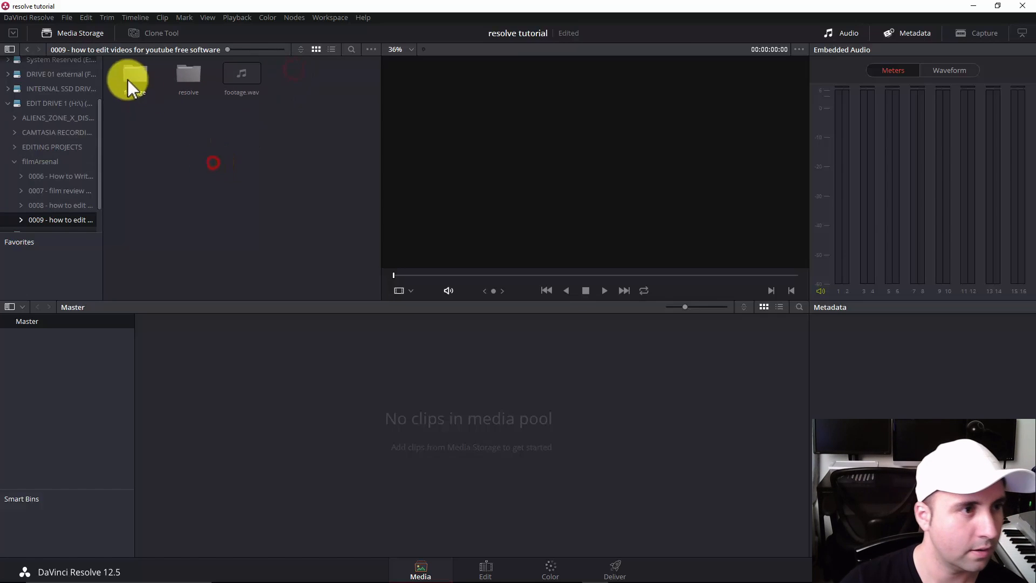
double_click(129, 78)
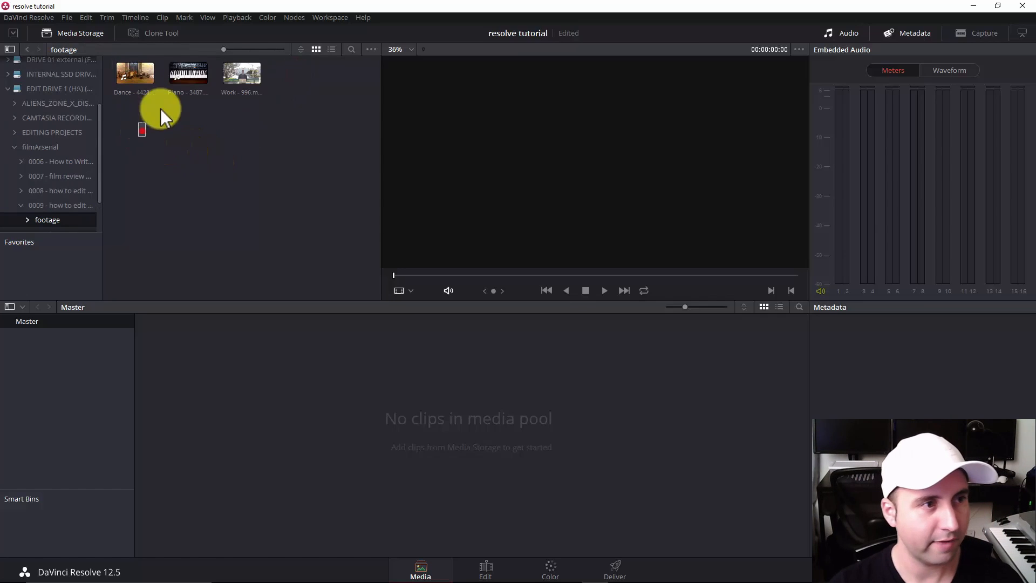
drag(161, 109, 331, 58)
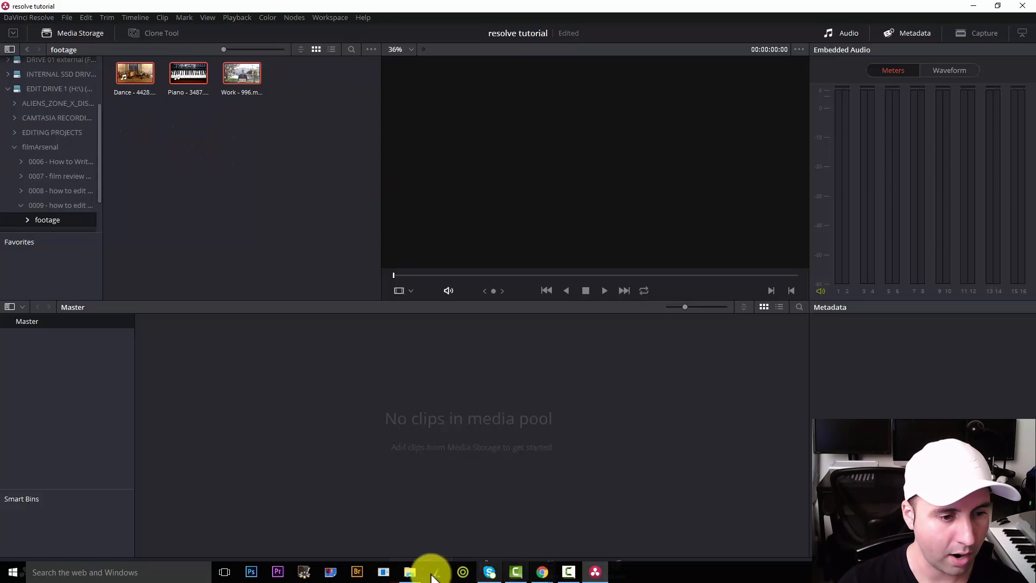
Switch to the footage folder in File Explorer and open StonedTroopers - Lamborghini.mp3 in VLC media player.
mouse_move(411, 570)
click(352, 540)
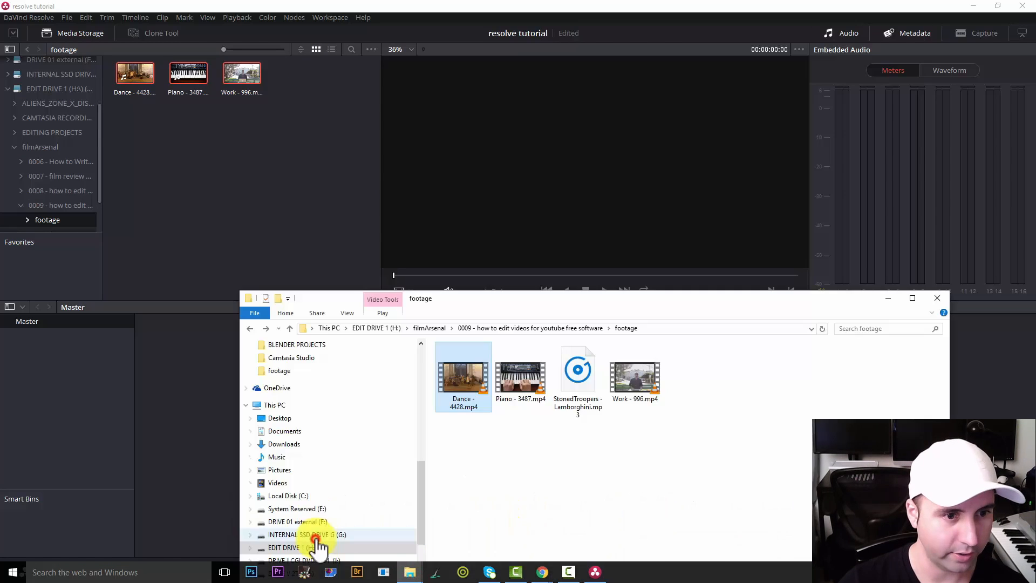
click(556, 448)
click(571, 378)
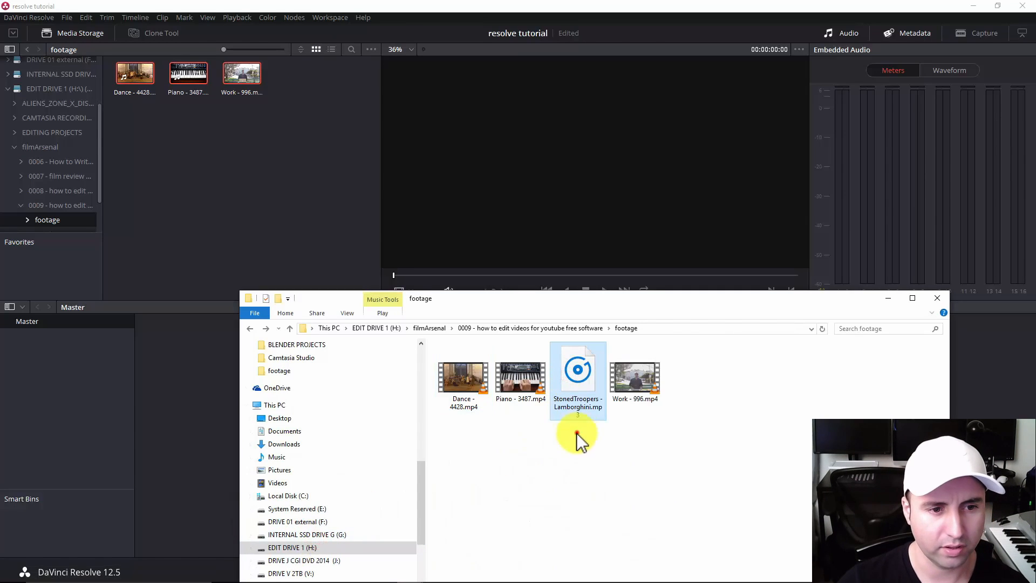
right_click(576, 384)
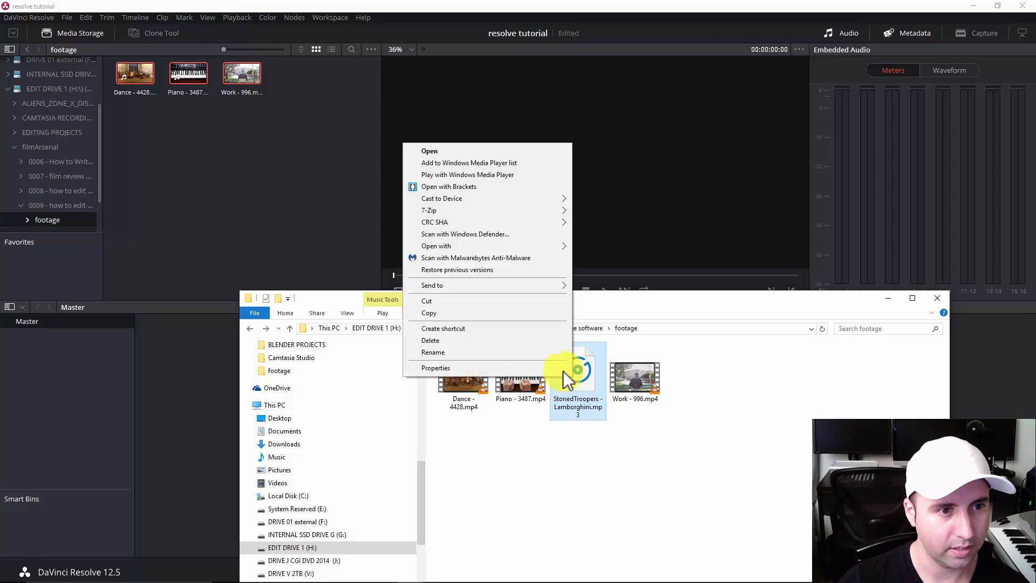
click(637, 471)
right_click(567, 377)
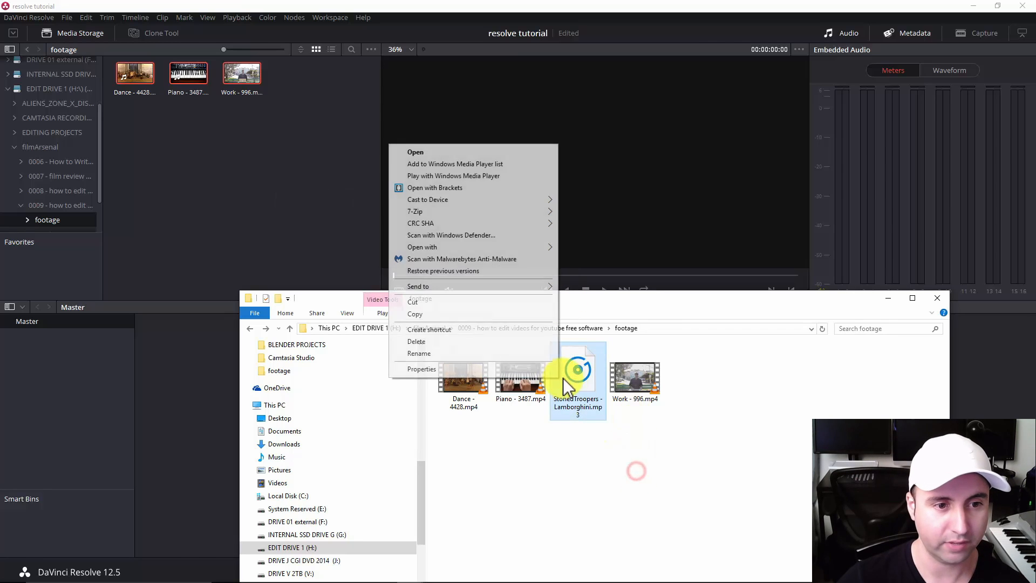
mouse_move(459, 248)
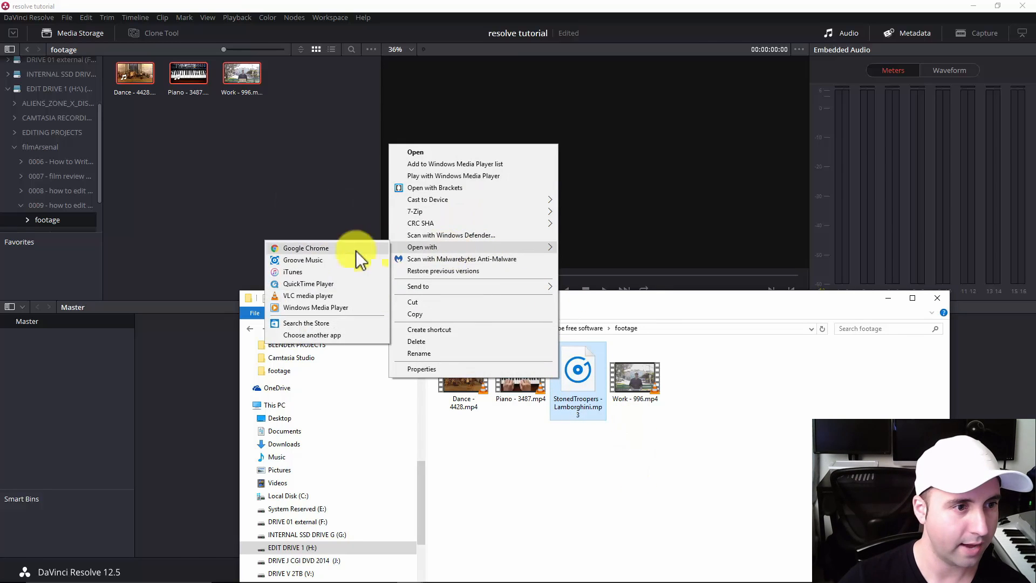
click(305, 295)
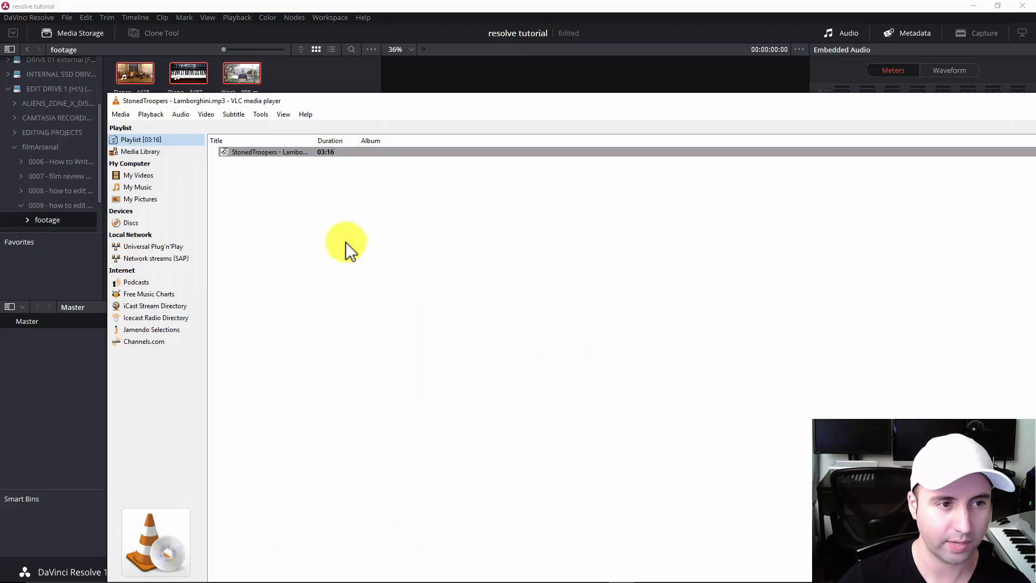
drag(364, 103, 336, 90)
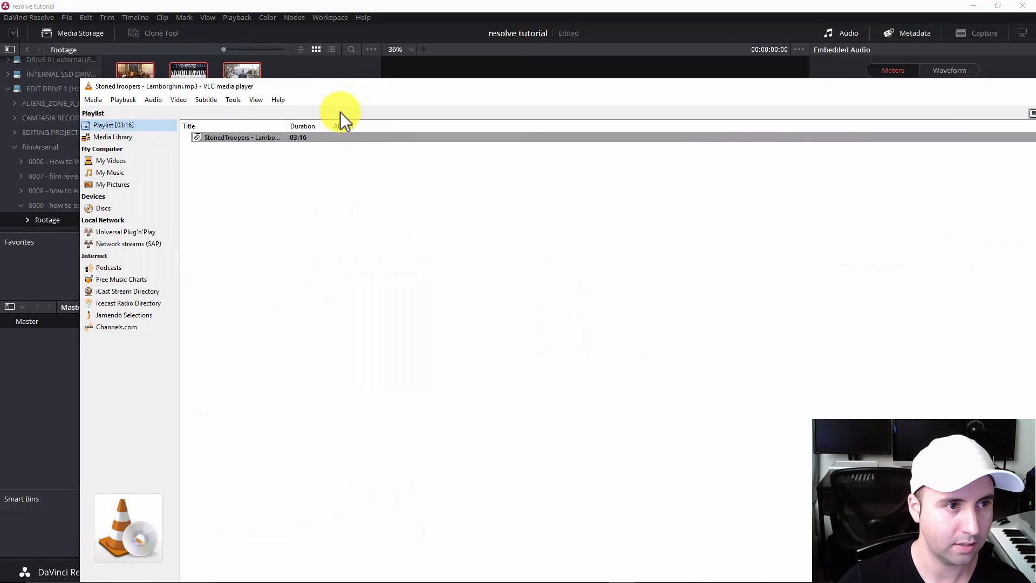
click(336, 425)
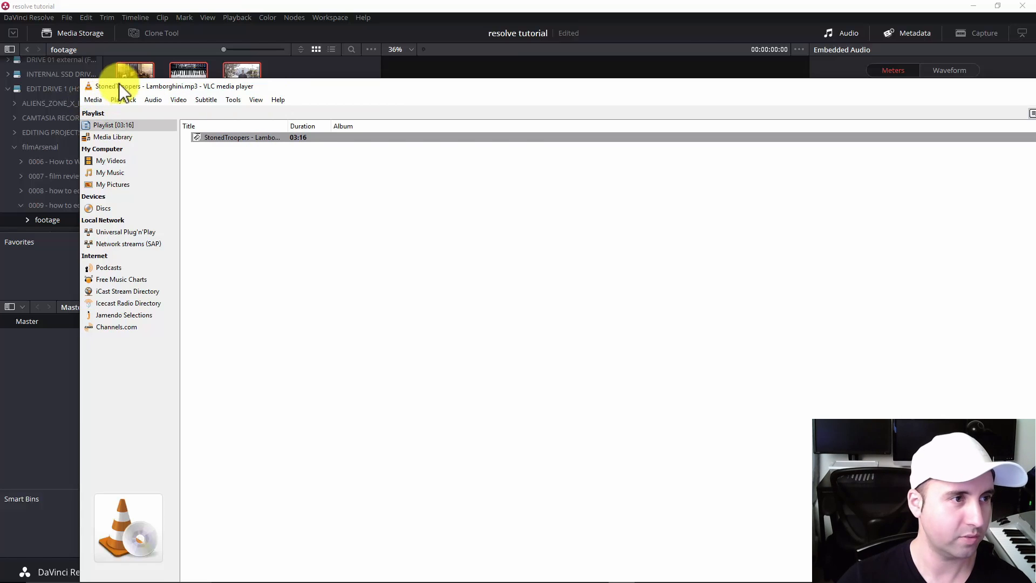
Start a Convert / Save job in VLC and copy the footage folder's path from File Explorer for the destination.
click(94, 100)
click(131, 225)
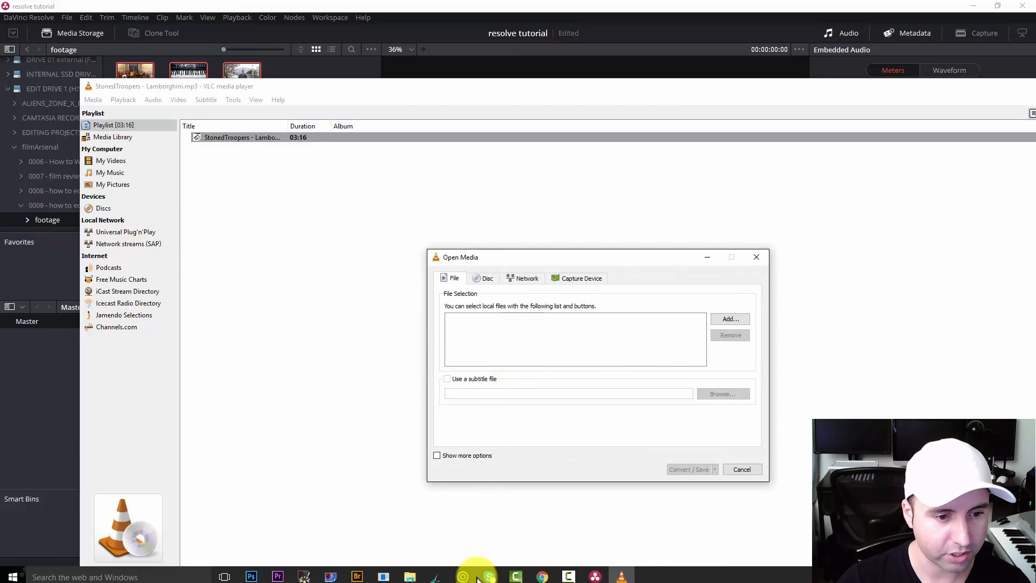
click(410, 573)
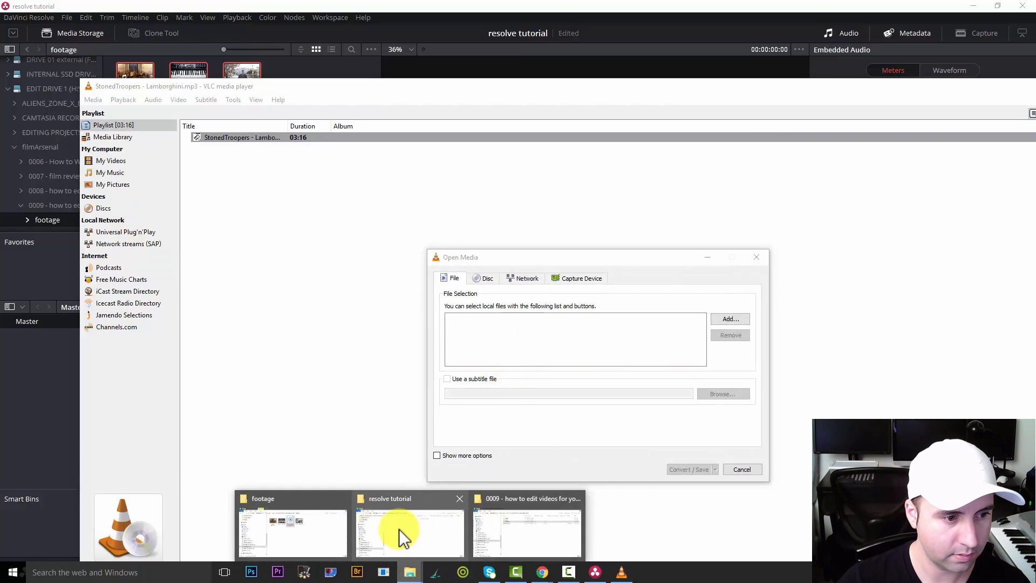
click(291, 532)
click(663, 330)
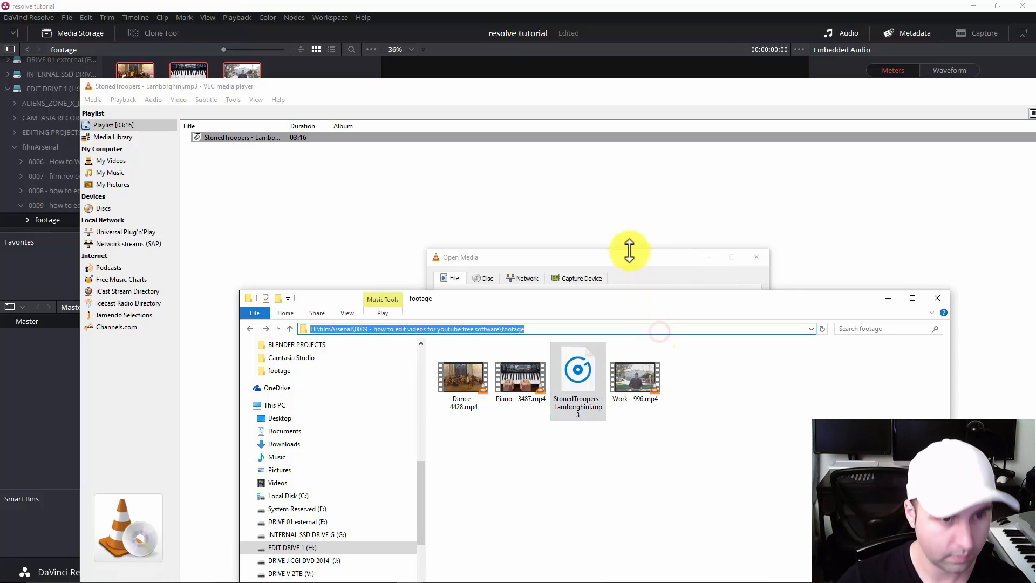
click(600, 262)
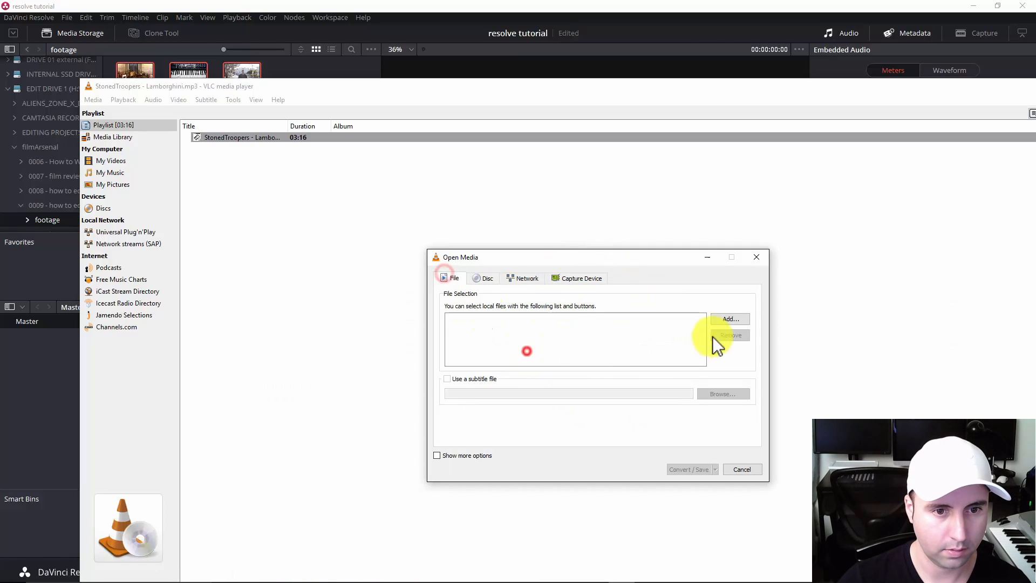
Add StonedTroopers - Lamborghini.mp3 as the source file and proceed to its conversion settings.
click(731, 319)
click(780, 349)
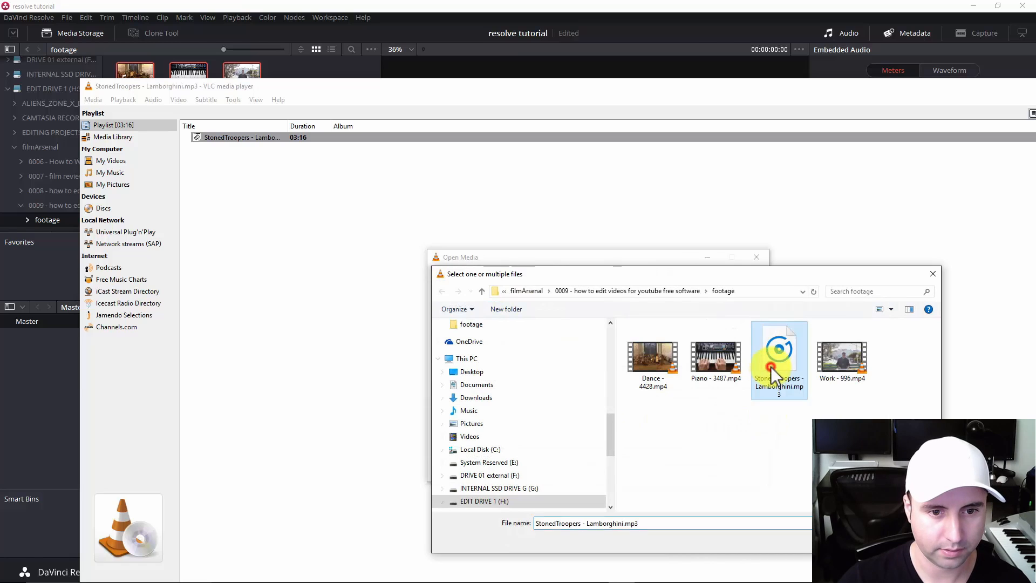
double_click(775, 353)
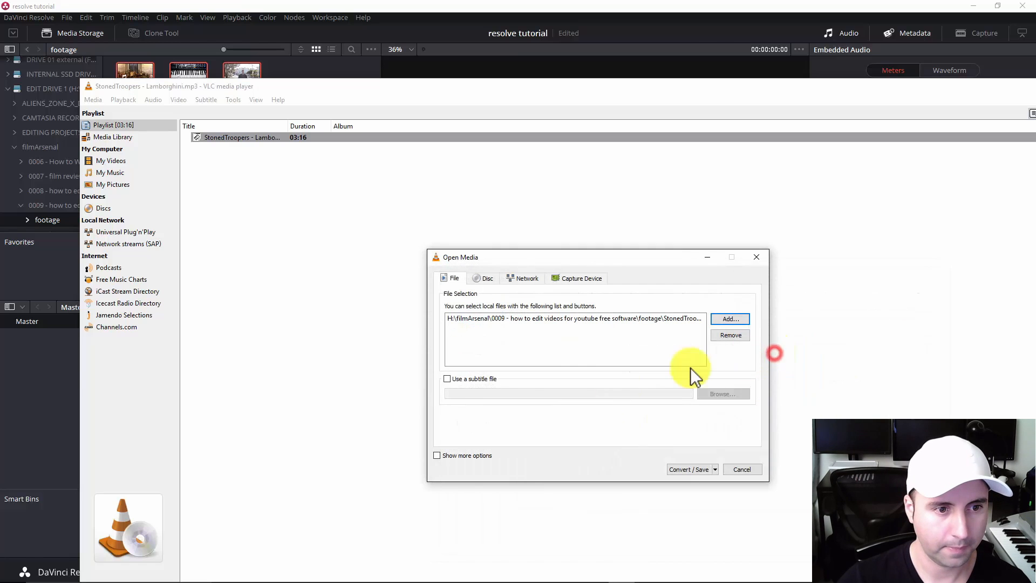
click(716, 468)
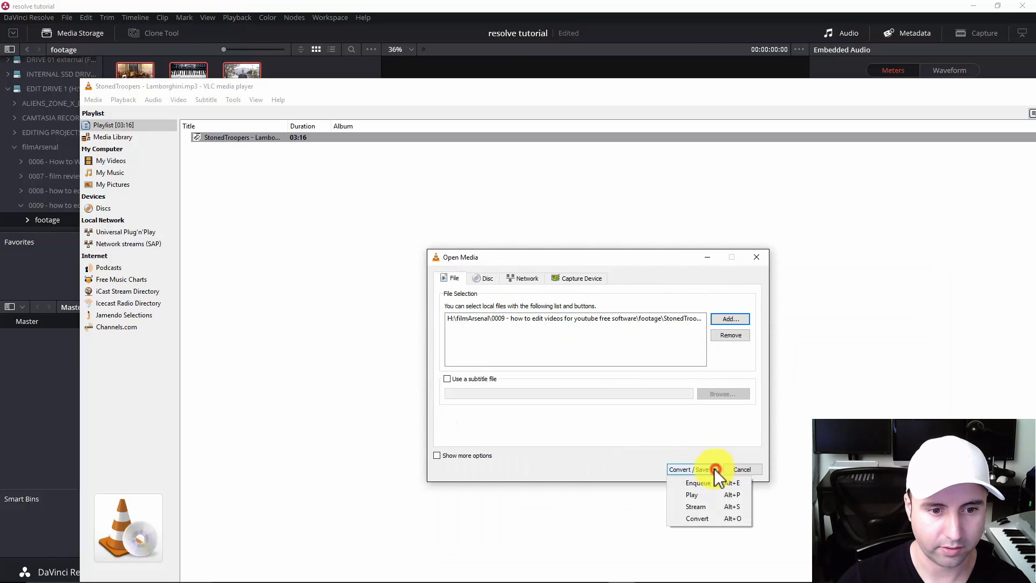
click(707, 518)
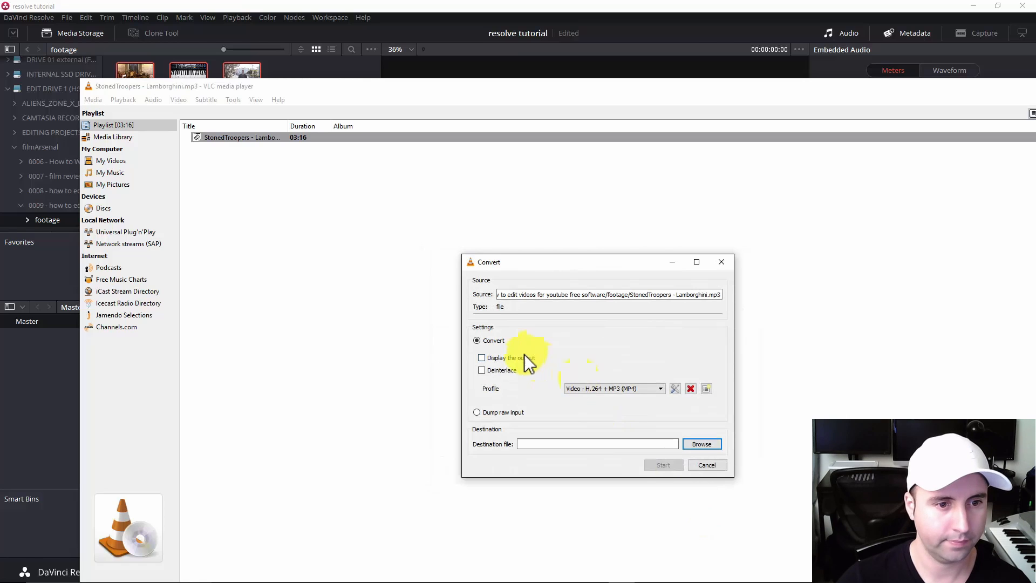
Choose the Audio - CD conversion profile and save it with WAV encapsulation.
click(636, 389)
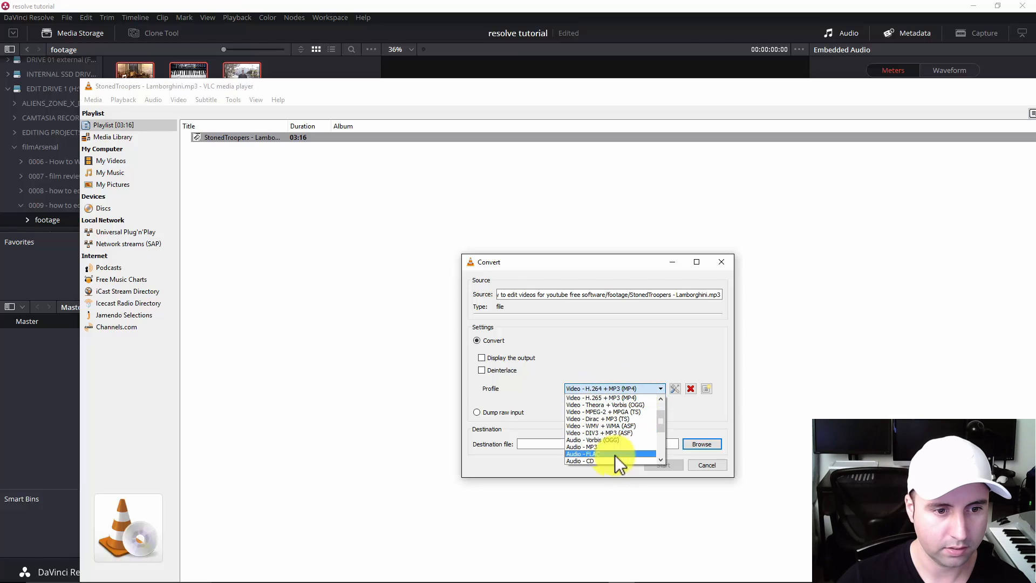
click(593, 462)
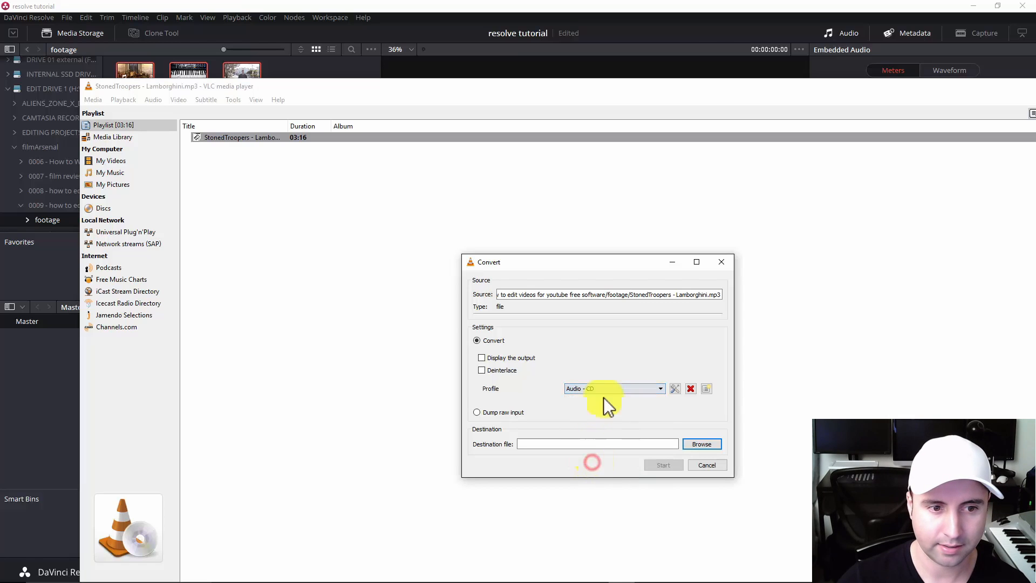
click(675, 389)
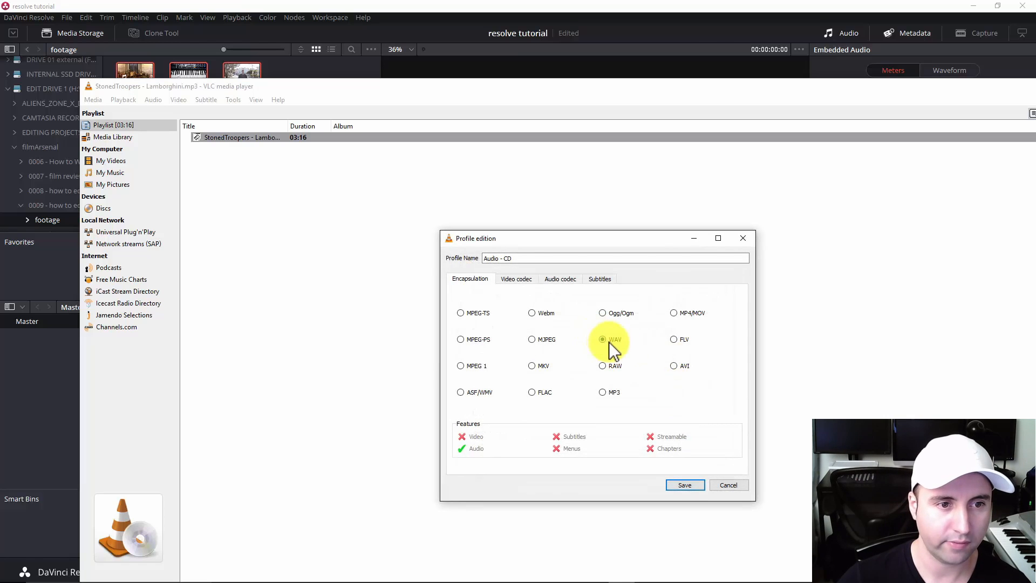
click(684, 485)
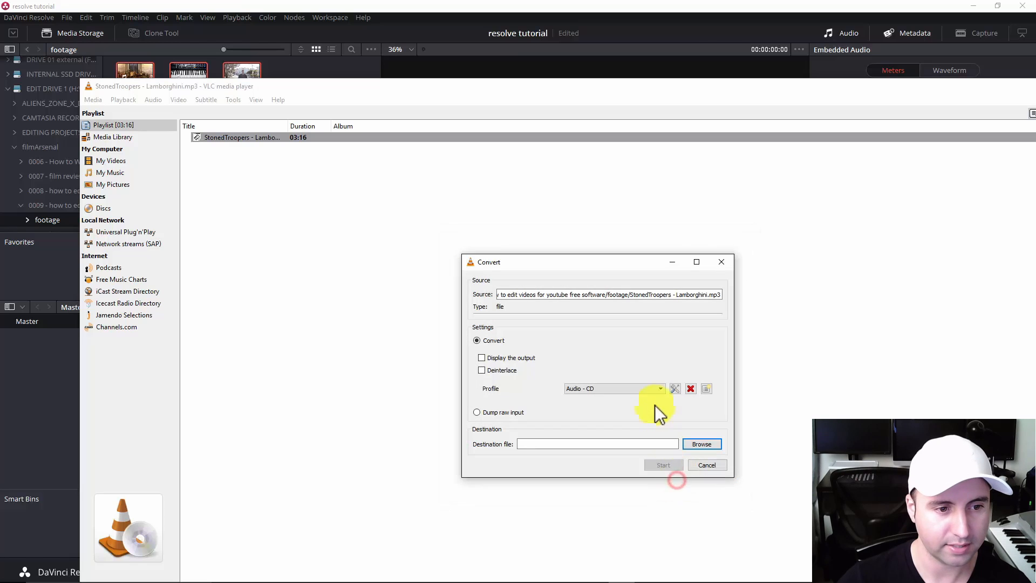
Set the destination file to audioTutorial.wav in the copied footage folder path and start the conversion.
click(573, 446)
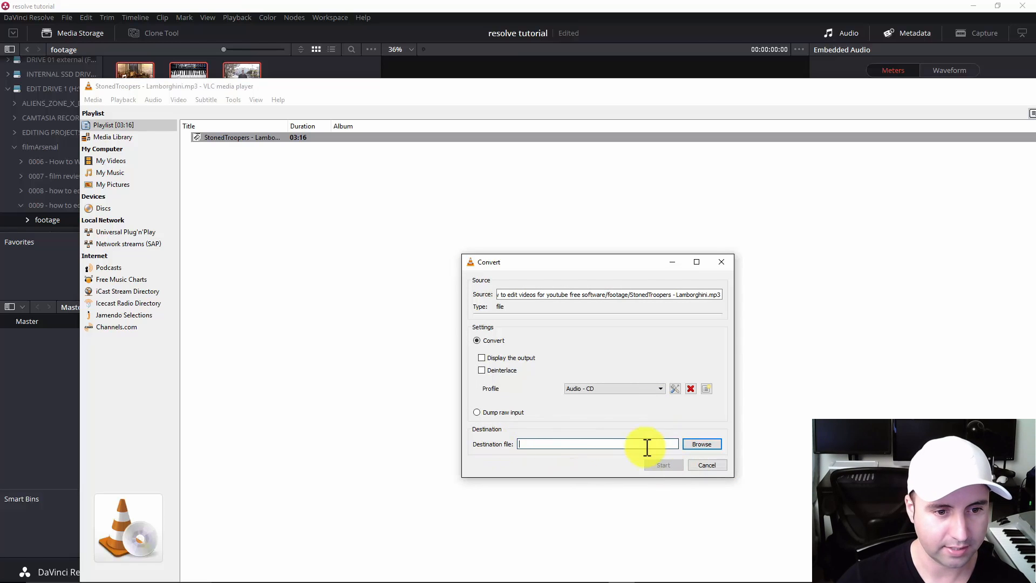
key(ctrl+v)
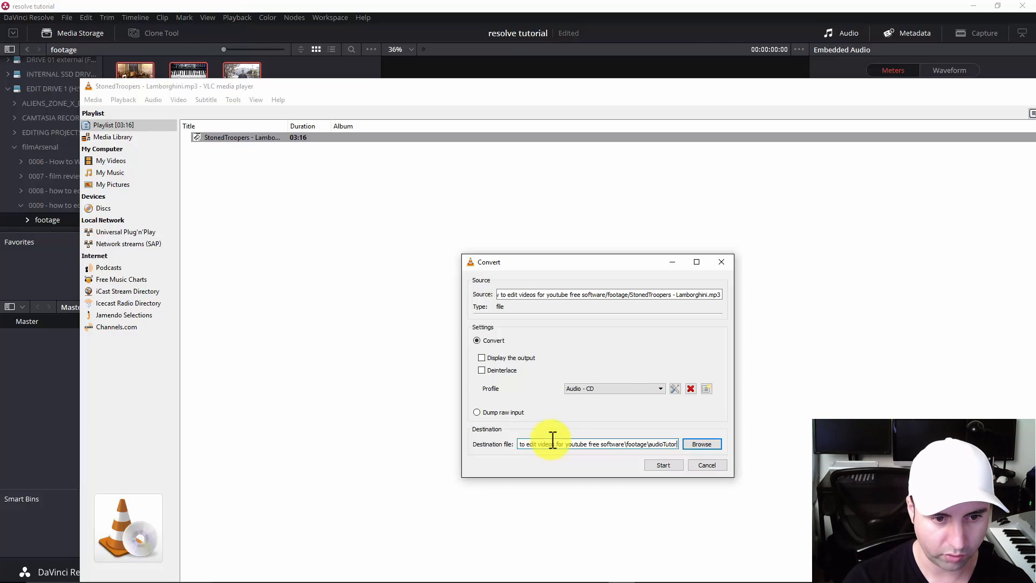
click(664, 464)
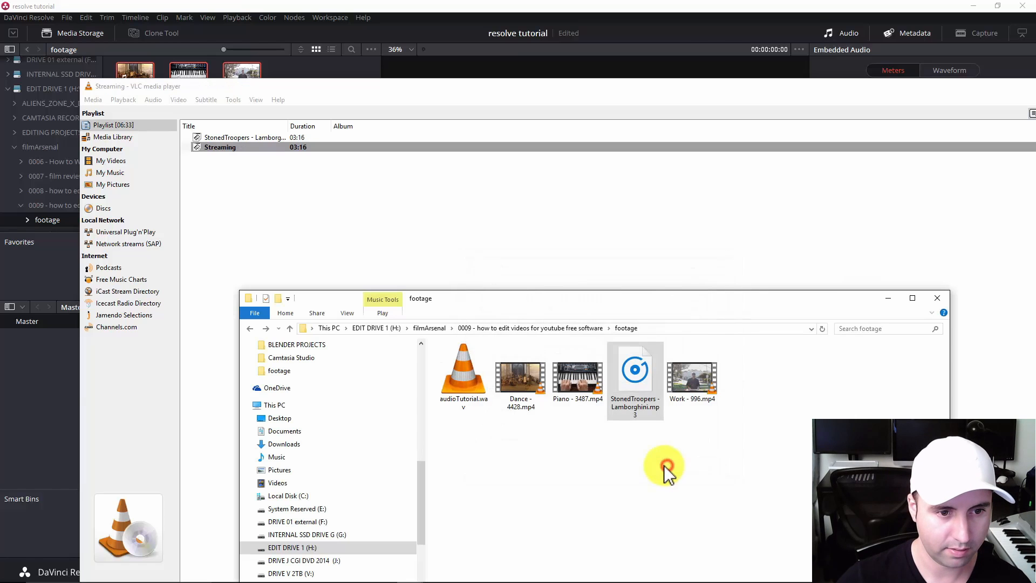
Select audioTutorial.wav in the File Explorer footage folder and move the window up to inspect the converted file.
click(471, 404)
drag(527, 300, 449, 146)
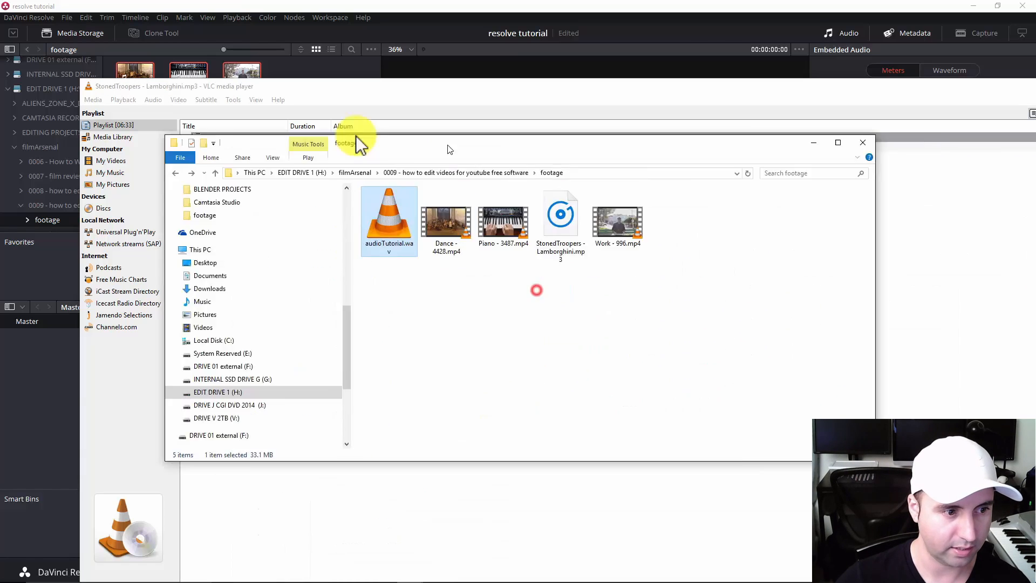
Minimize the VLC playlist window, play audioTutorial.wav from the footage folder to check the conversion, and close the player.
click(434, 89)
double_click(548, 90)
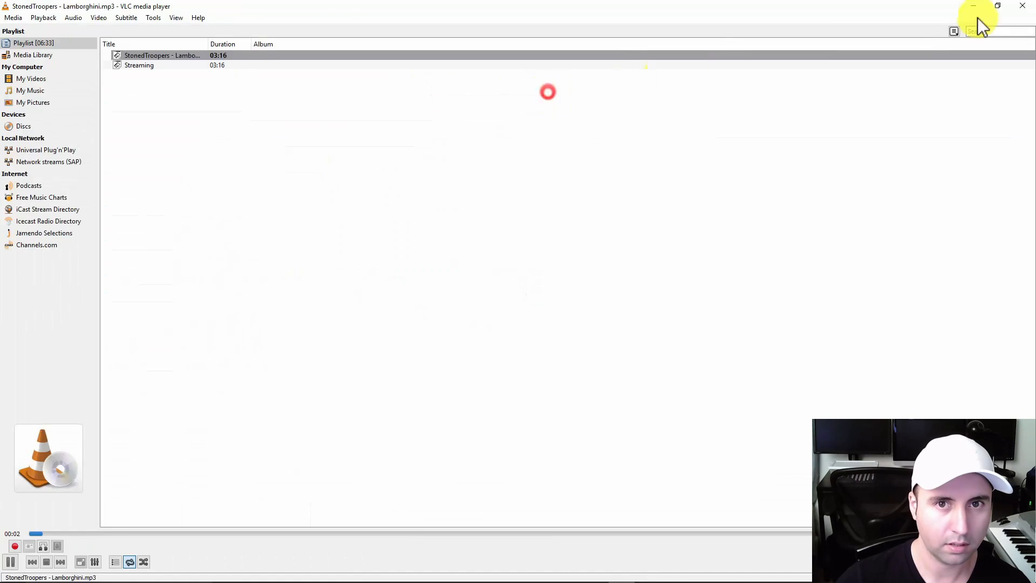
click(973, 6)
click(340, 349)
click(250, 248)
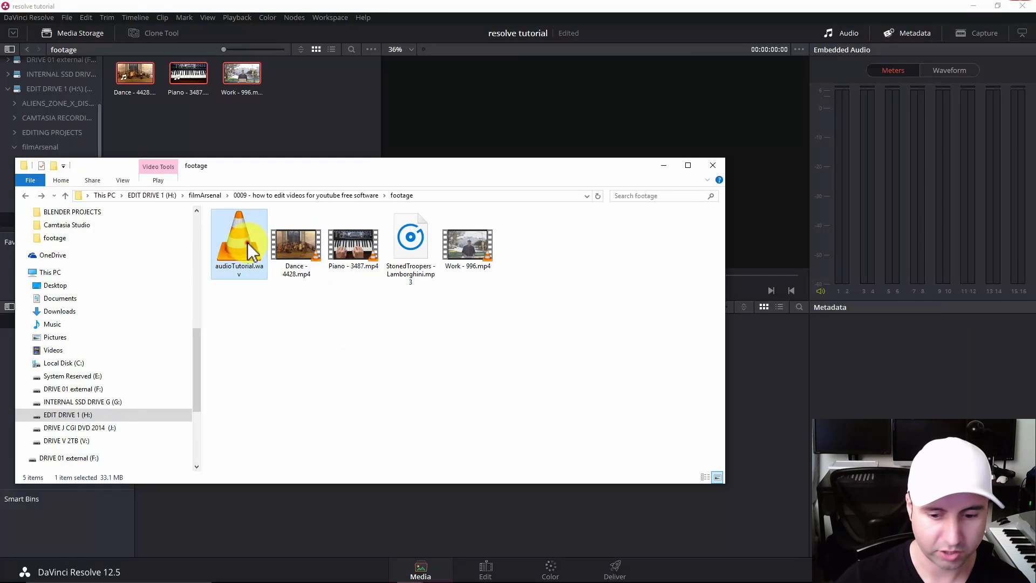
double_click(250, 248)
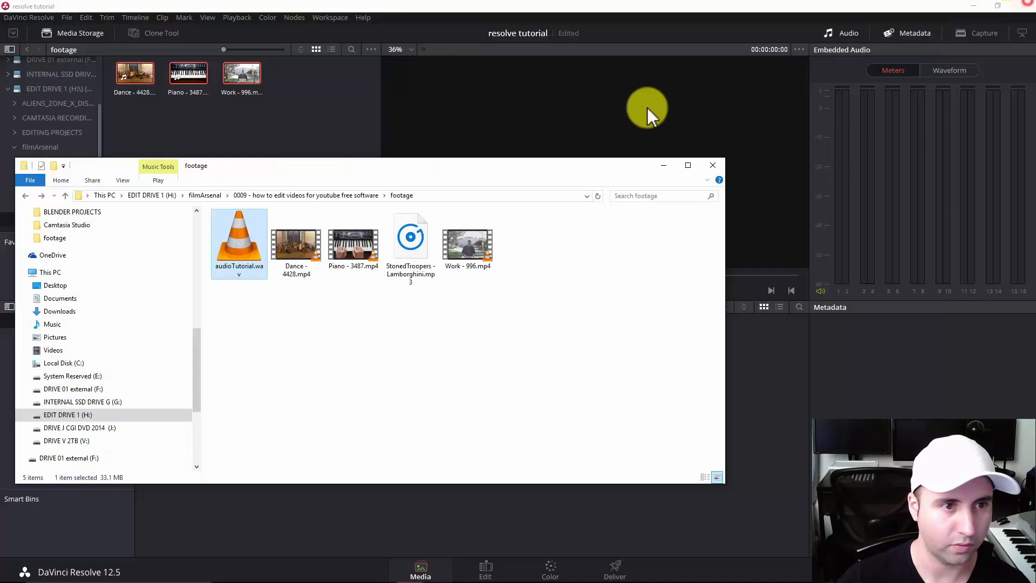
click(1022, 7)
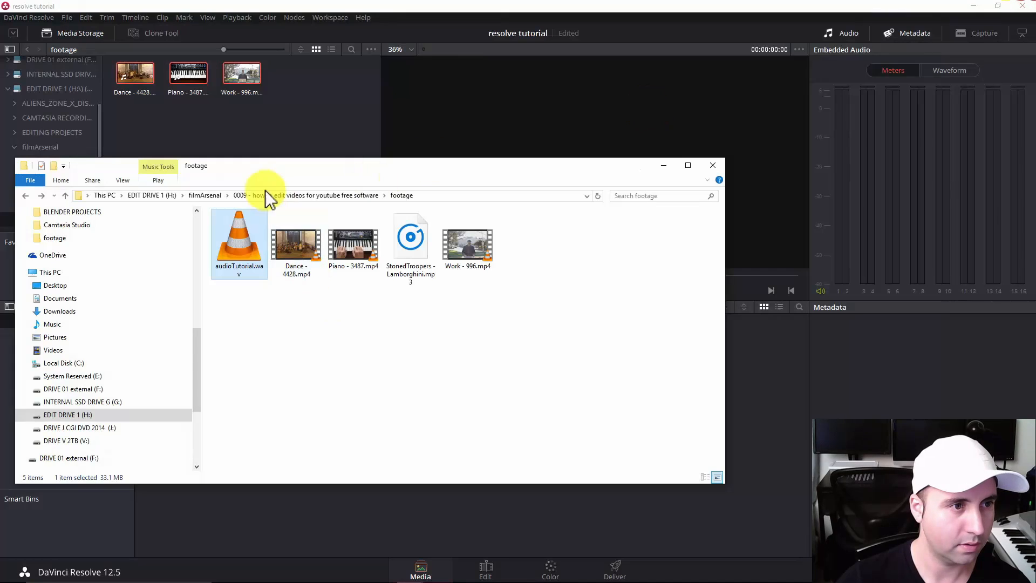
Switch back to DaVinci Resolve and preview audioTutorial.wav and the Dance - 4428 clip from the footage folder in the viewer.
drag(249, 159, 577, 190)
drag(354, 204, 552, 280)
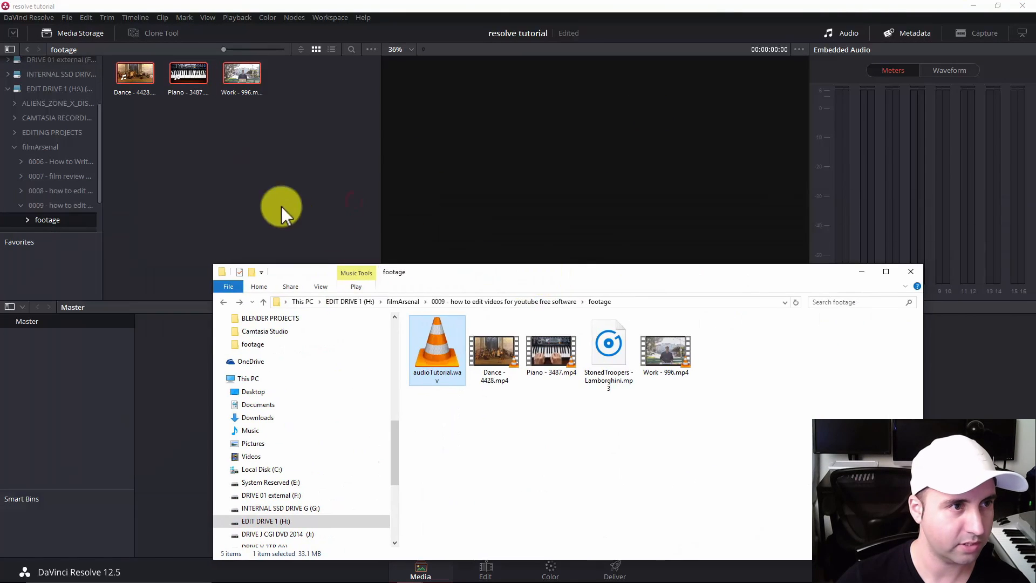
click(243, 168)
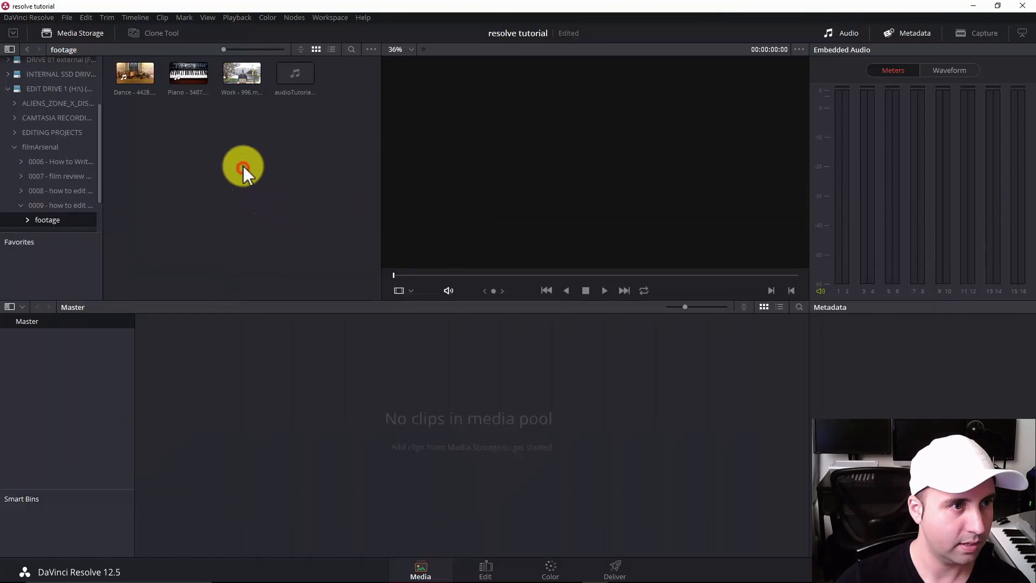
click(296, 75)
click(225, 207)
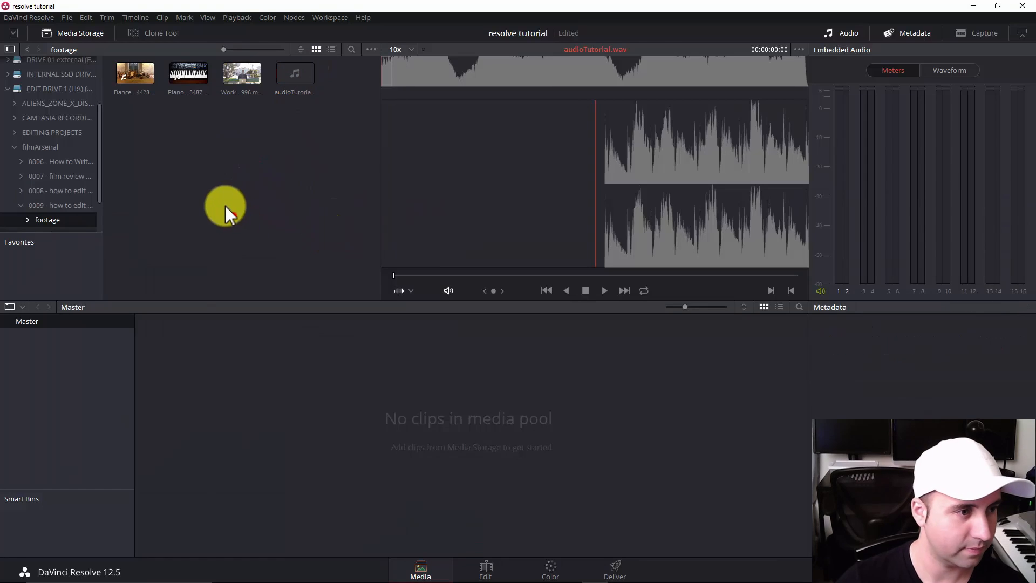
click(135, 74)
click(171, 146)
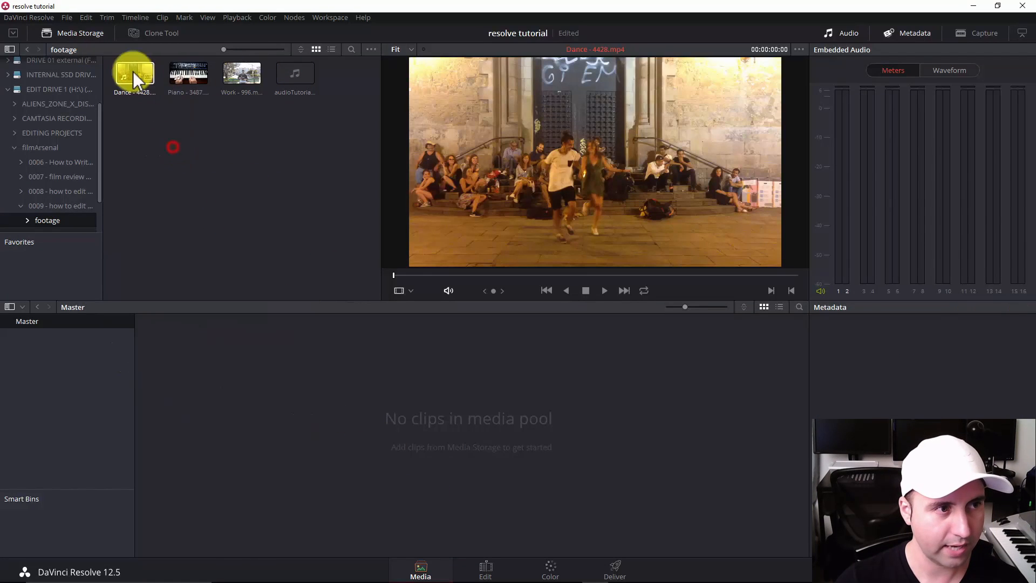
click(134, 72)
click(284, 184)
Add a new bin named footage under Master in the media pool.
right_click(67, 354)
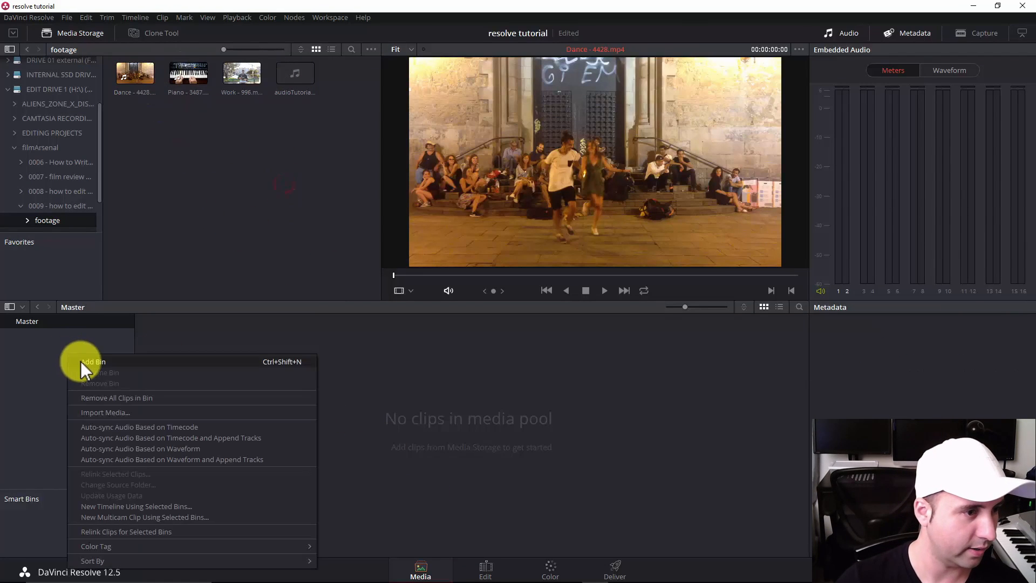
click(85, 364)
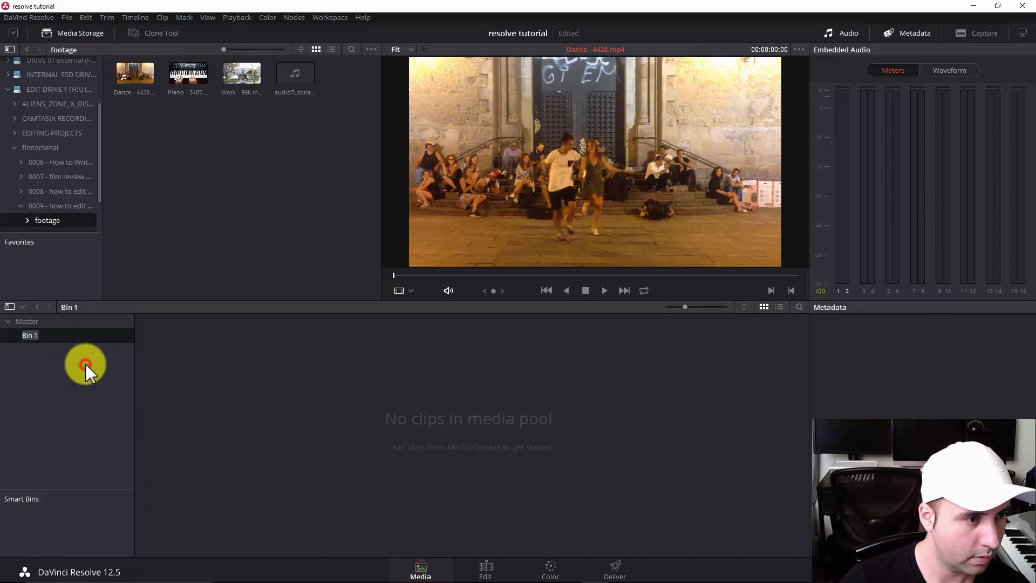
text(footag)
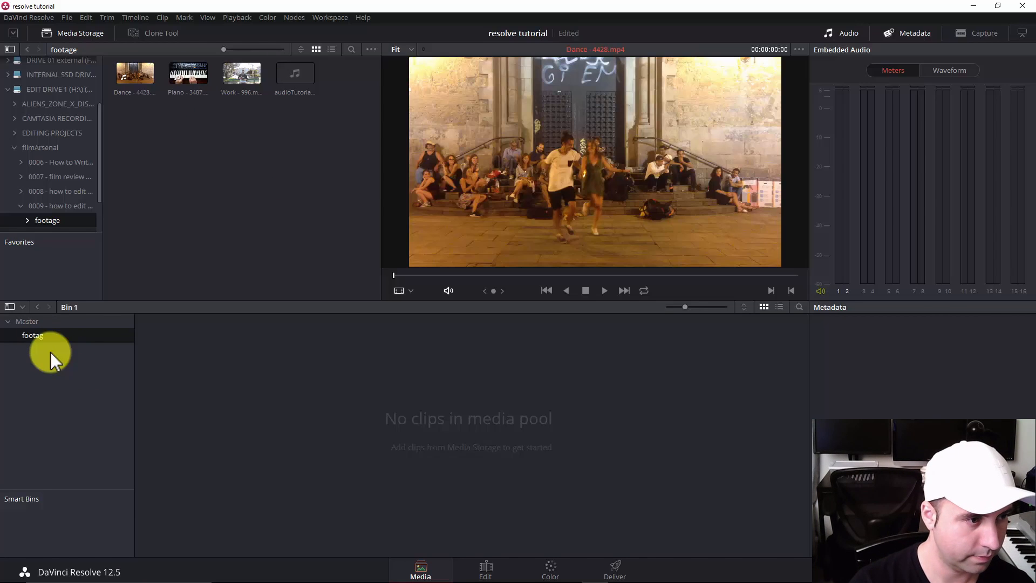
text(e)
key(Return)
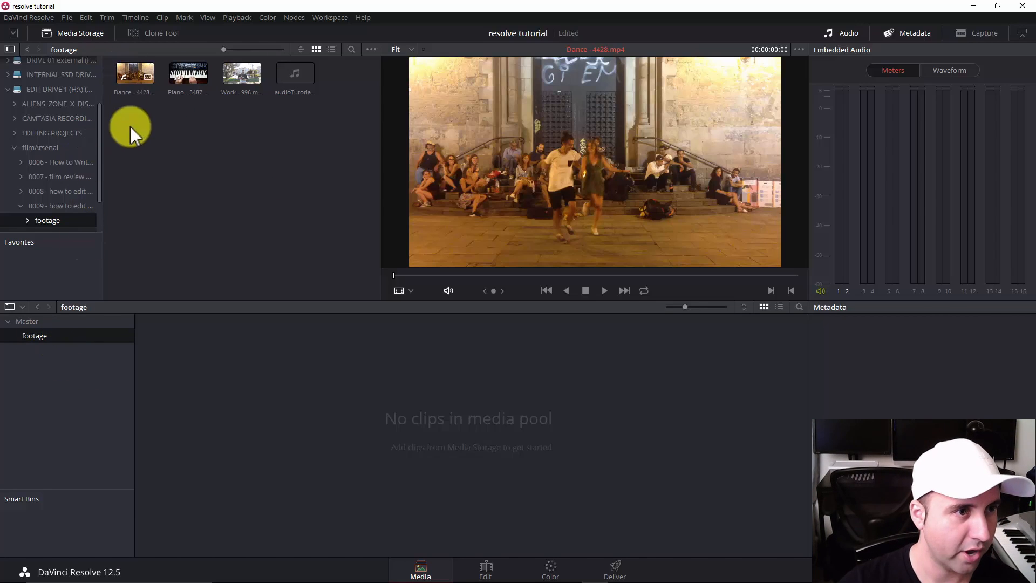
Add all four media files to the footage bin, keeping the project's current timeline frame rate and video format.
drag(130, 126, 400, 59)
drag(138, 76, 36, 341)
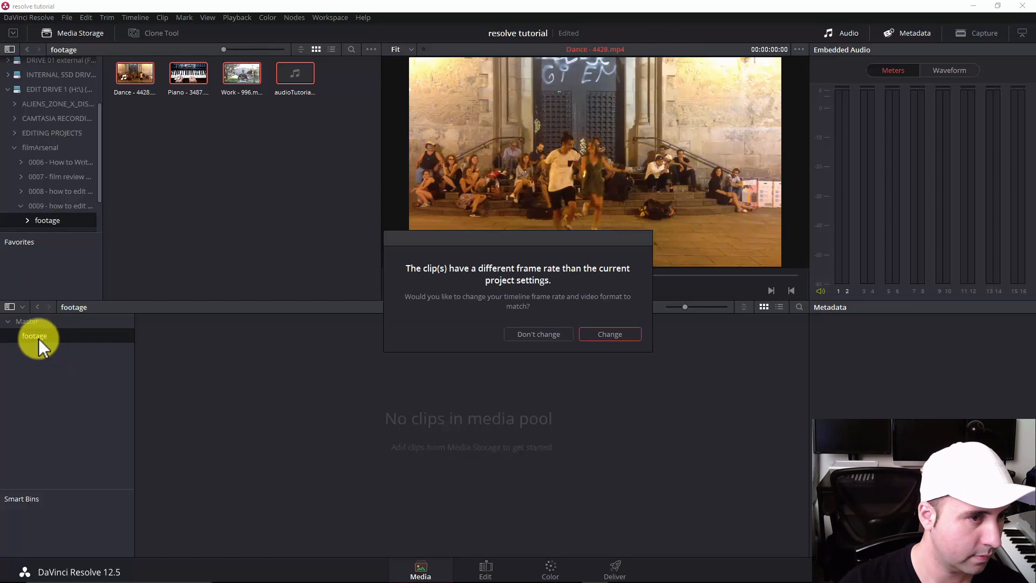
click(538, 334)
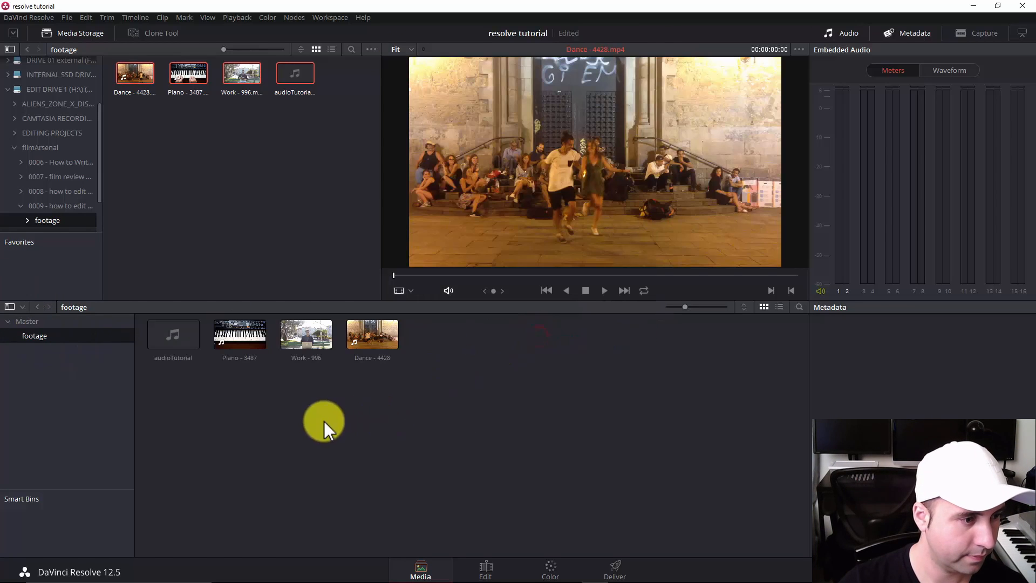
click(329, 417)
click(439, 403)
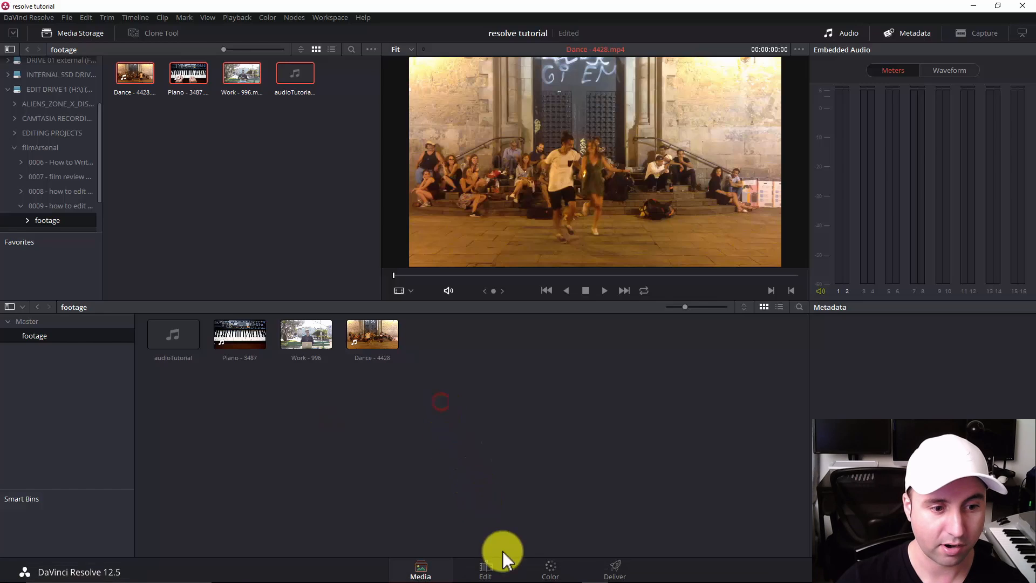
Go to the Edit page, create a timeline from the Dance - 4428 clip, scrub through it and select the clip.
click(486, 571)
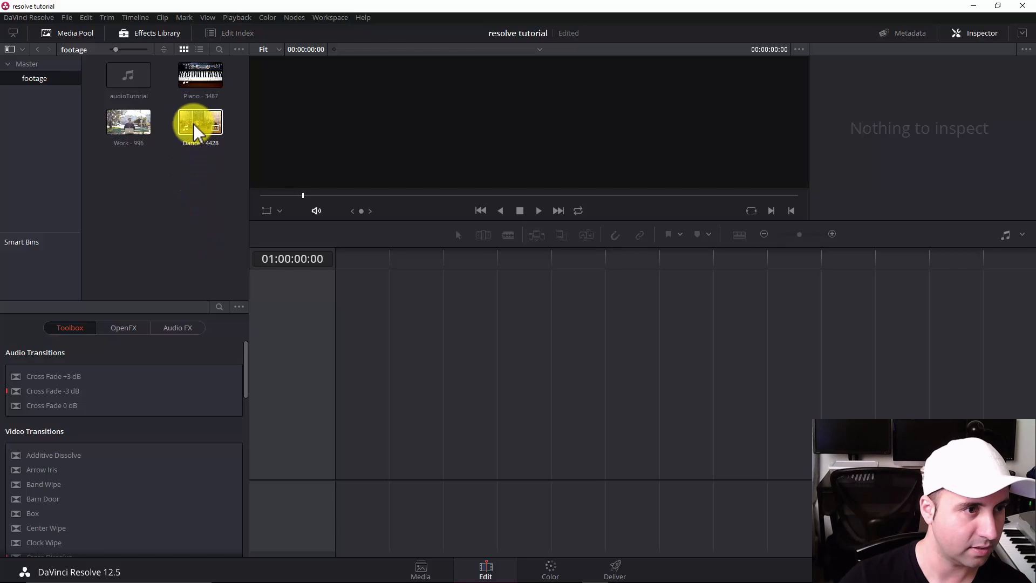
drag(193, 124, 287, 331)
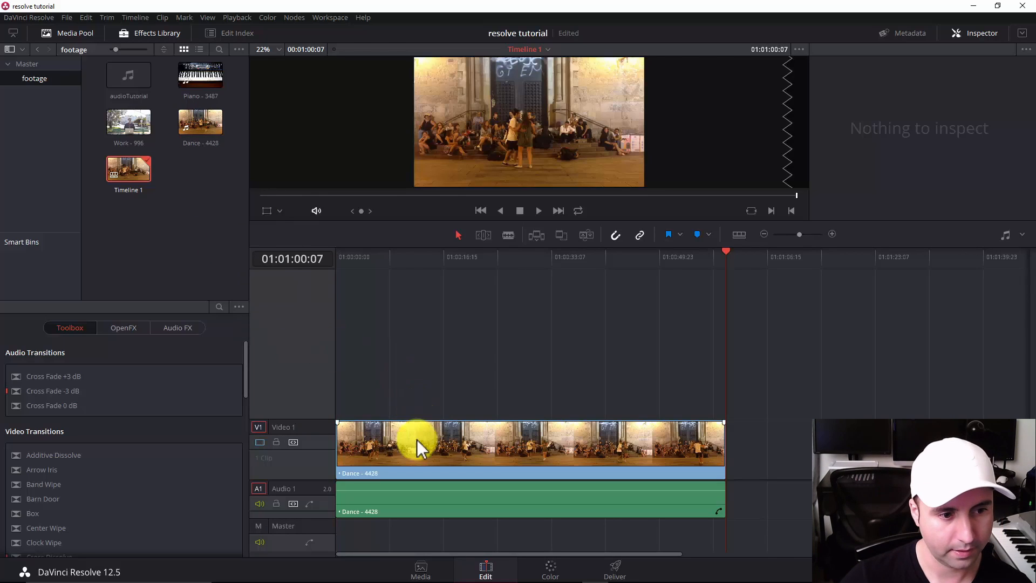
drag(403, 258, 315, 273)
click(397, 257)
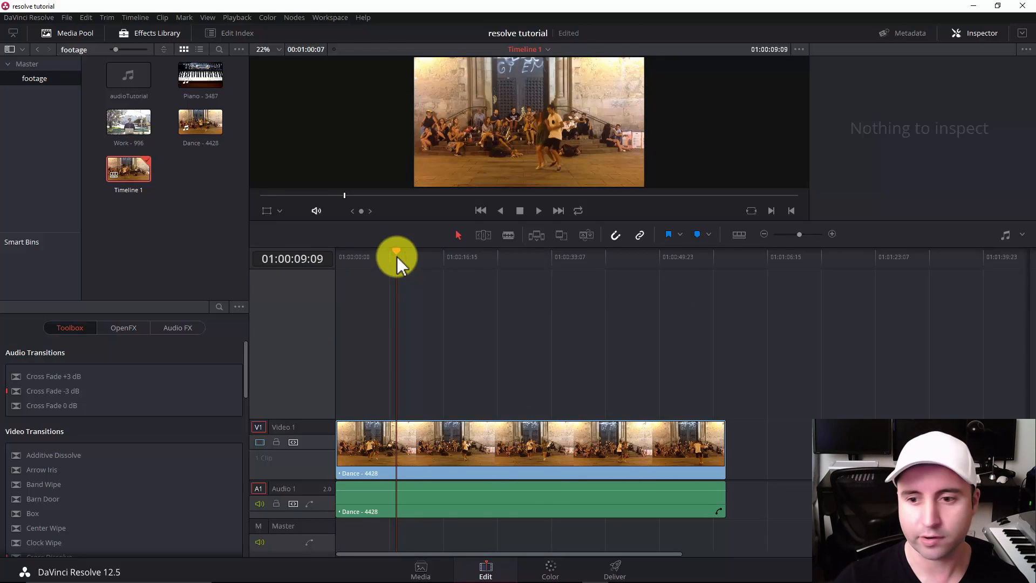
drag(394, 258, 441, 259)
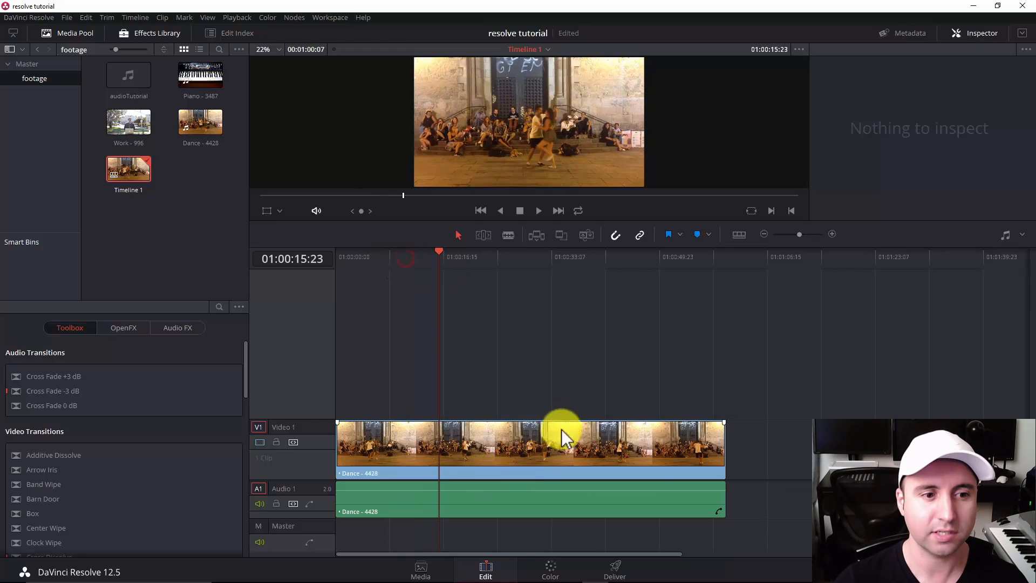
drag(568, 416, 448, 485)
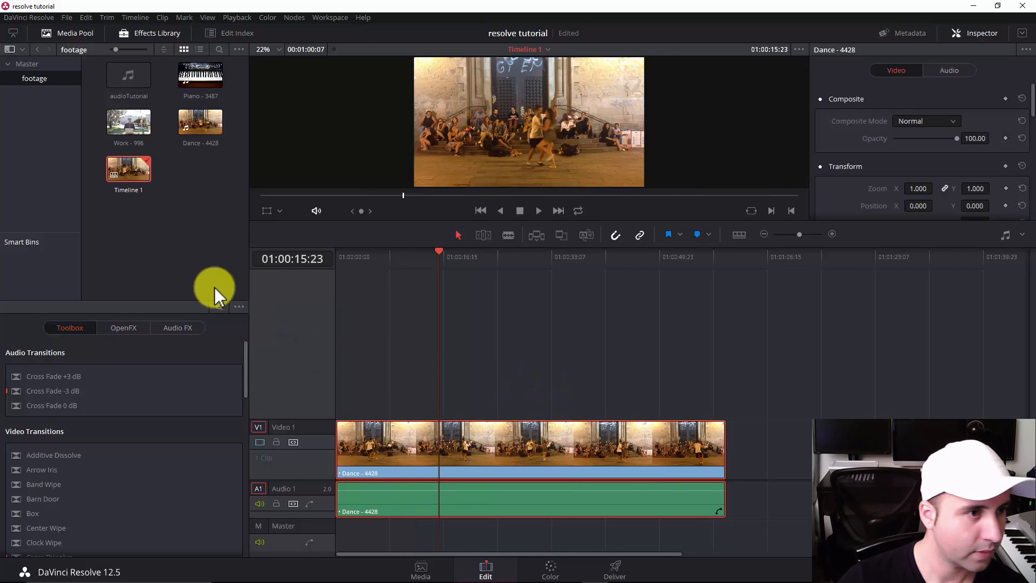
click(128, 122)
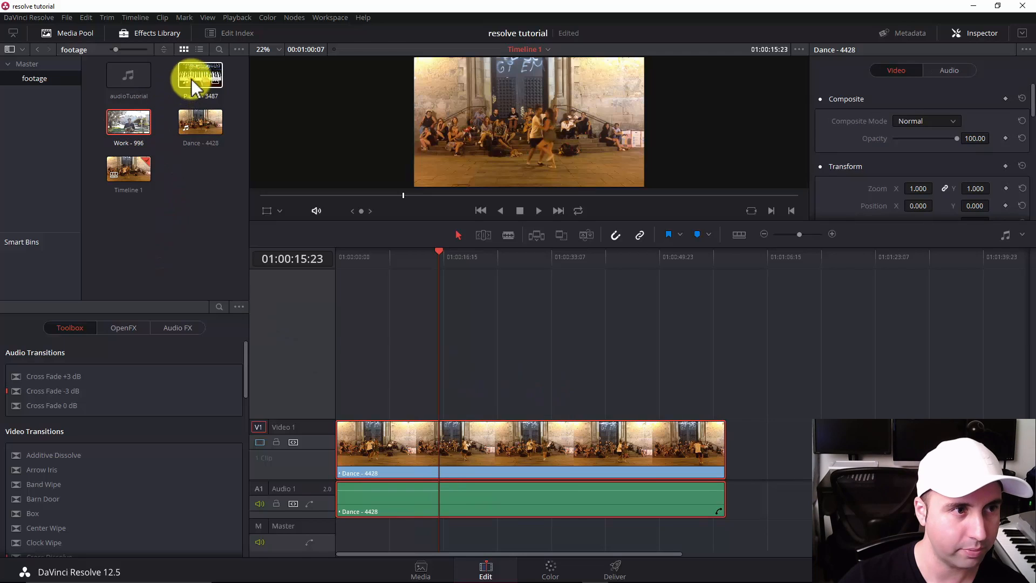
drag(194, 84, 381, 407)
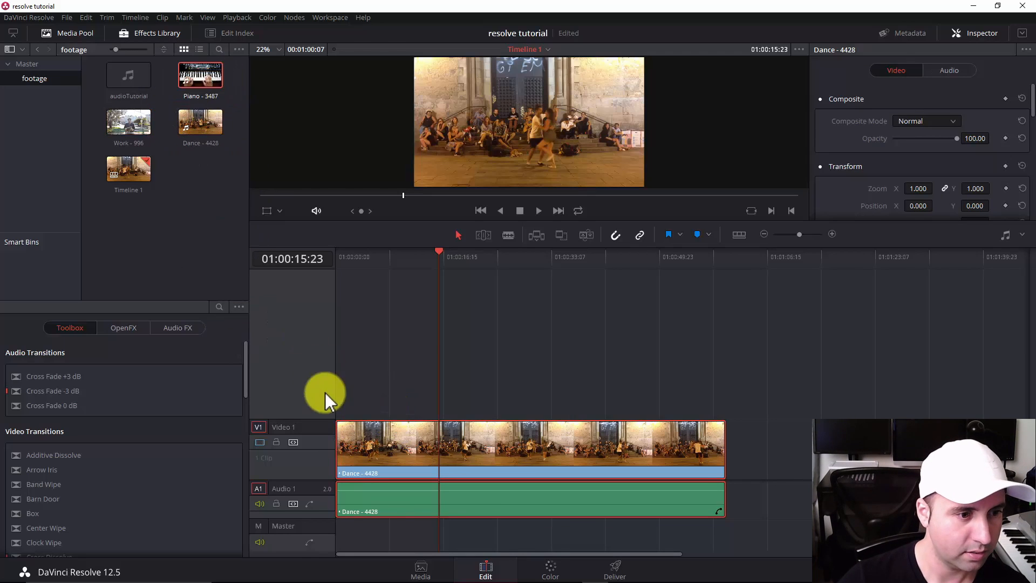
drag(196, 73, 309, 398)
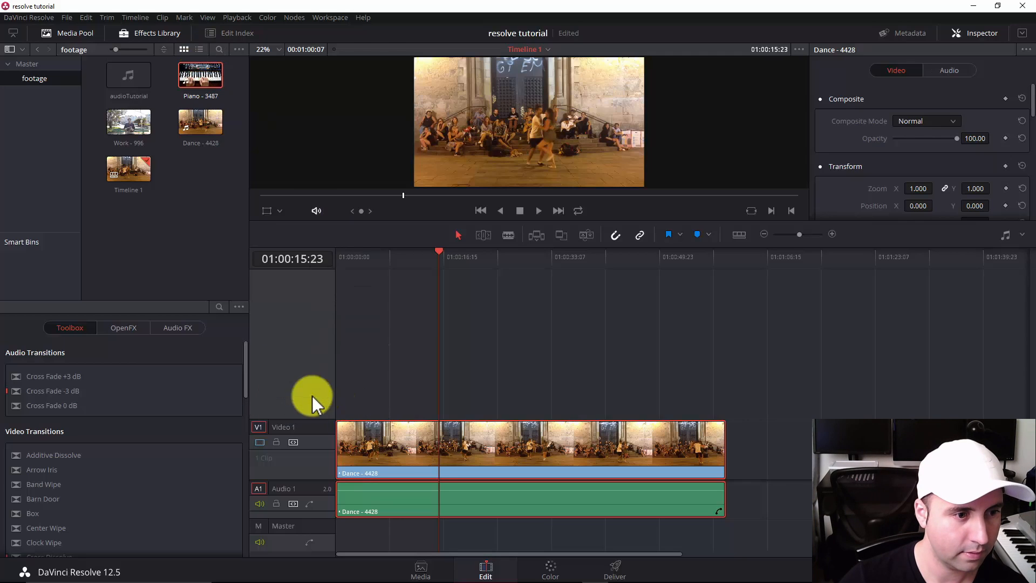
Add a second video track and place the Piano - 3487 clip on it at the start of the timeline.
right_click(277, 361)
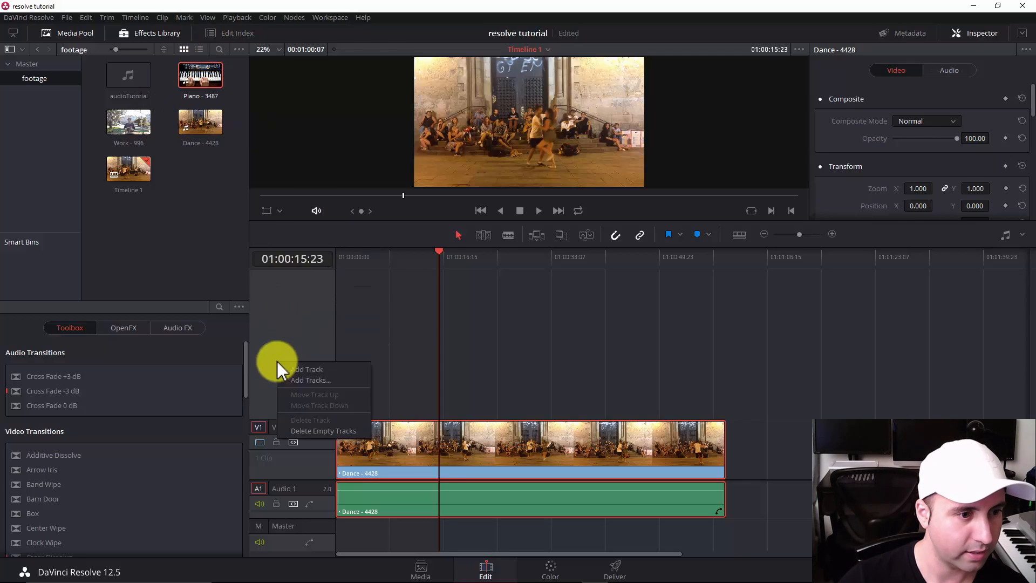
click(305, 371)
drag(199, 76, 340, 409)
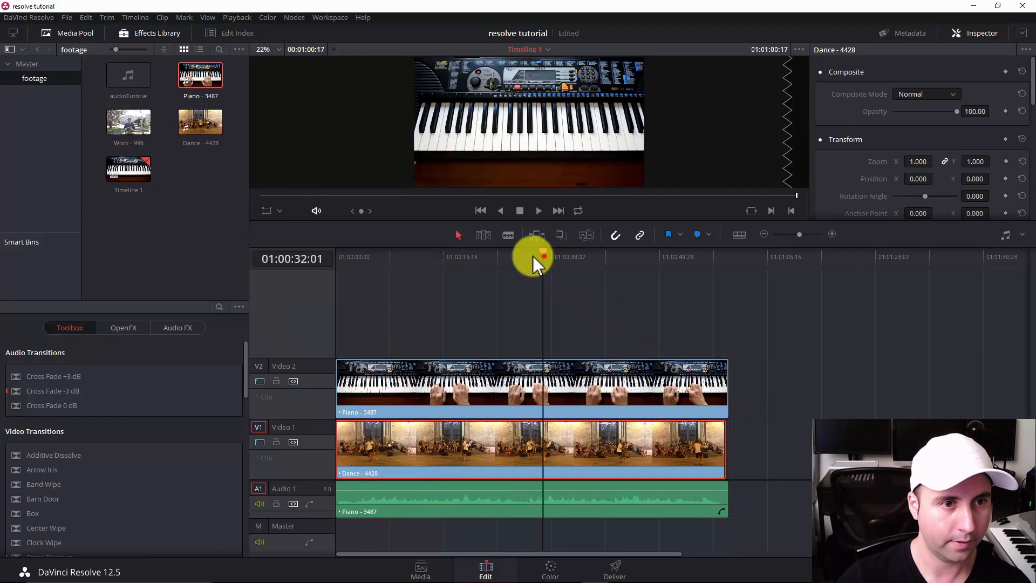
With the Transform overlay, shrink the Piano - 3487 clip to about a third of the frame in its upper-right corner.
drag(533, 259, 428, 291)
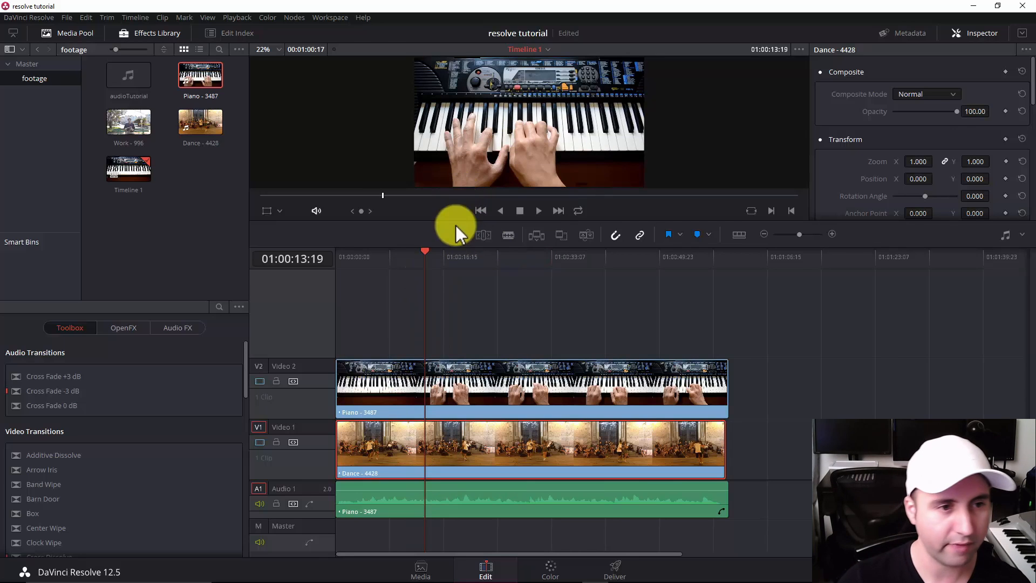
click(409, 373)
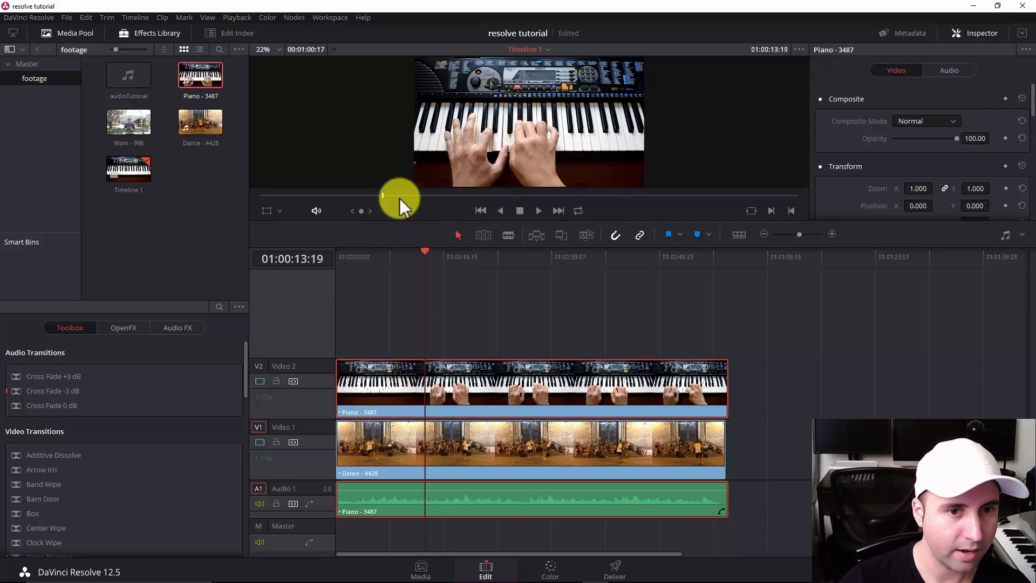
click(277, 211)
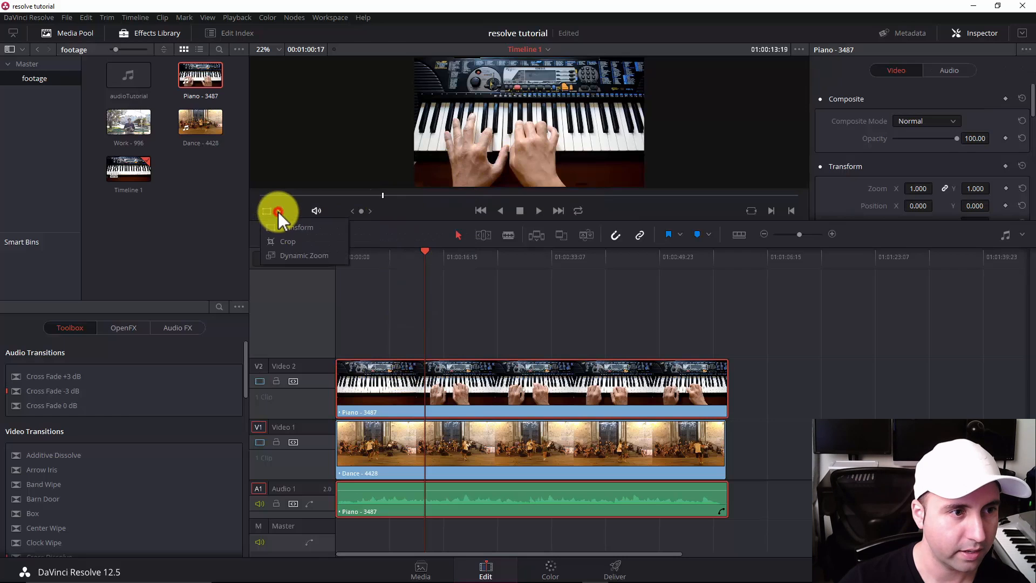
click(290, 230)
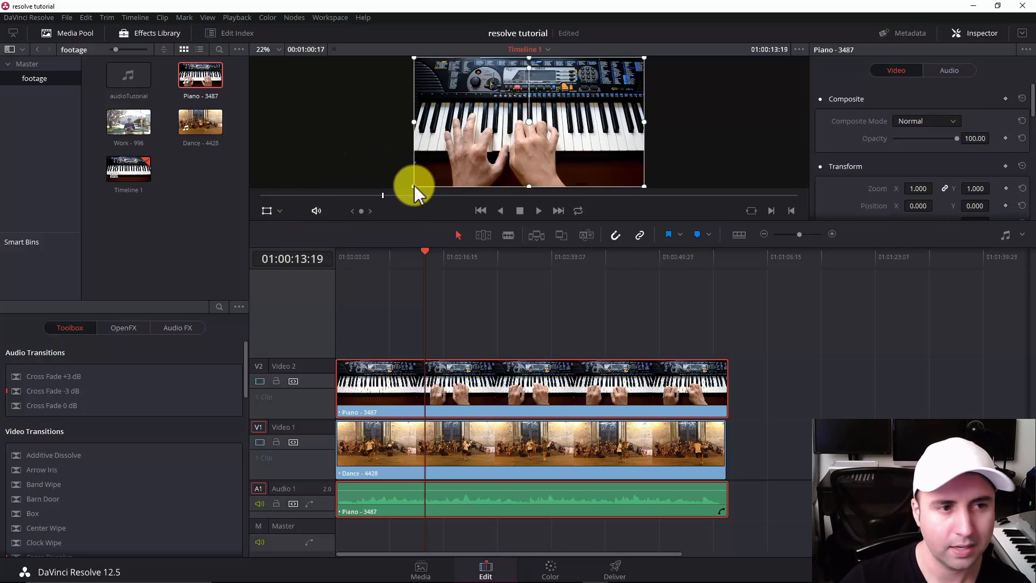
drag(413, 185, 573, 90)
click(410, 316)
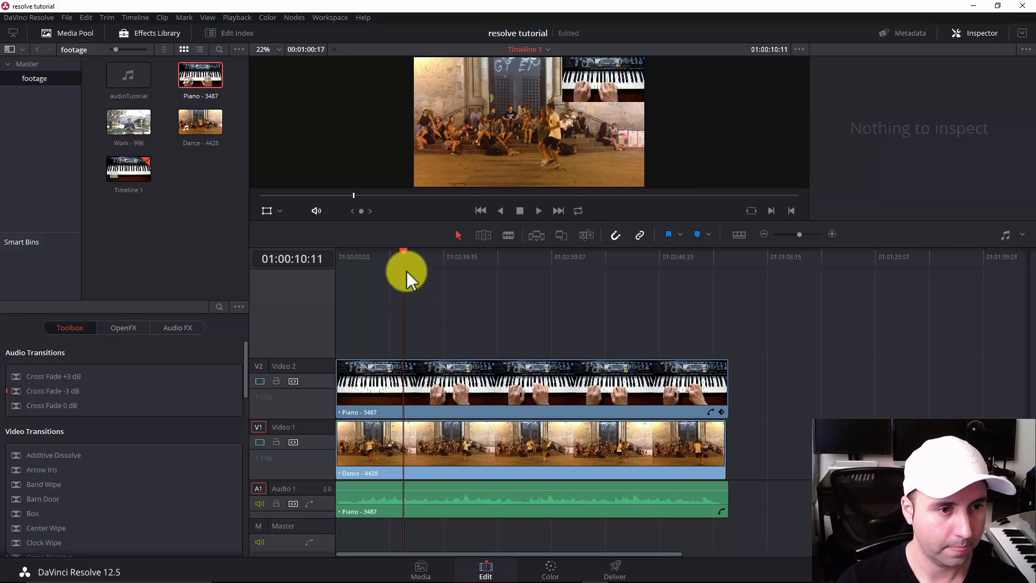
Play the timeline from the start and again from about 33 seconds to review the piano inset over the dance clip.
drag(400, 257, 231, 250)
key(space)
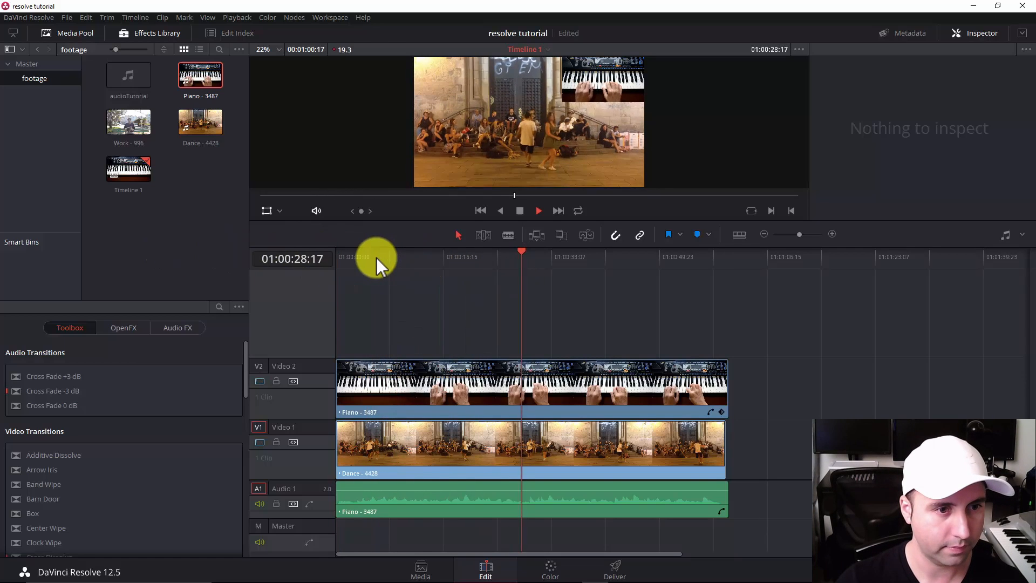
key(space)
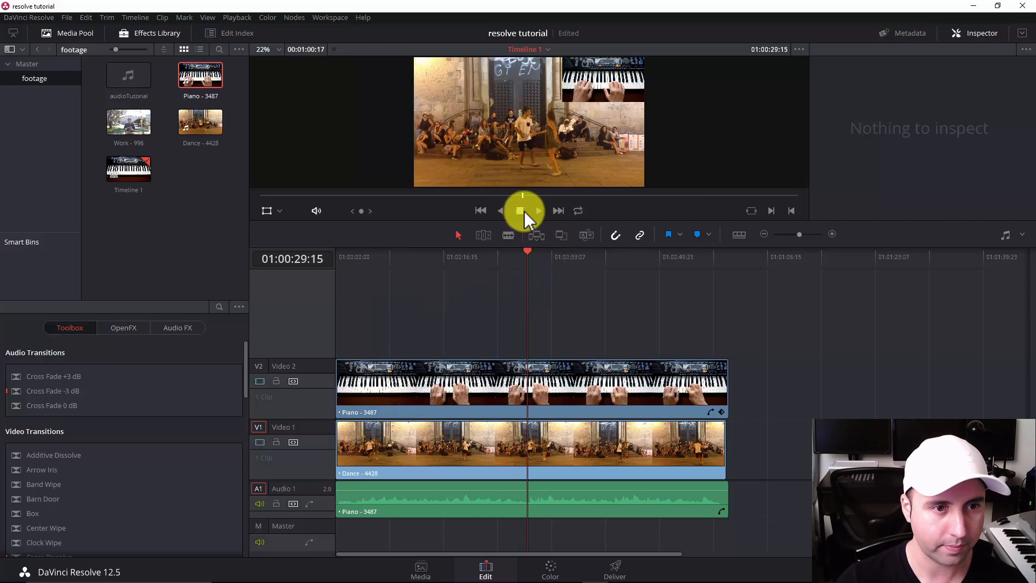
click(551, 260)
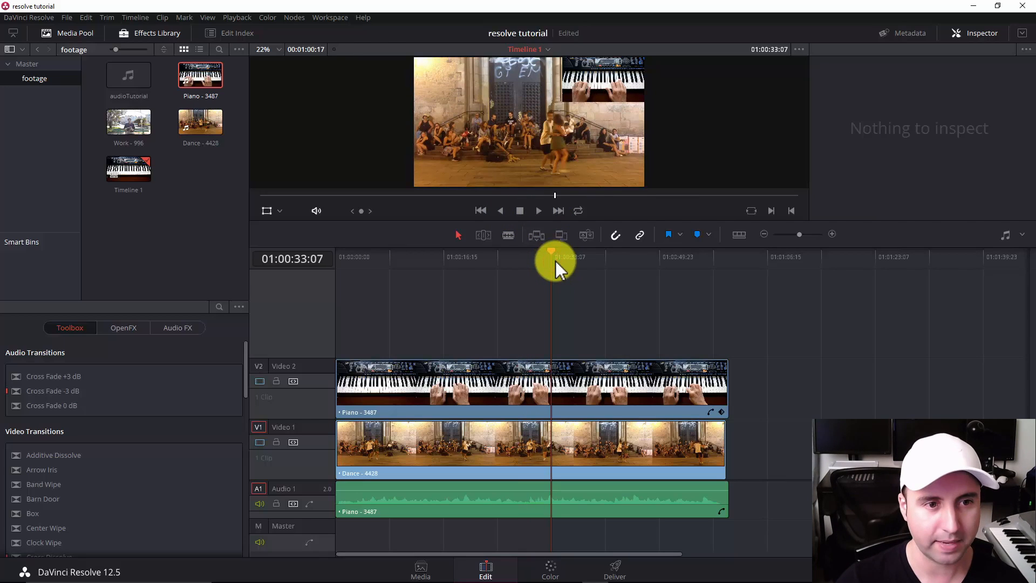
key(space)
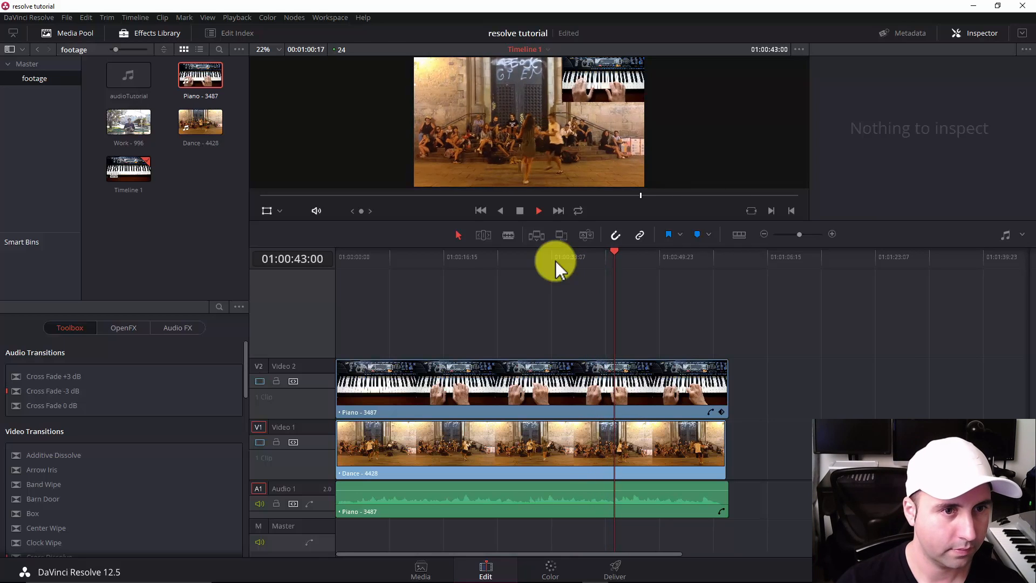
key(space)
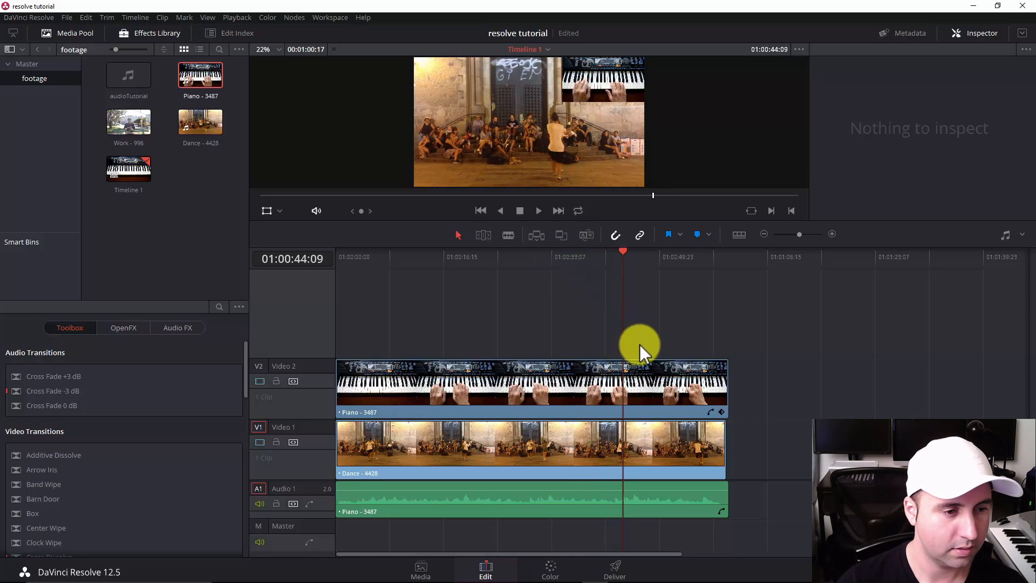
Place the audioTutorial music on a new audio track at the start of the timeline and bring the playhead back over the clips.
click(521, 434)
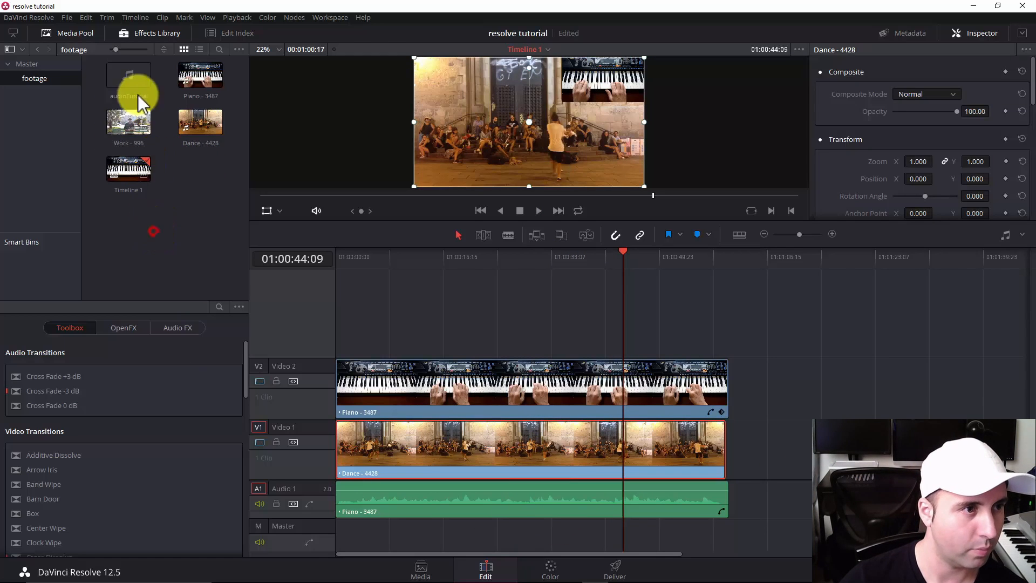
drag(142, 102, 336, 538)
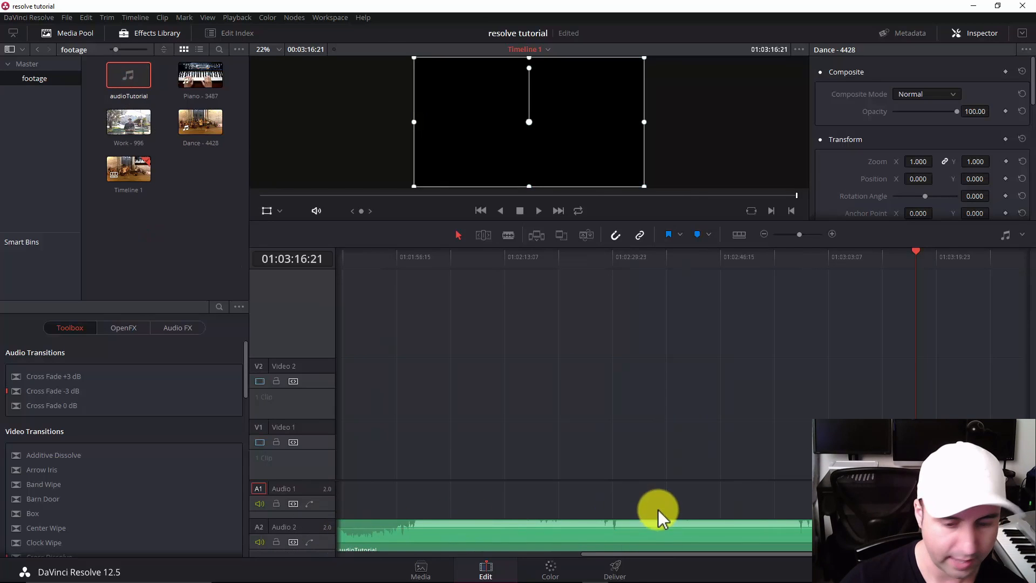
drag(790, 260, 618, 285)
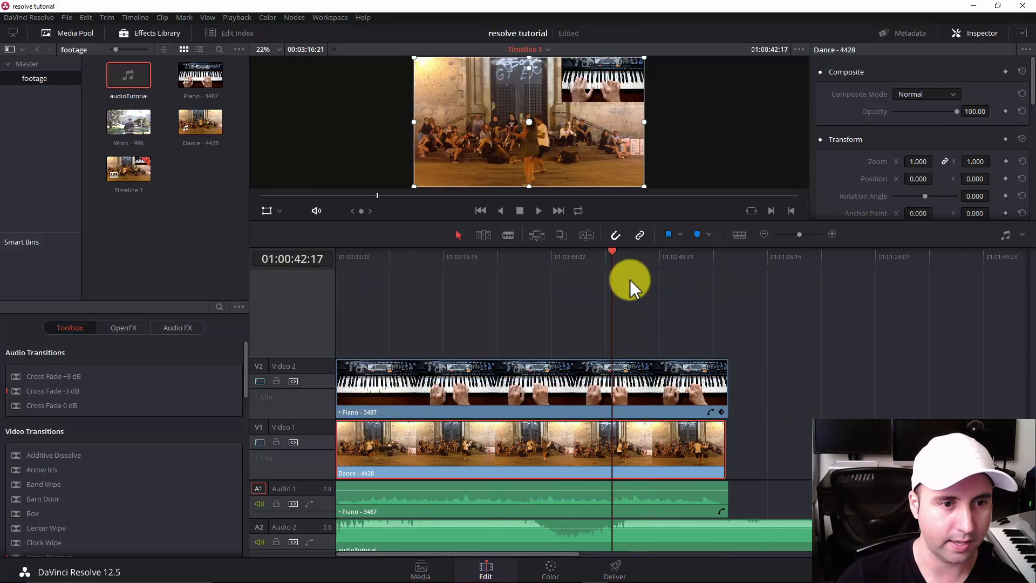
Jump the playhead back and forth between the edit points, finishing at the start of the timeline.
key(Up)
click(636, 277)
key(Down)
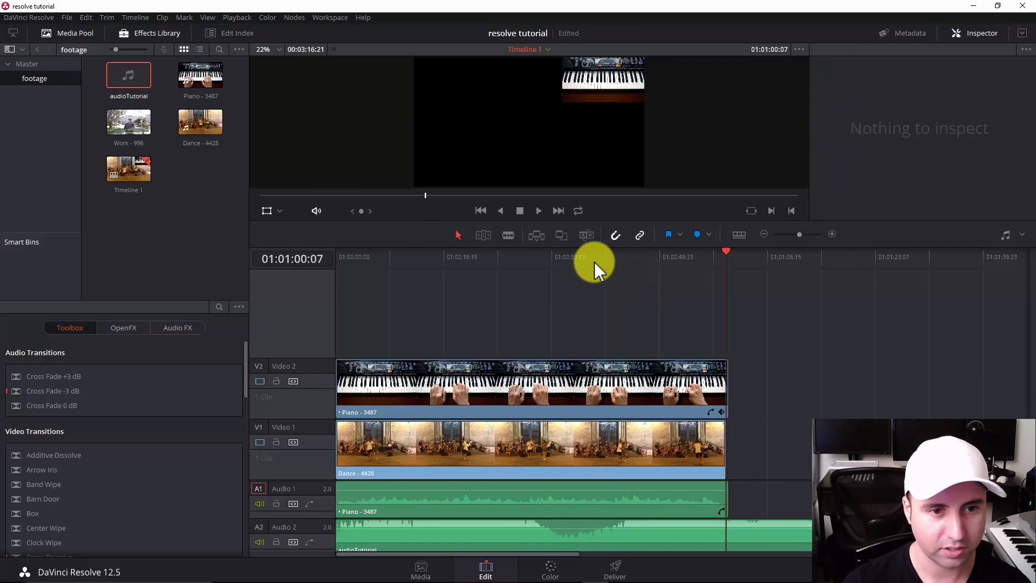
key(Up)
key(Down)
key(Up)
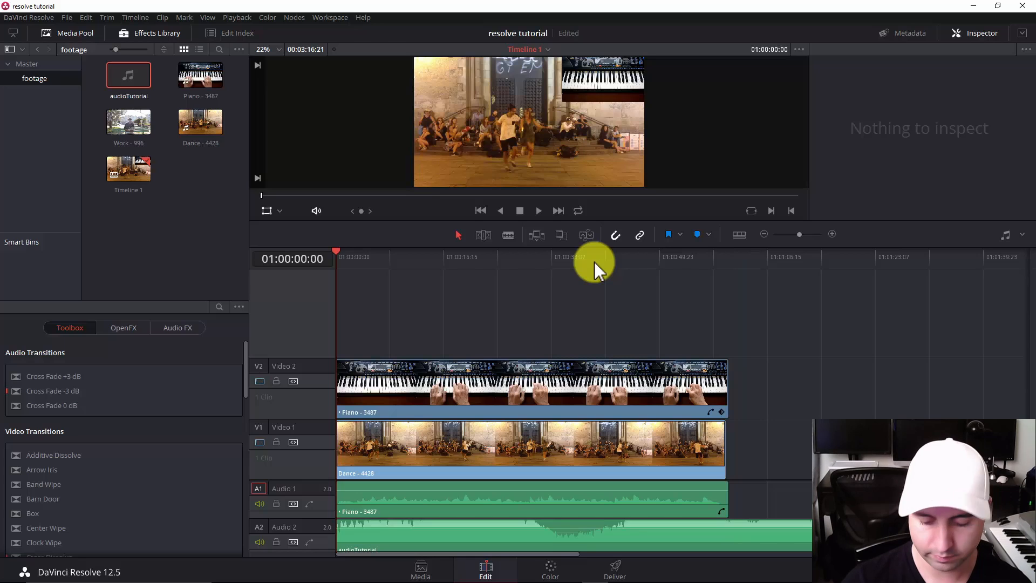
key(Down)
key(Up)
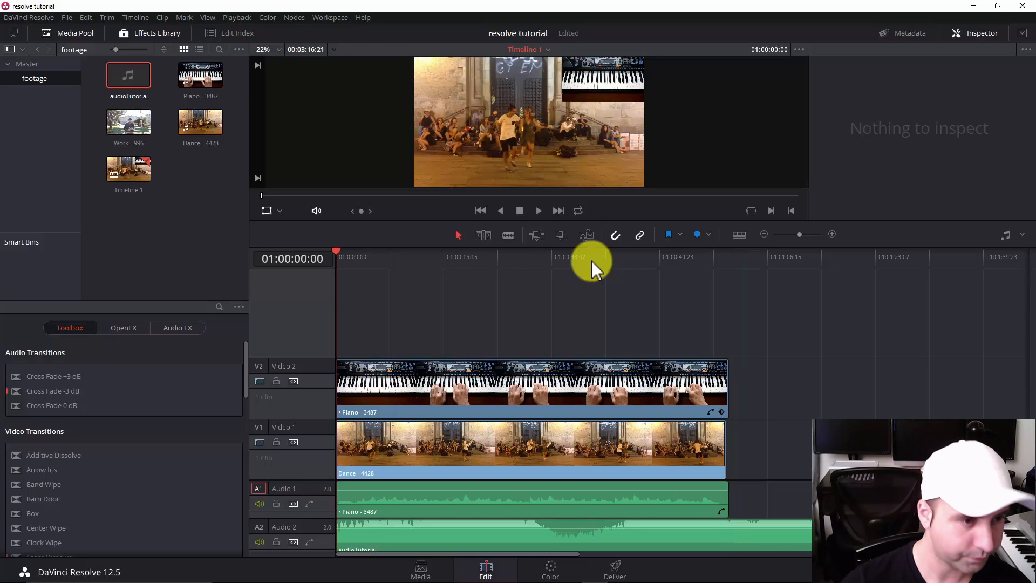
Mute the Audio 1 track and play the timeline from the start to hear only the music.
click(404, 286)
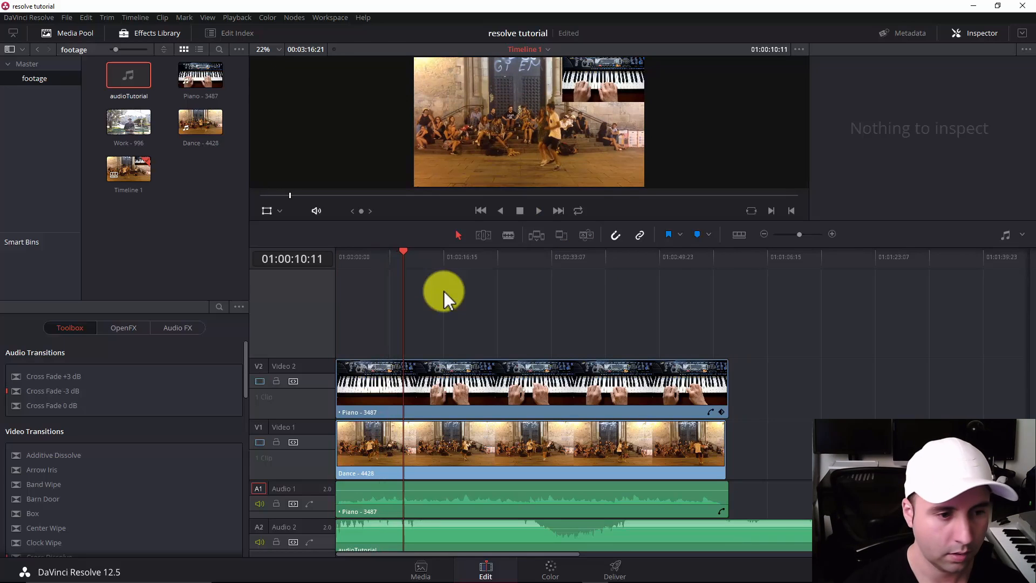
click(260, 504)
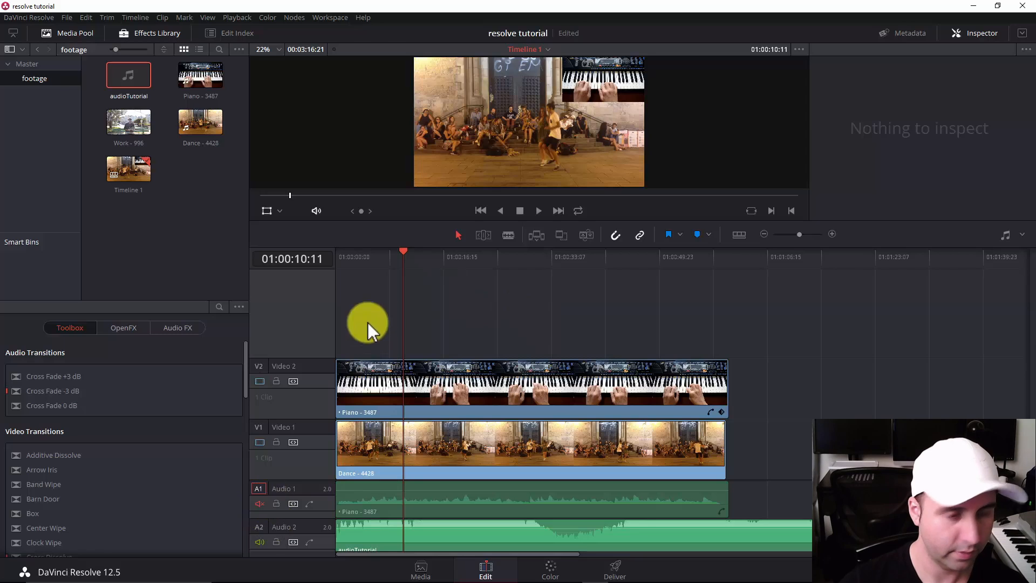
key(Up)
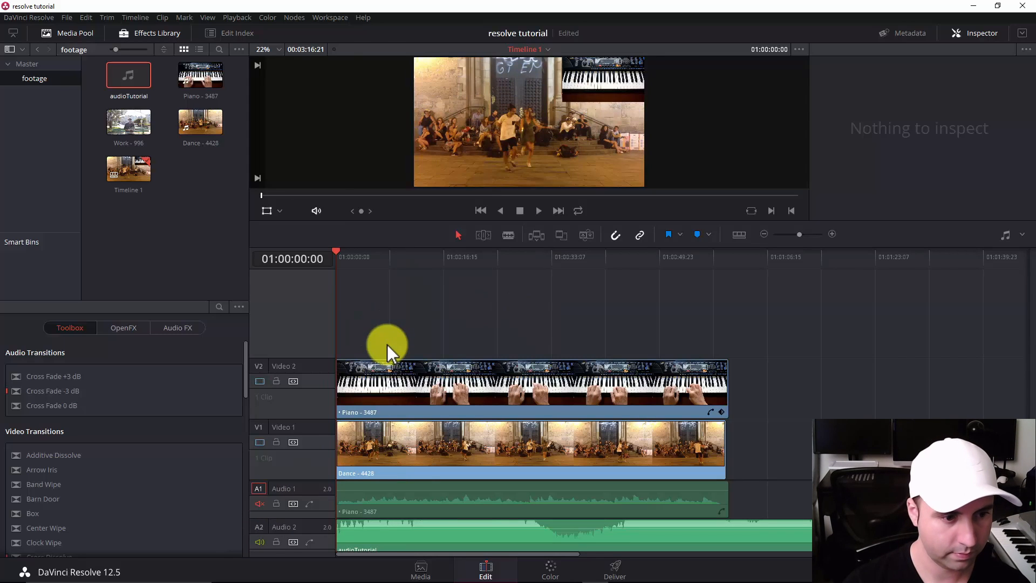
key(space)
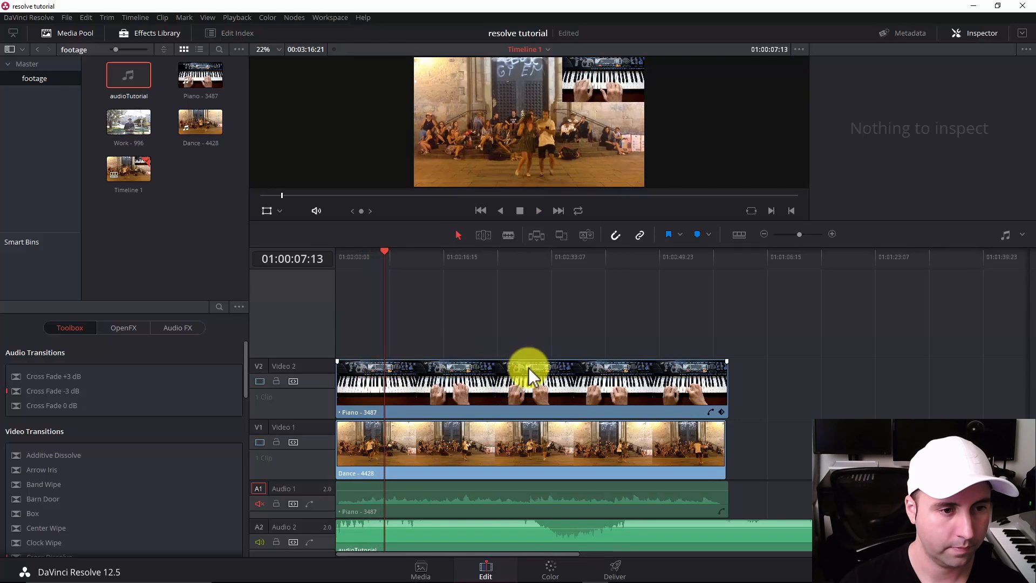
key(space)
Change the speed of the Piano - 3487 clip on Video 2 to 400%.
click(456, 378)
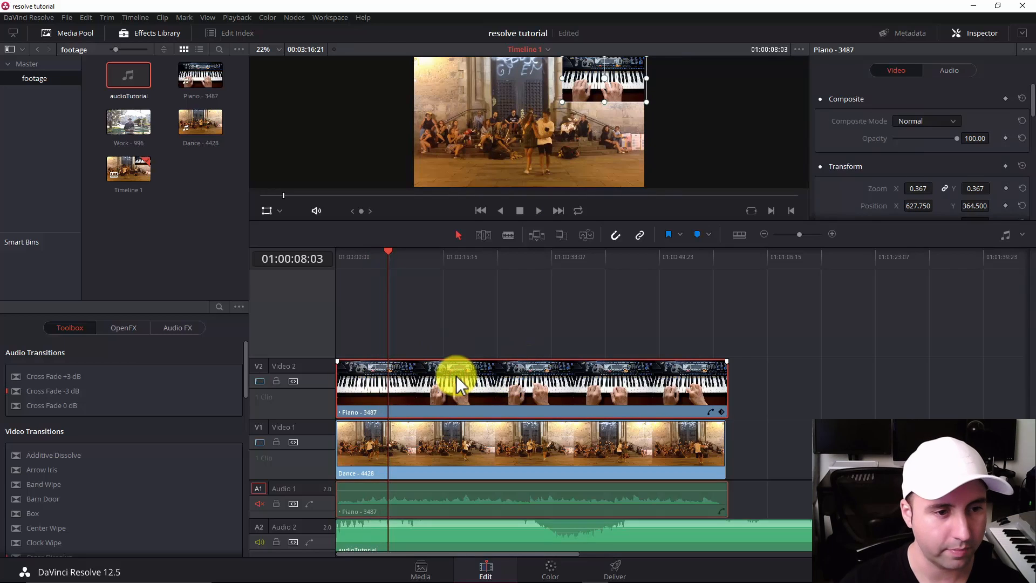
right_click(458, 393)
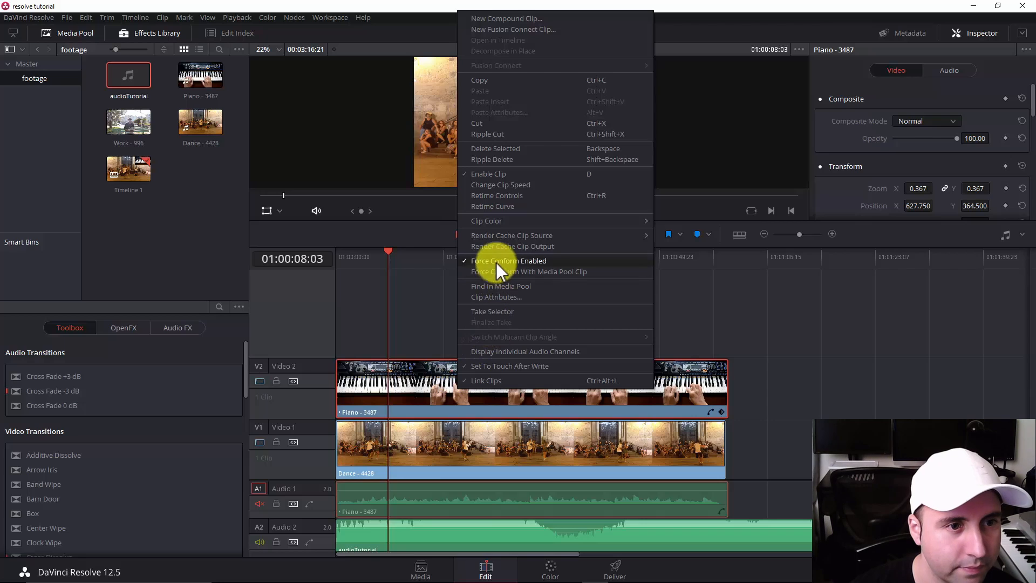
click(507, 185)
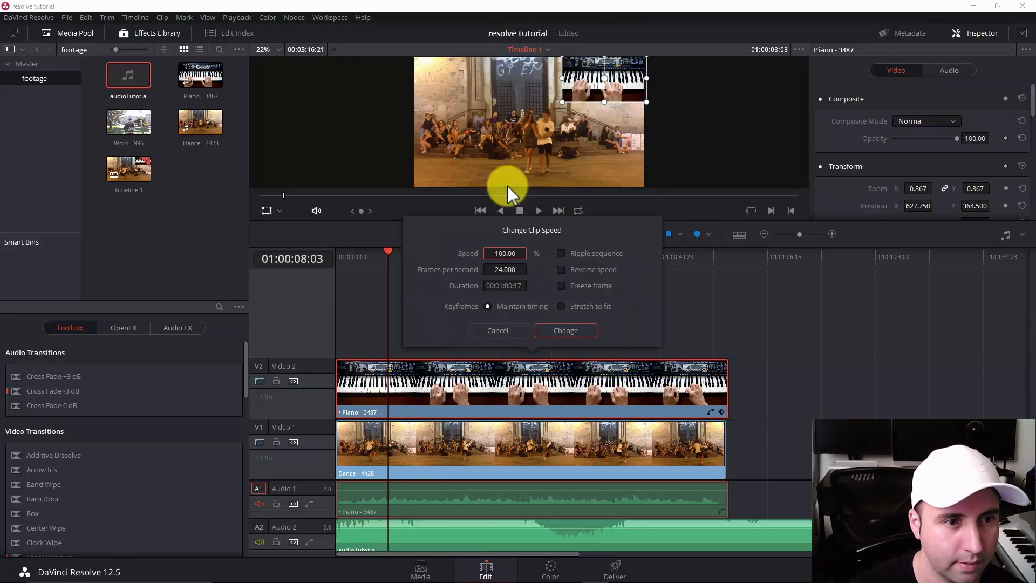
mouse_move(491, 258)
mouse_down()
mouse_move(518, 252)
mouse_move(491, 253)
mouse_up()
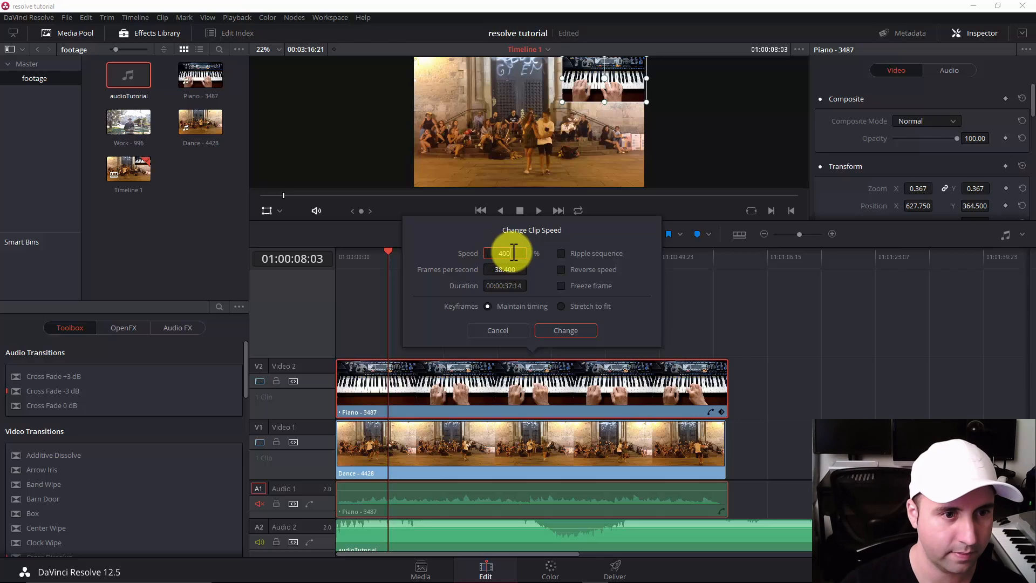
text(400)
click(569, 329)
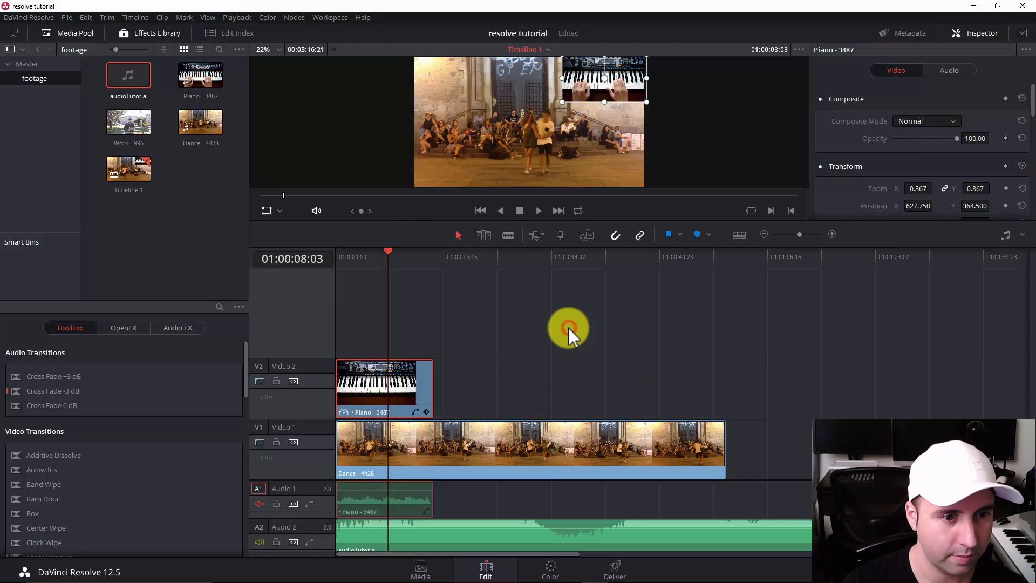
click(497, 346)
Play the timeline from the start to review the sped-up piano inset, with the timeline magnified.
click(423, 260)
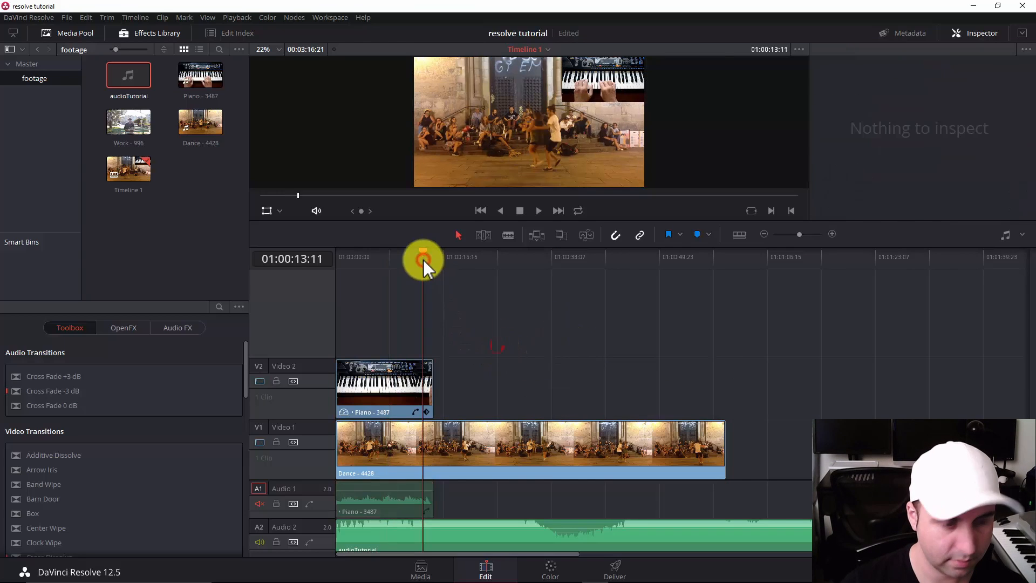
key(Home)
key(space)
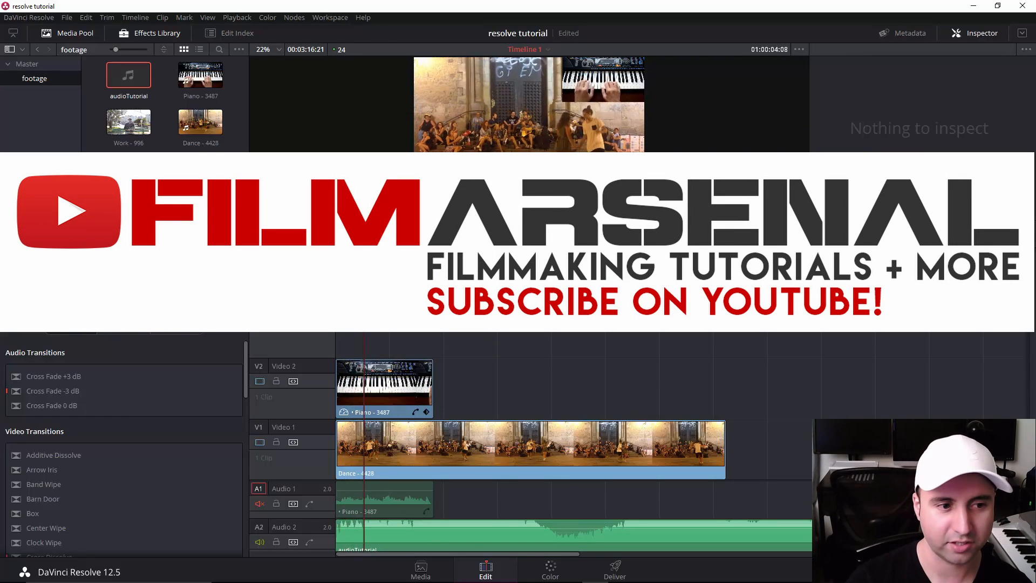
key(ctrl+equal)
key(ctrl+equal)
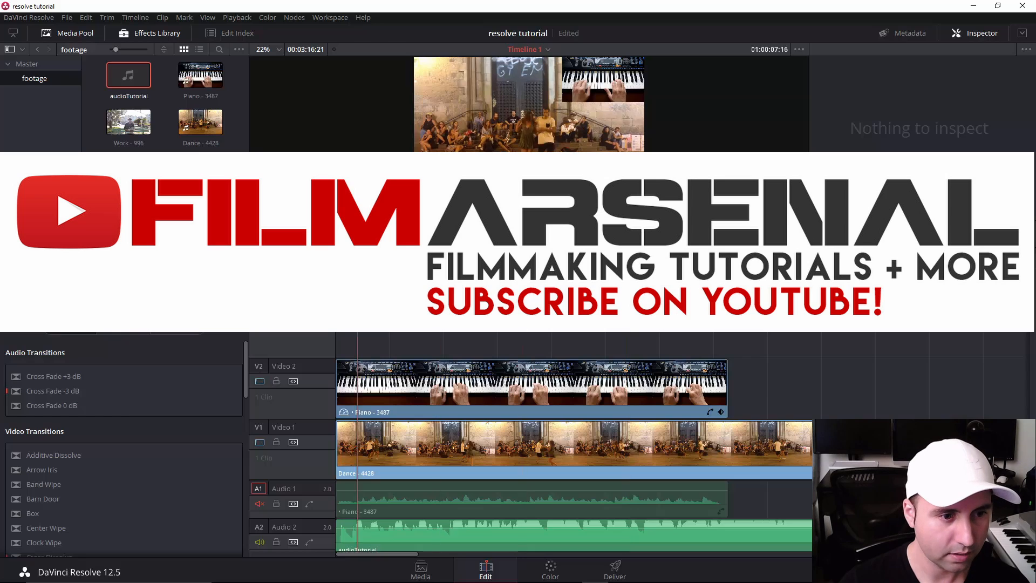
key(Home)
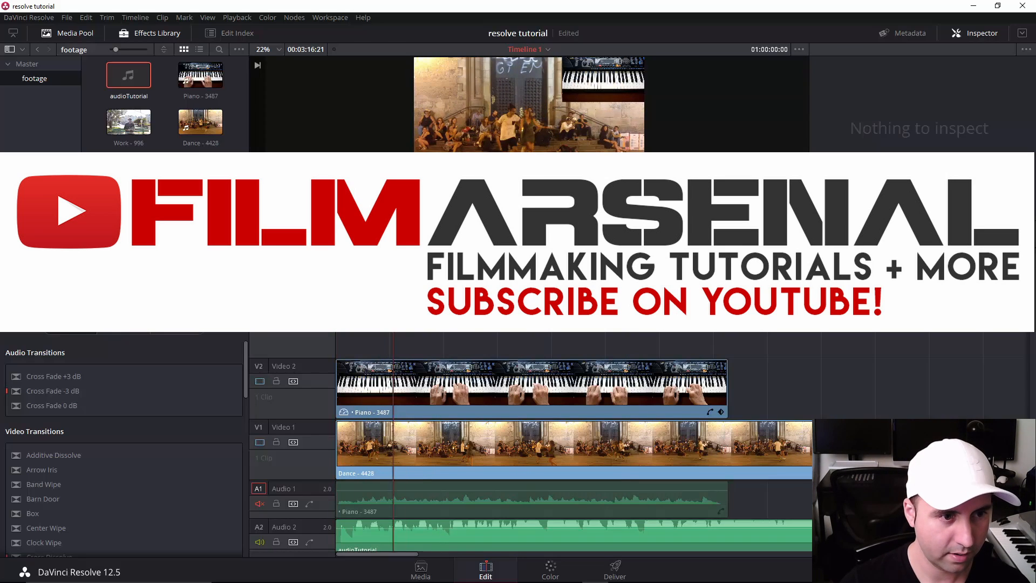
Mute the Audio 2 music track and stop the playback at about 32 seconds.
click(262, 541)
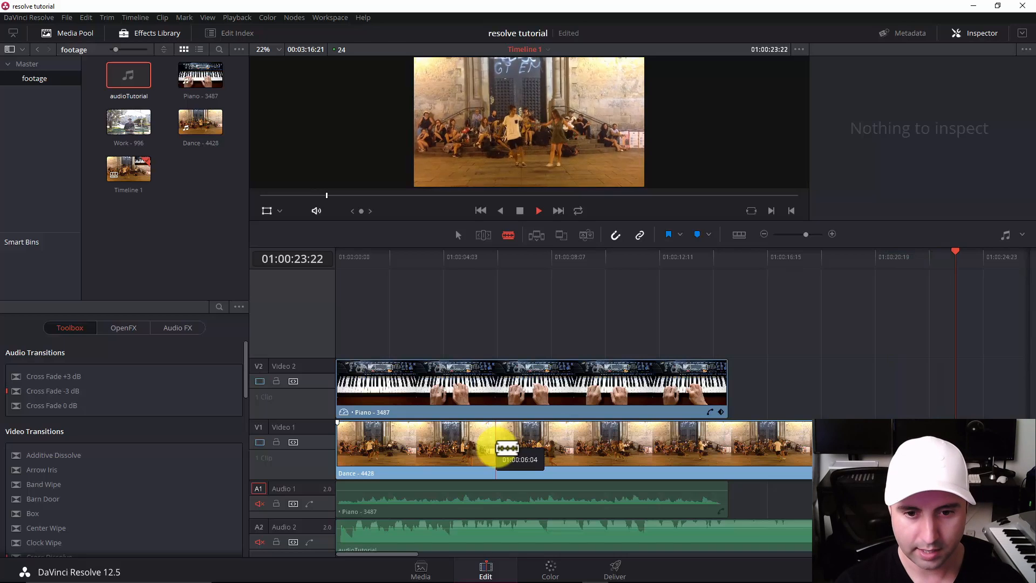
key(ctrl+minus)
key(ctrl+minus)
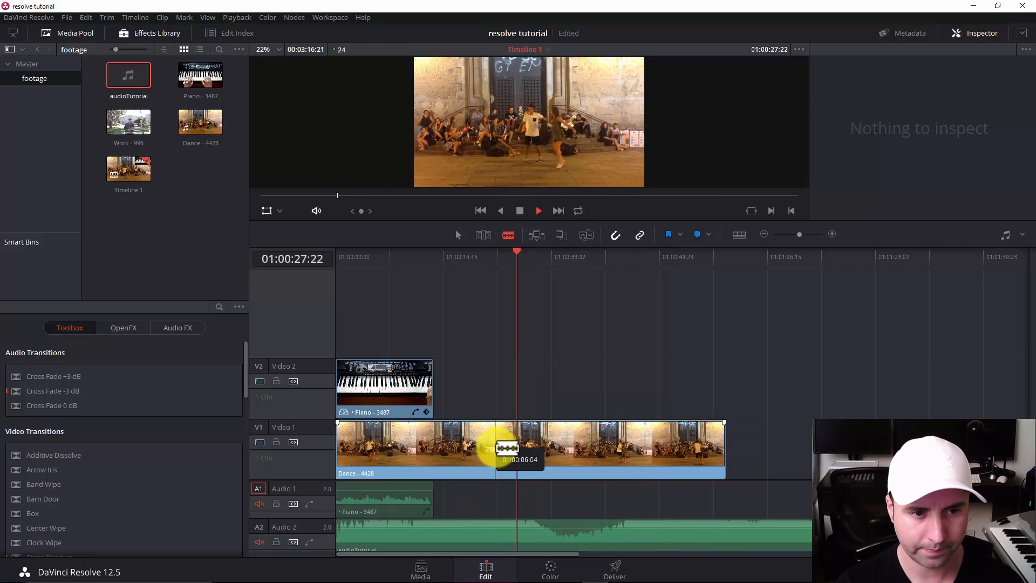
key(ctrl+equal)
key(ctrl+minus)
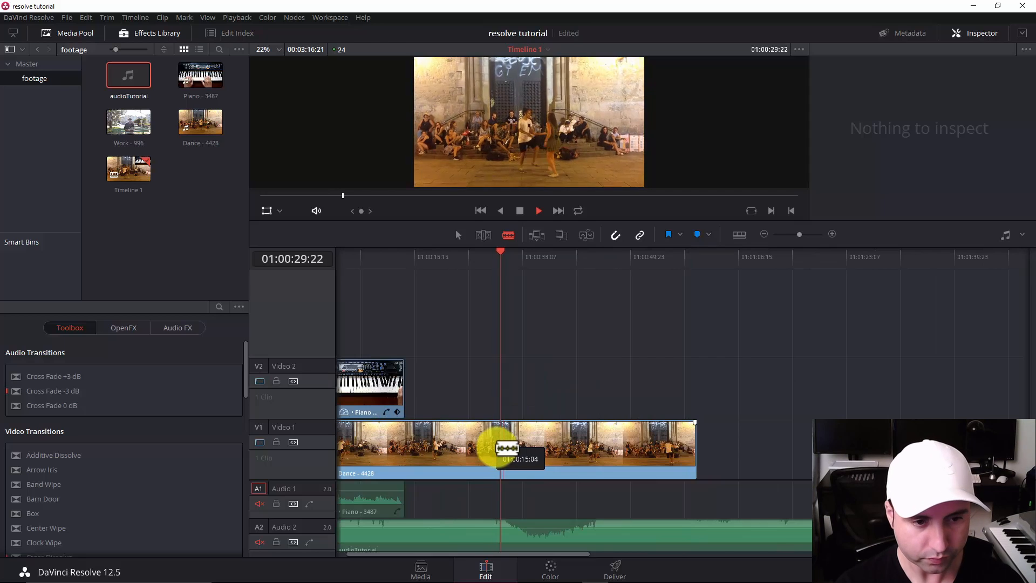
key(ctrl+equal)
key(space)
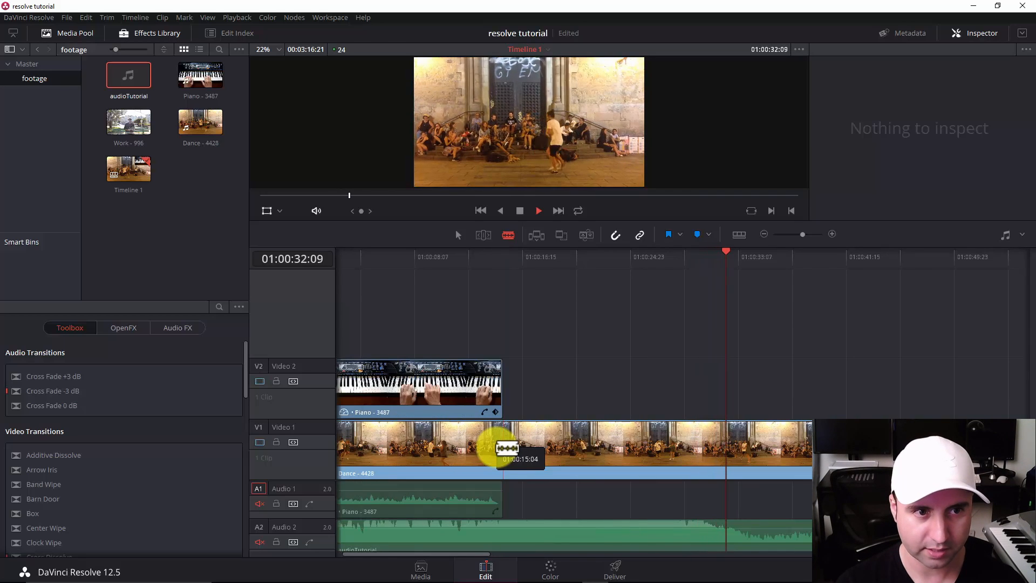
Play through the Dance - 4428 clip from about 21 seconds, marking an In point at 01:00:24:08 and an Out point at 01:00:27:21.
click(611, 260)
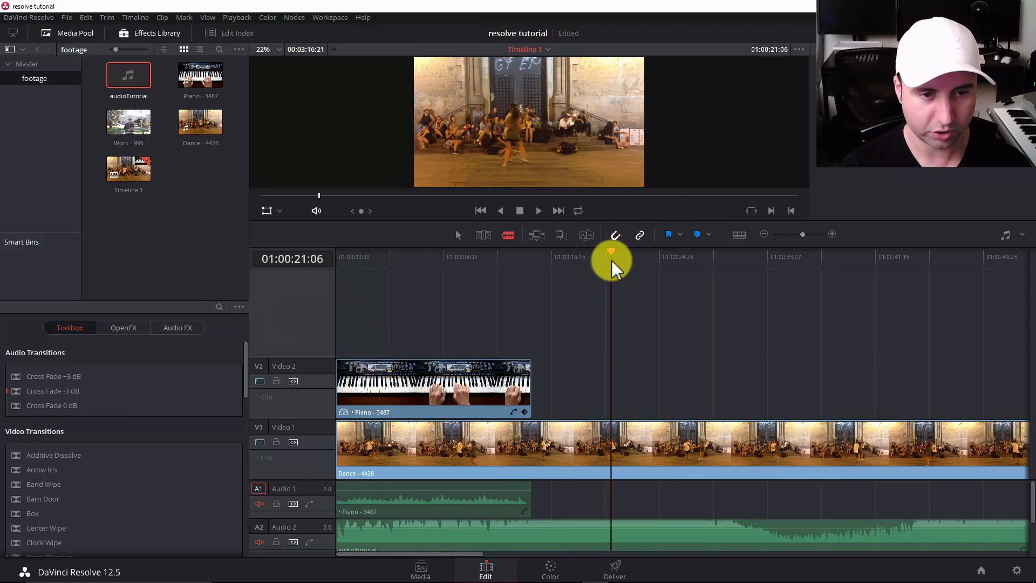
key(space)
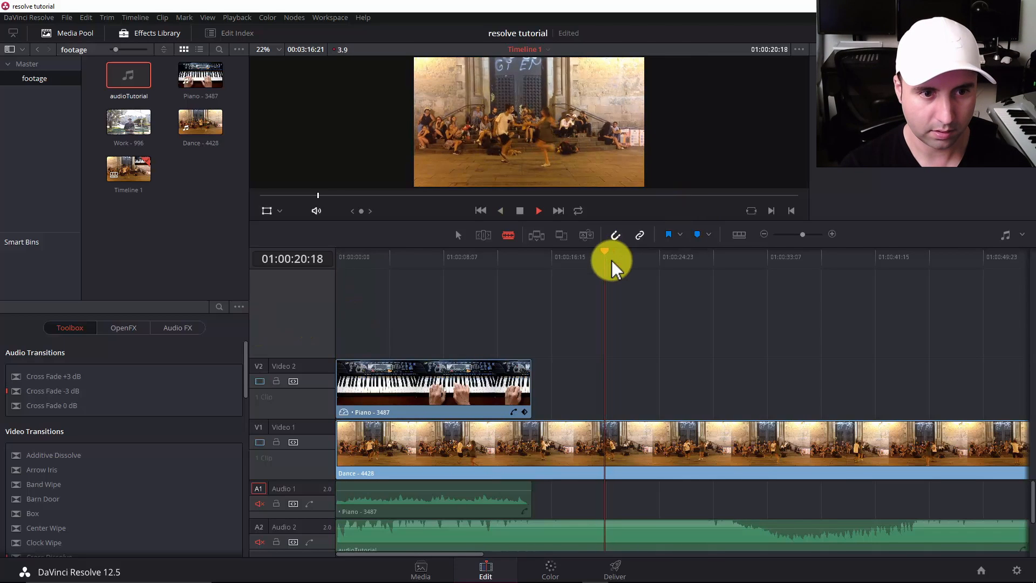
key(space)
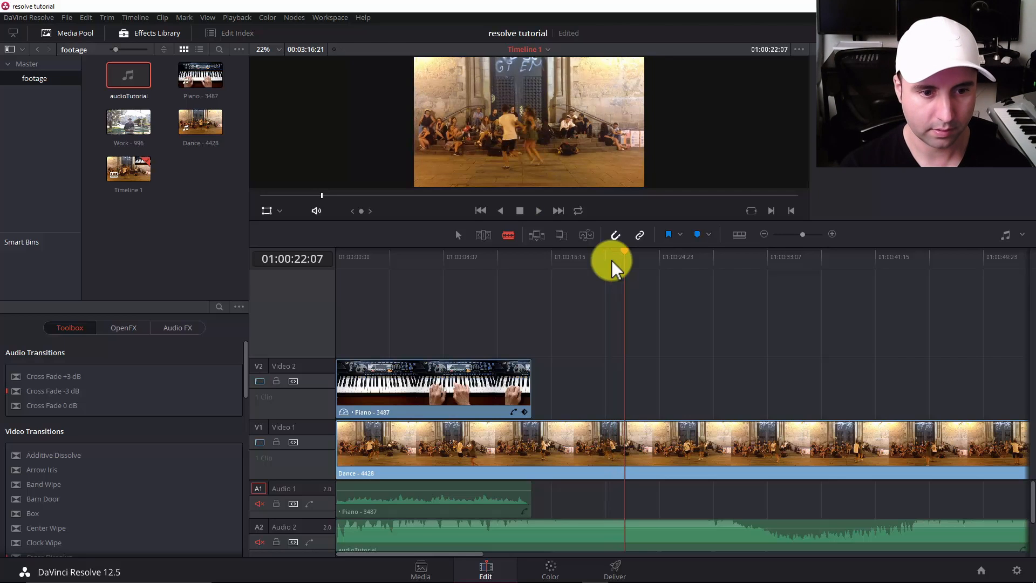
key(space)
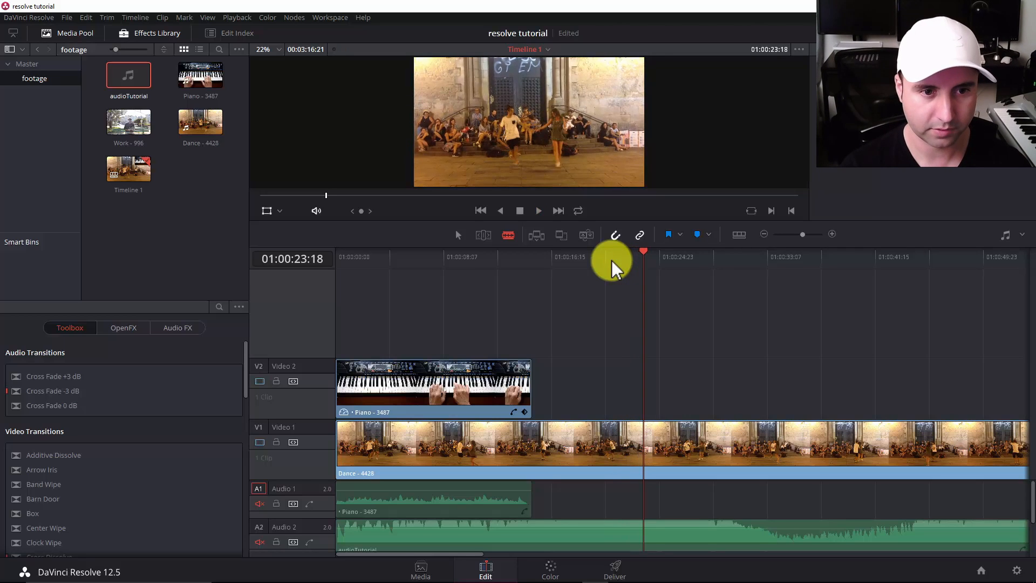
key(space)
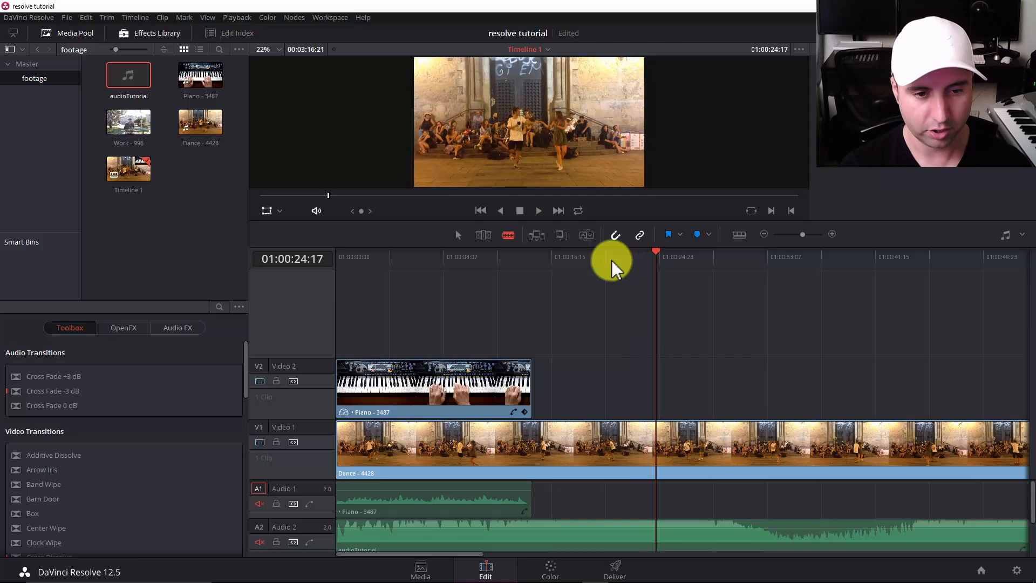
key(j)
key(k)
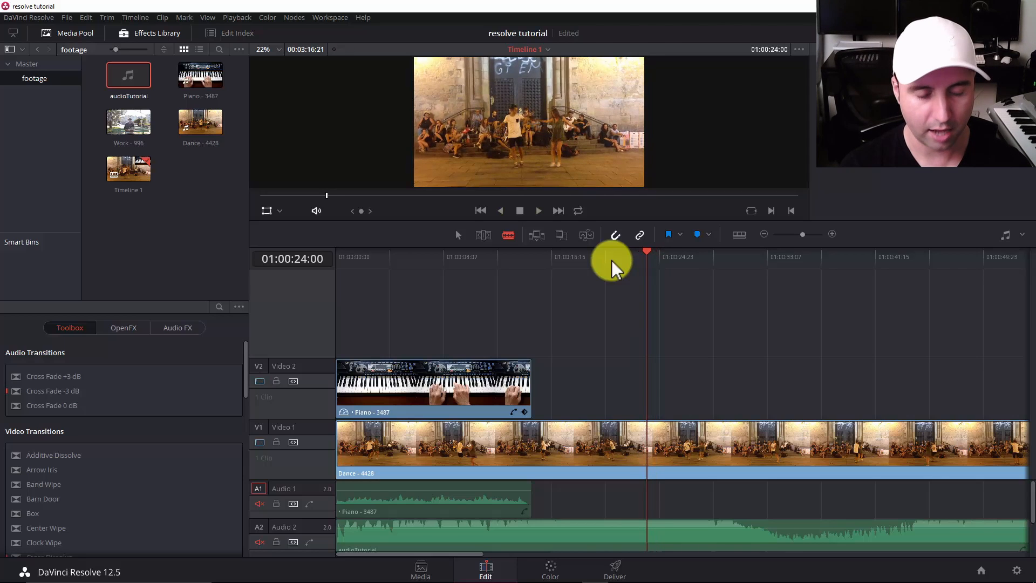
key(l)
key(k)
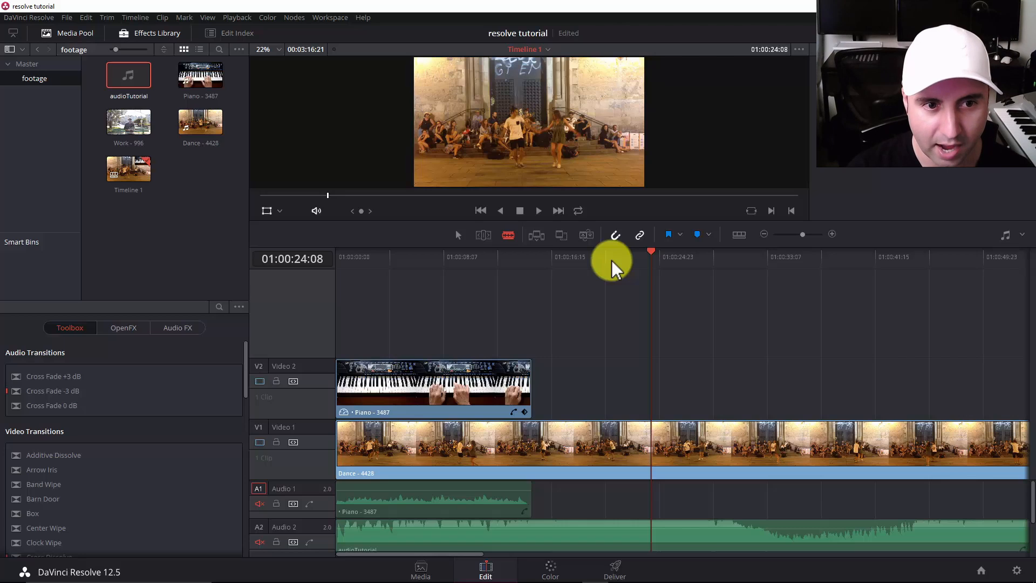
key(i)
key(space)
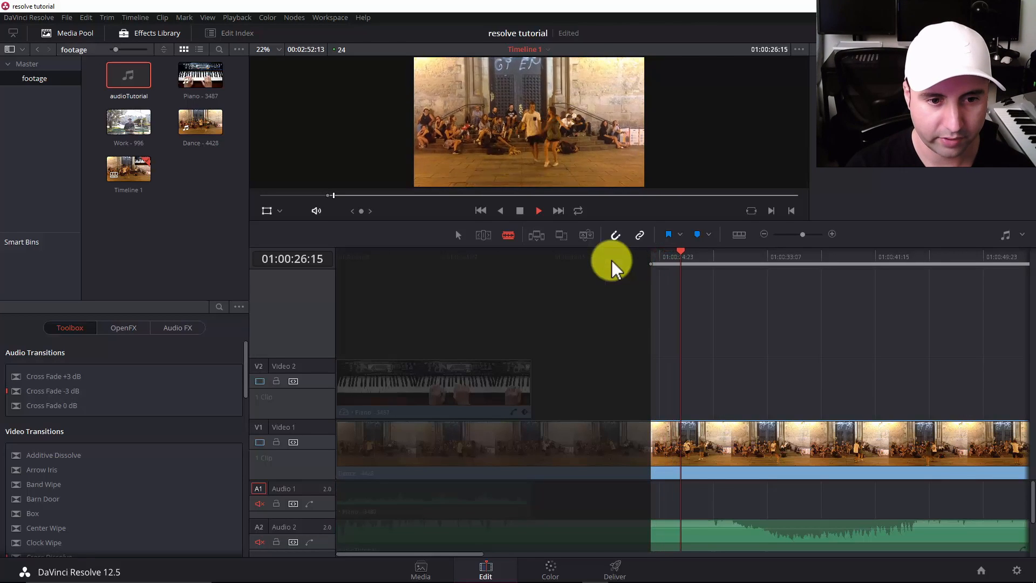
key(space)
key(o)
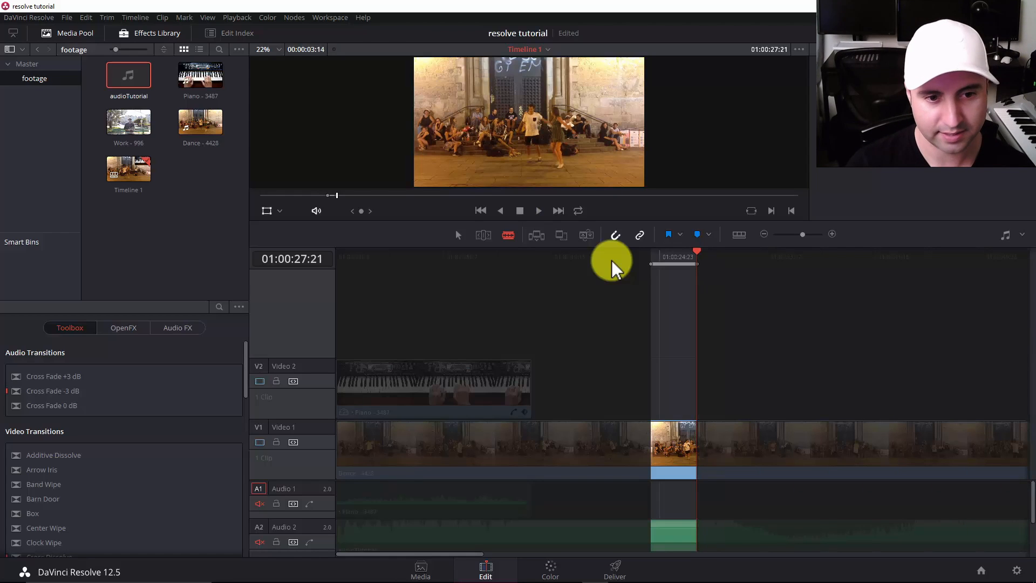
Delete the marked section and shift the remaining Dance - 4428 clip with its music earlier to close the gap.
key(BackSpace)
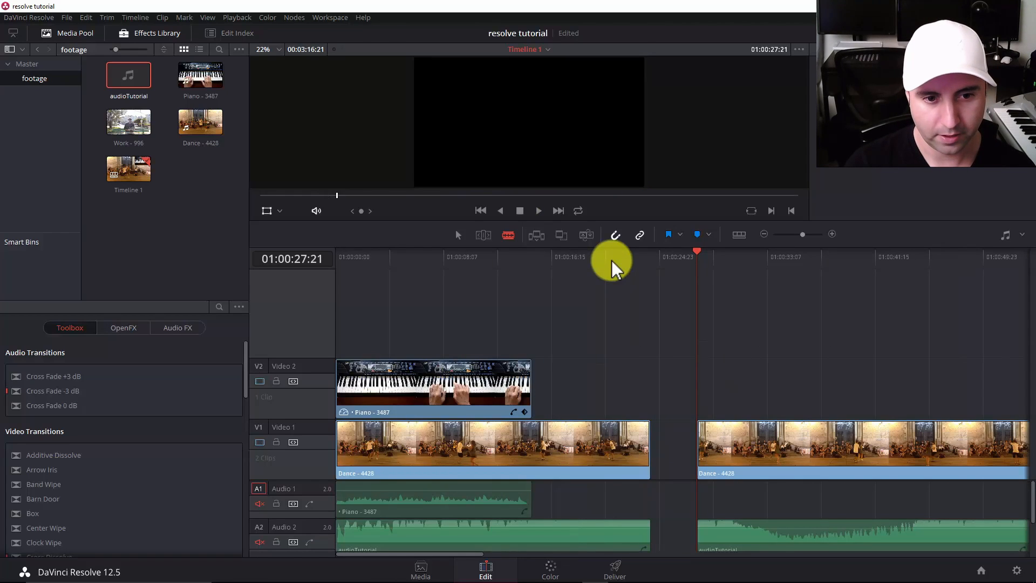
key(a)
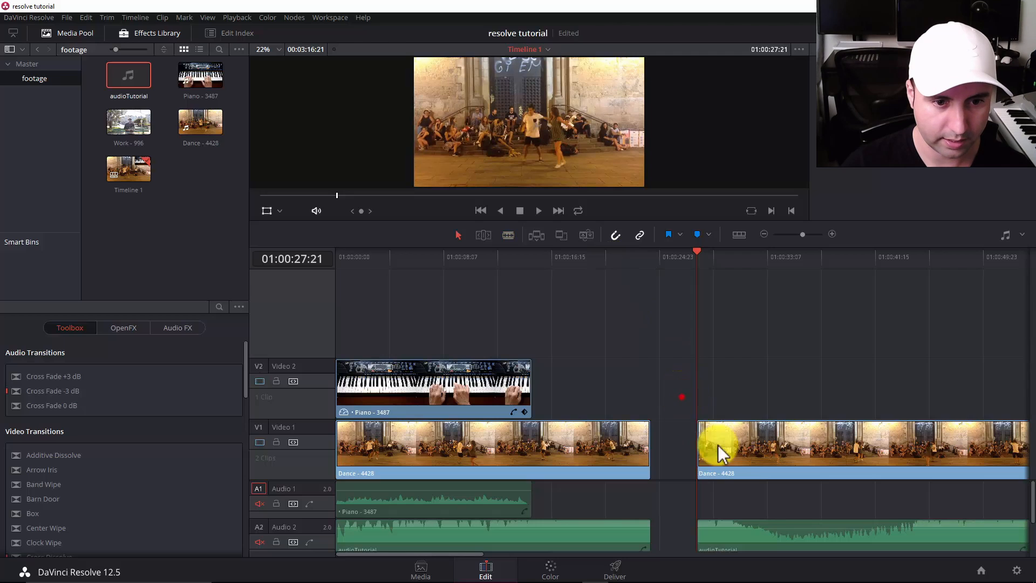
drag(722, 453, 674, 439)
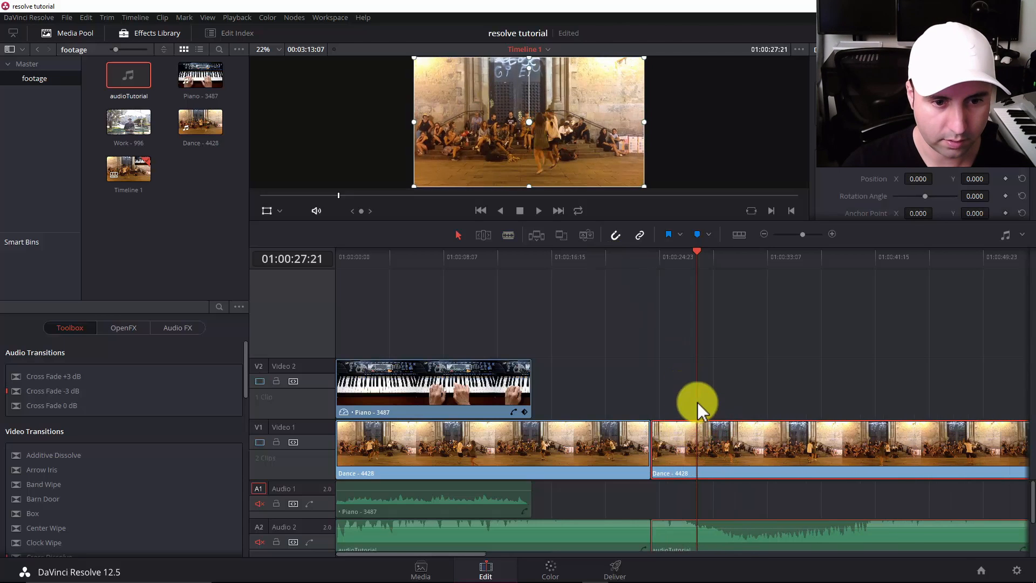
Undo the manual gap closing and deletion, and ripple delete the marked section of the Dance - 4428 clip instead.
key(ctrl+z)
key(ctrl+z)
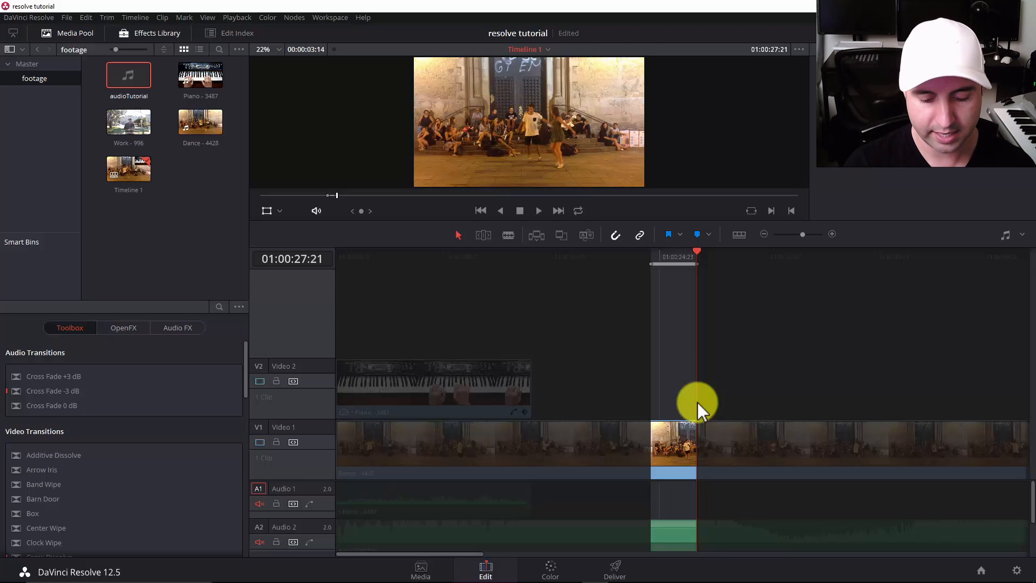
key(ctrl+z)
Mark an In point at about 01:00:34:16 and an Out point at 01:00:42:09 during playback, and ripple delete that section.
key(space)
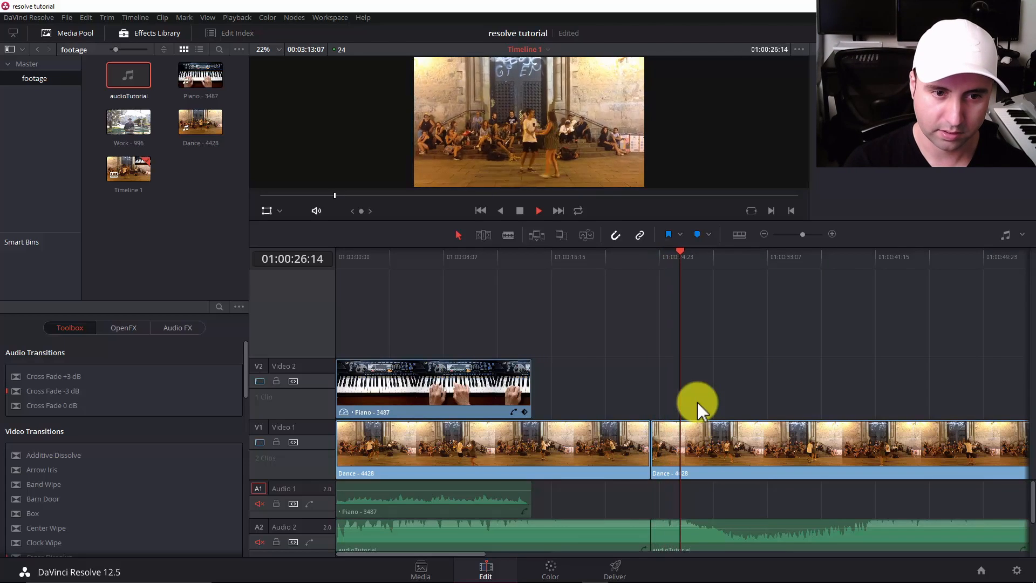
key(i)
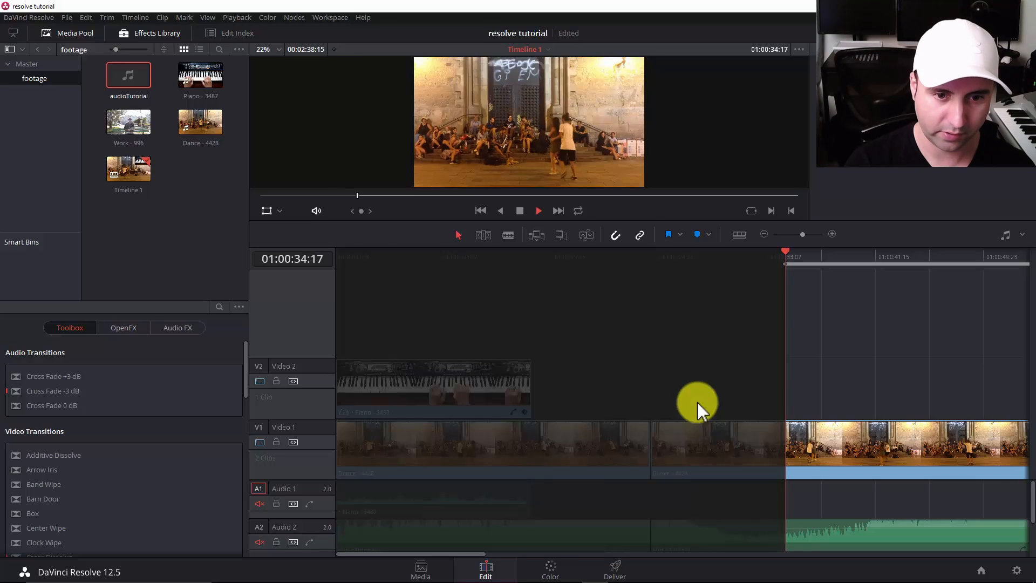
key(shift+Right)
key(shift+Right)
key(shift+Right)
key(shift+Right)
key(shift+Right)
key(shift+Right)
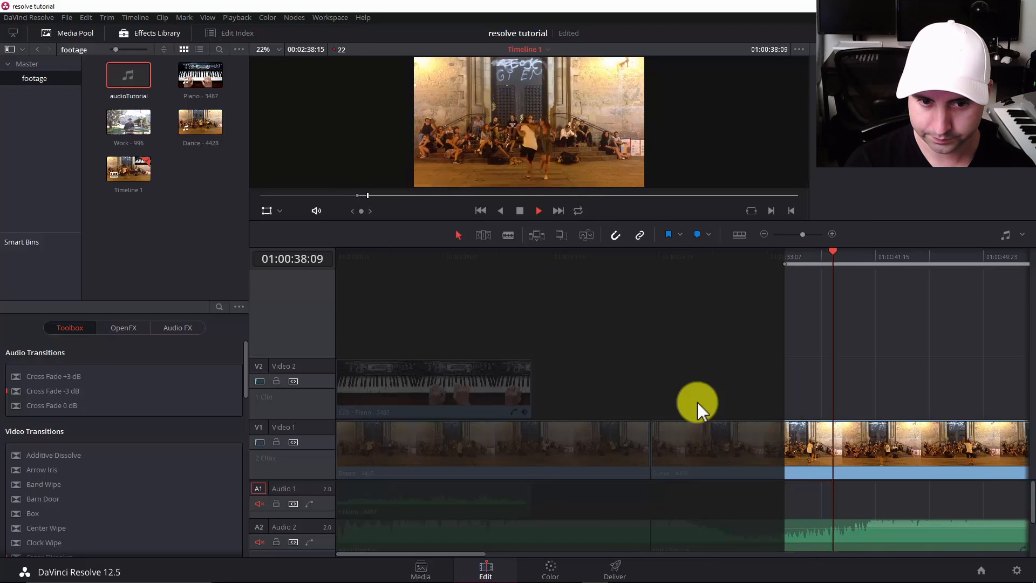
key(o)
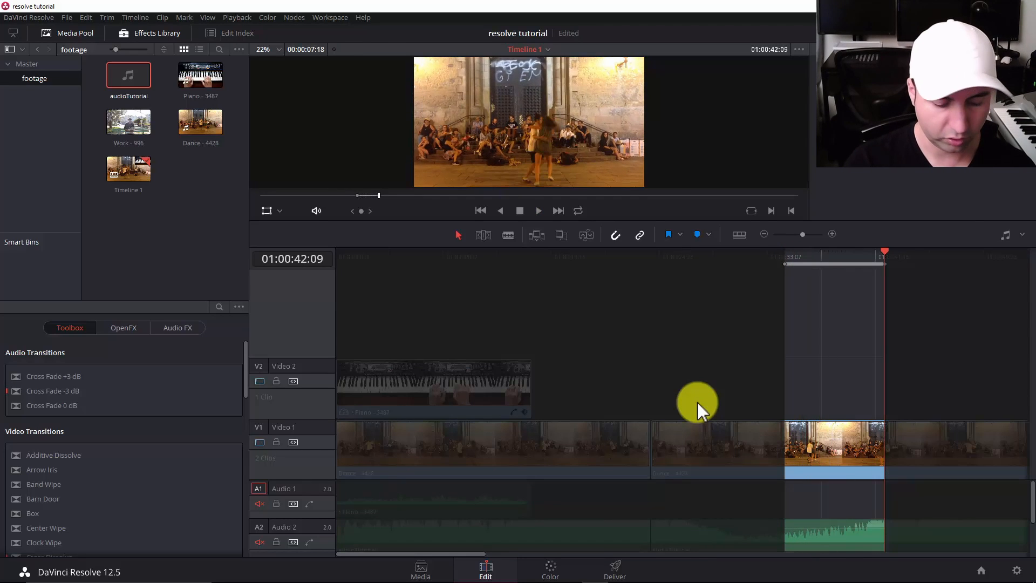
key(BackSpace)
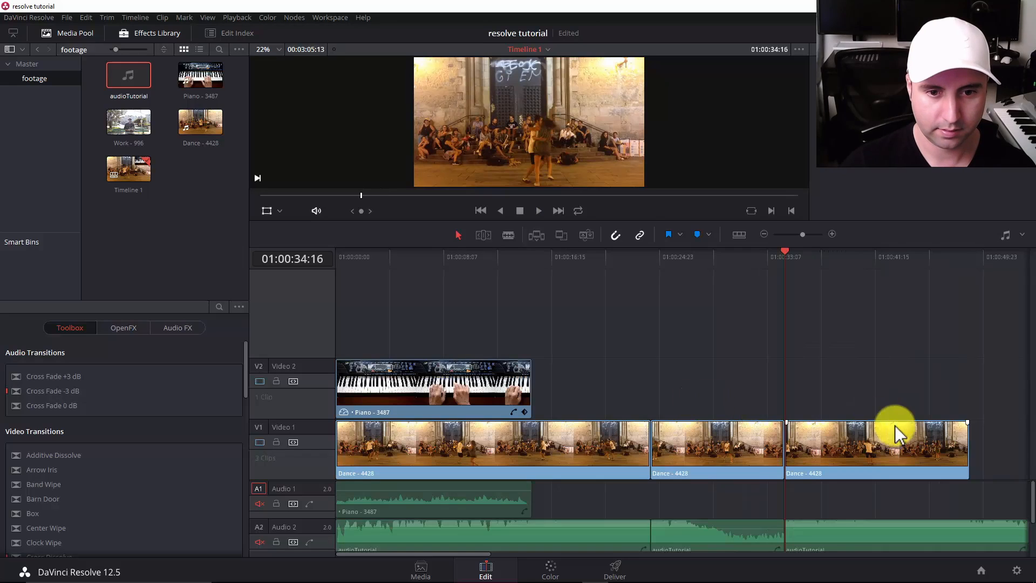
Mark an In point at 01:00:40:20 and an Out point at 01:00:41:17 in the last Dance clip, and ripple delete that section.
key(space)
click(865, 262)
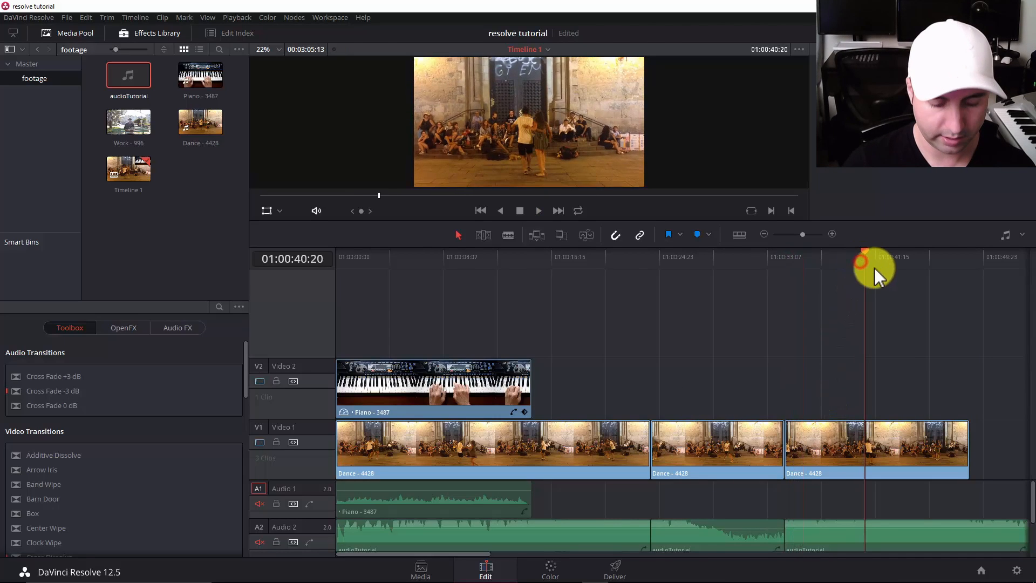
key(i)
key(space)
key(space)
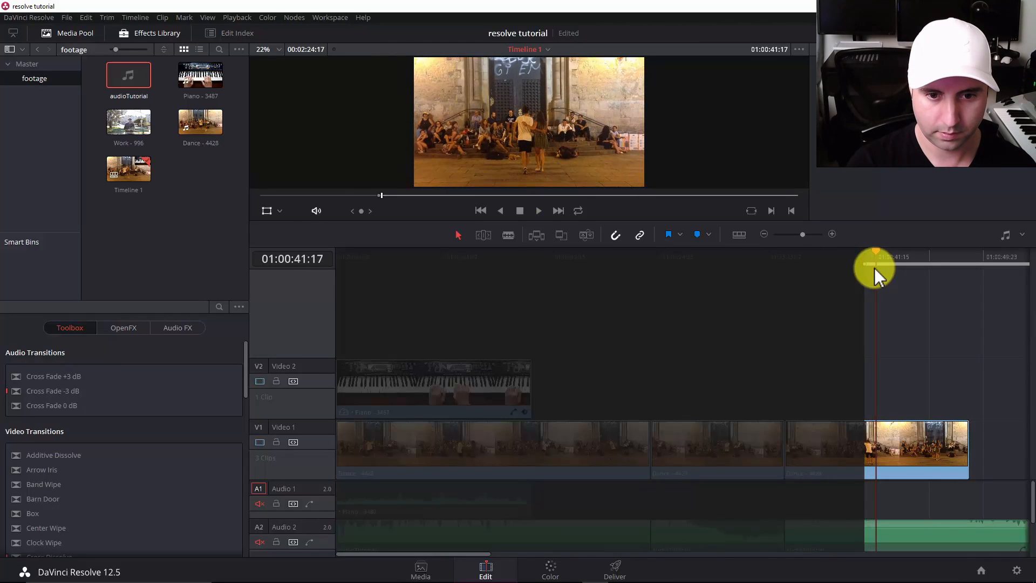
key(o)
key(BackSpace)
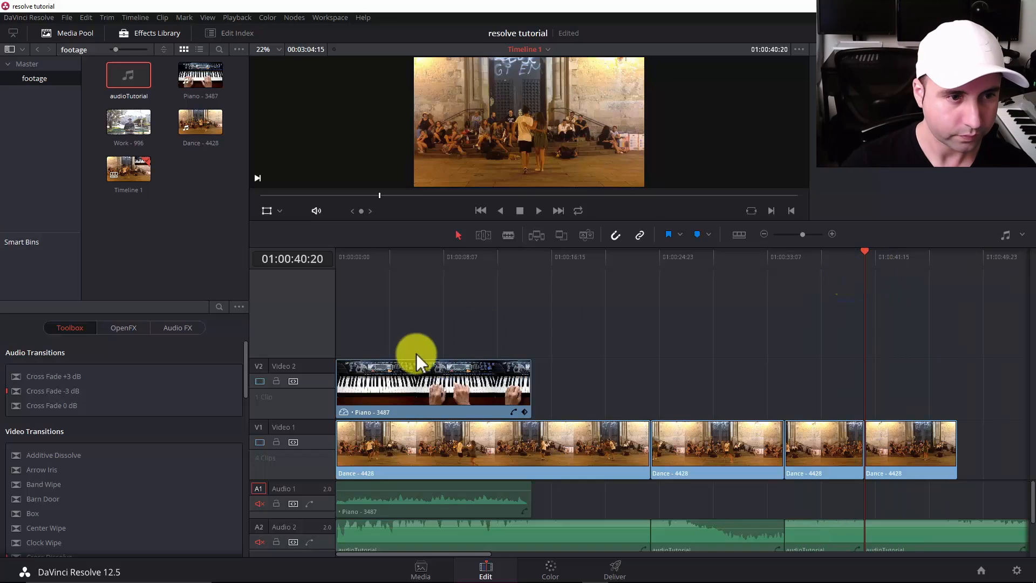
Play the timeline from the start, marking an In point at 01:00:02:20 and an Out point at 01:00:06:13 across the piano and dance clips.
click(399, 258)
key(Home)
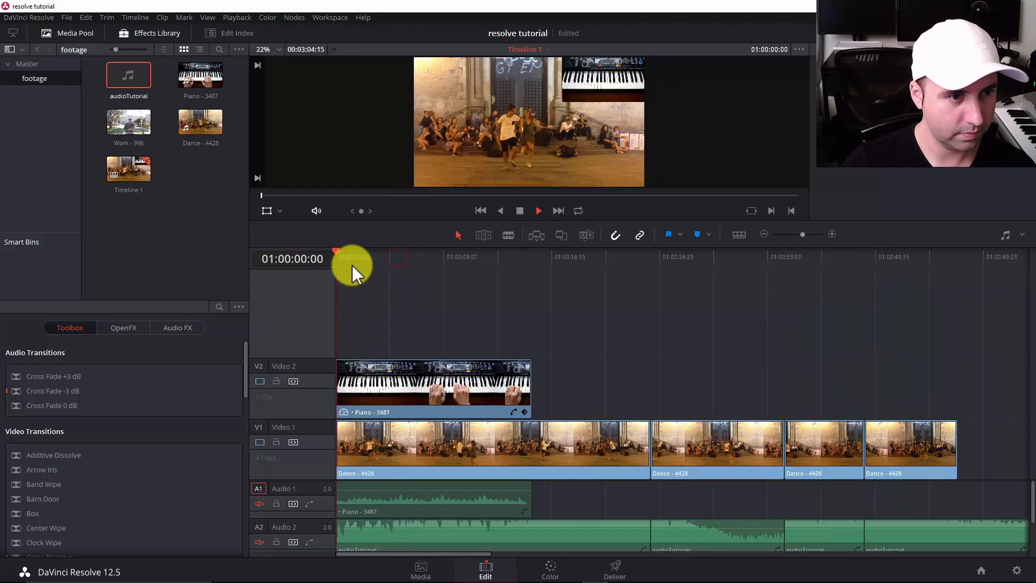
key(space)
key(space)
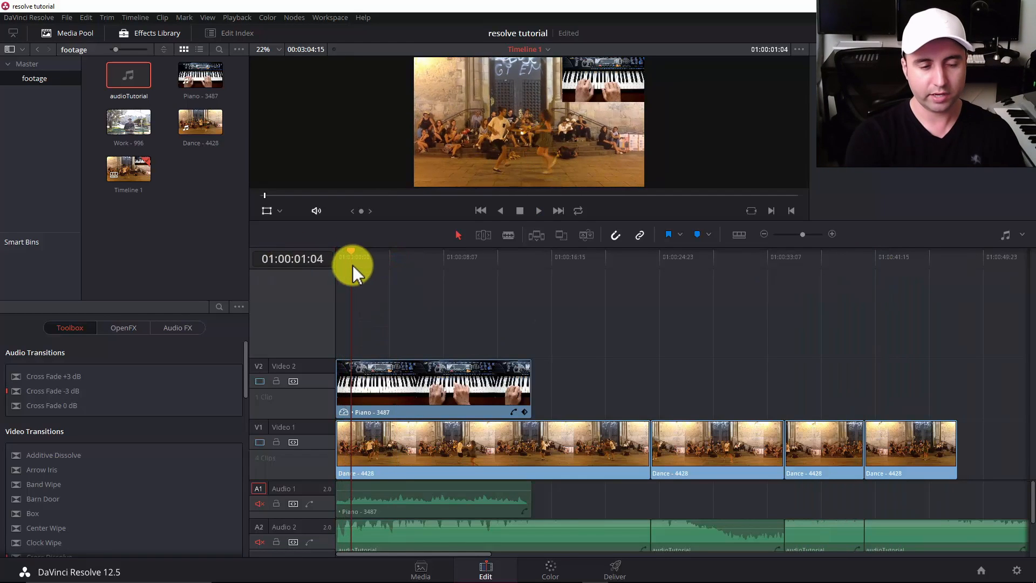
key(space)
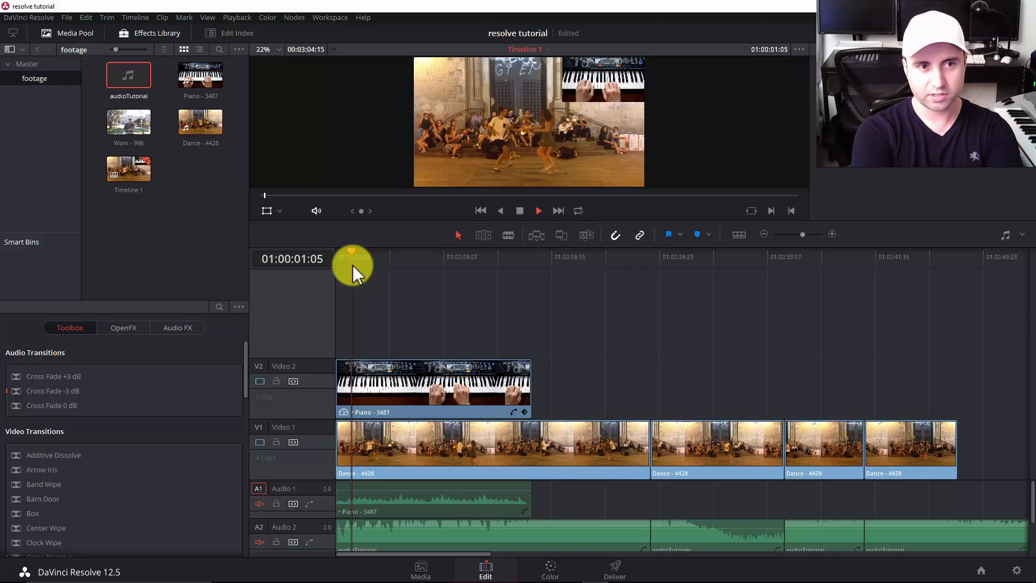
key(space)
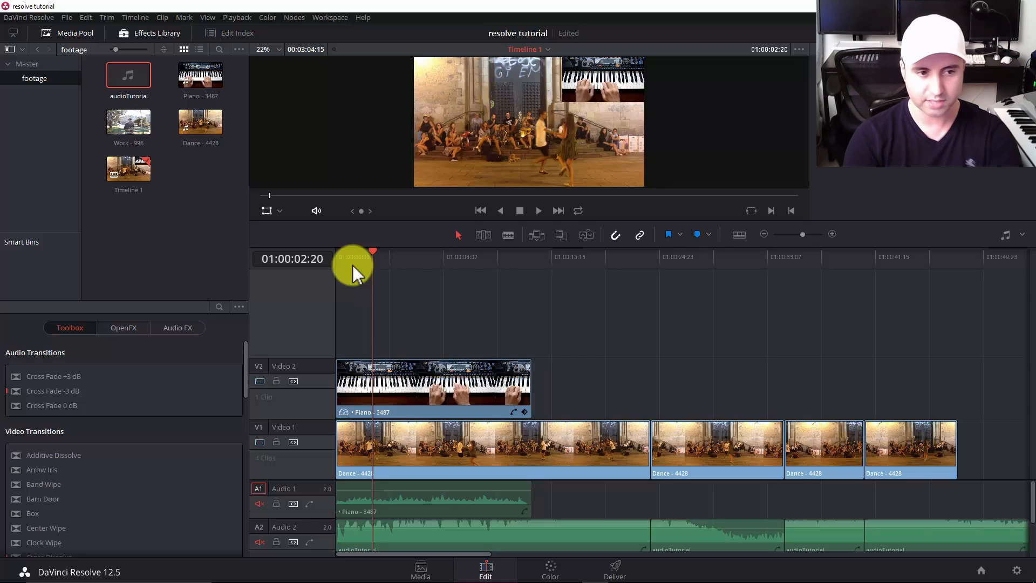
key(i)
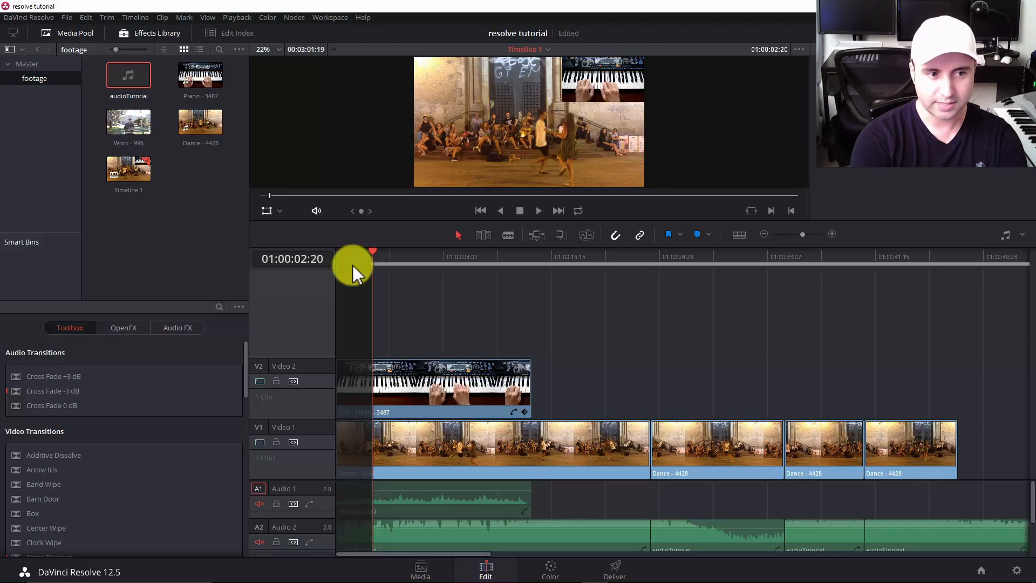
key(space)
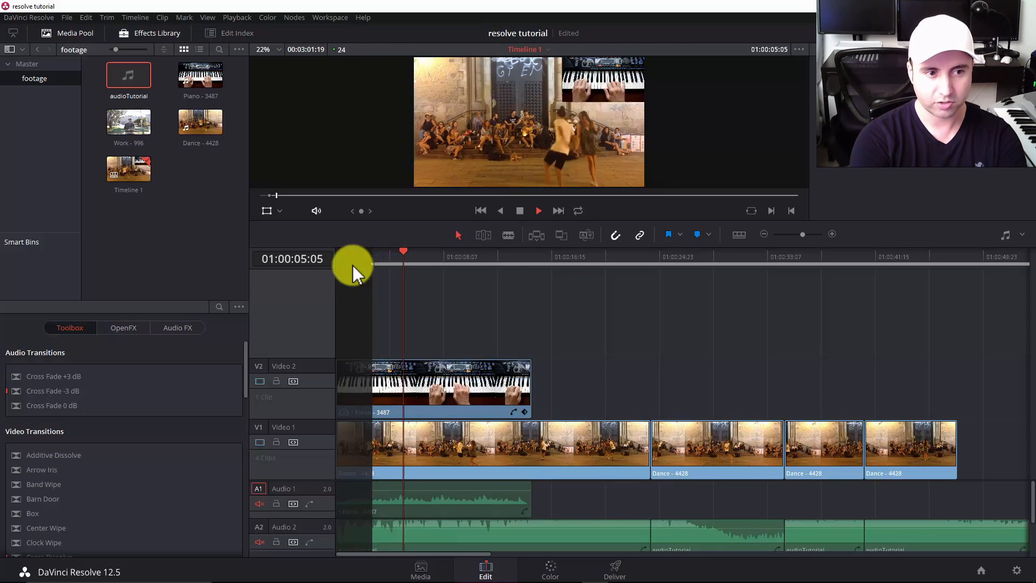
key(space)
key(o)
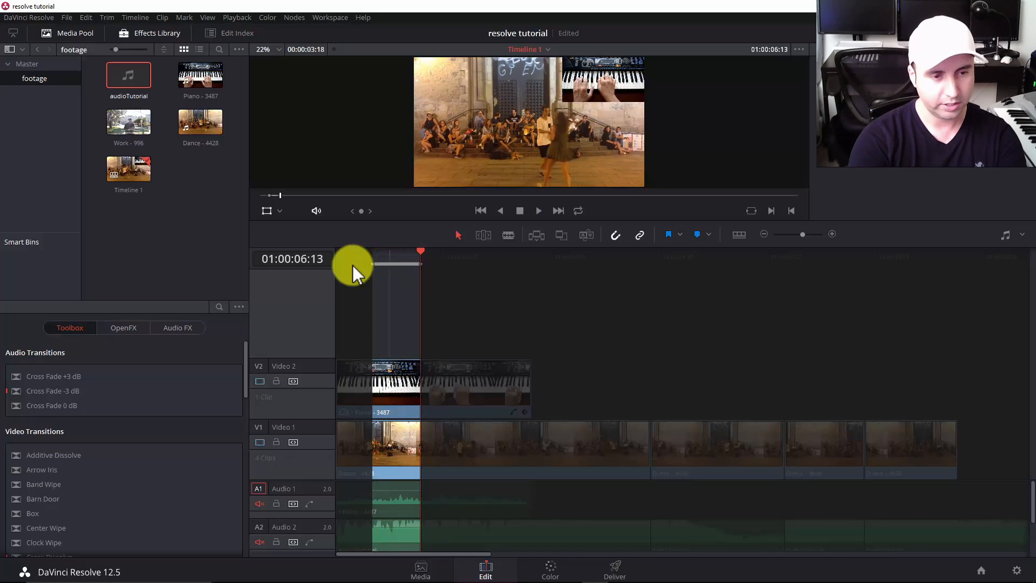
Try deleting the marked opening section with a gap left behind, undo it, and ripple delete the section instead.
key(BackSpace)
key(ctrl+z)
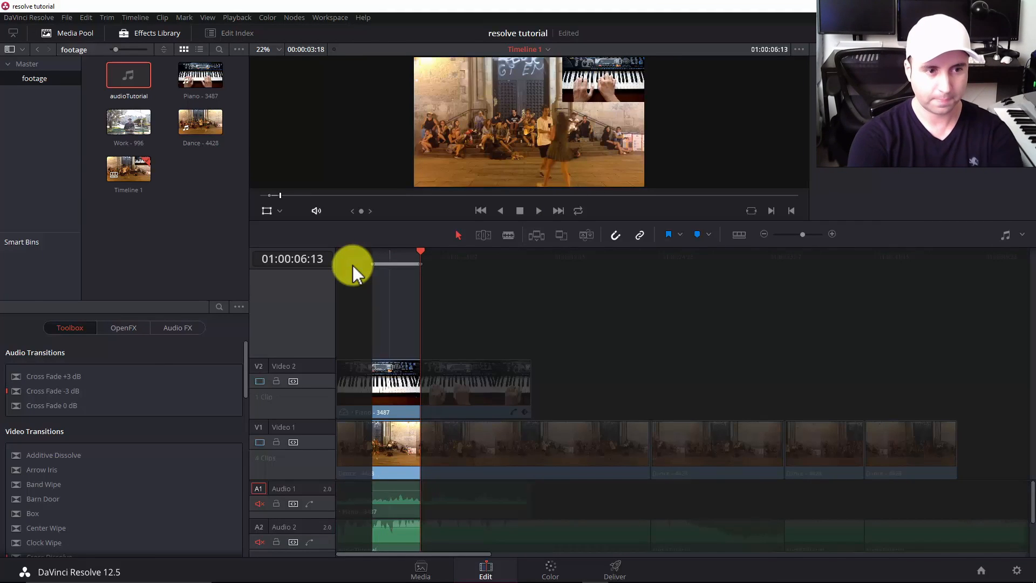
key(Delete)
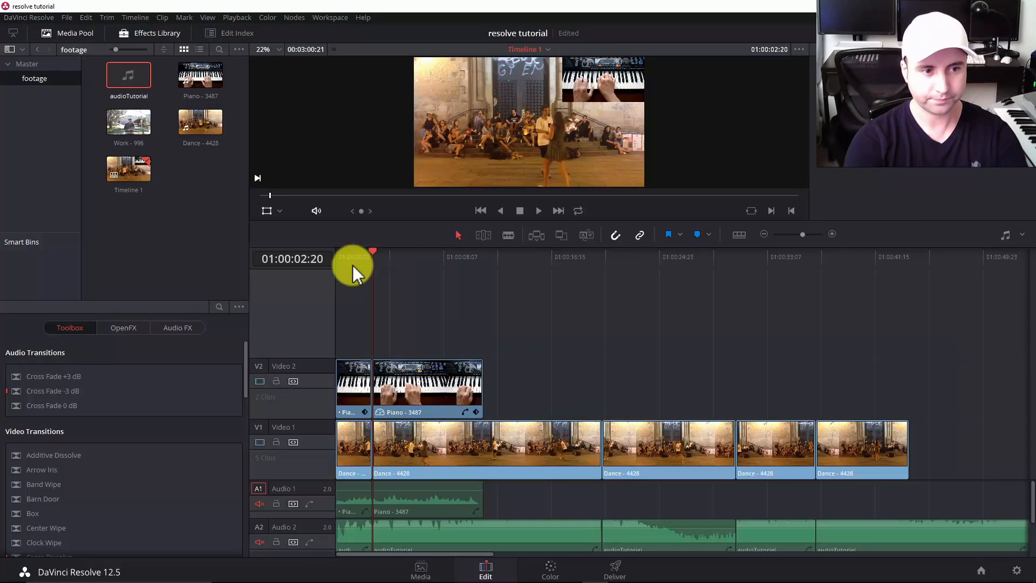
Play briefly past the first cut and delete all audioTutorial music segments following it on the Audio 2 track.
key(space)
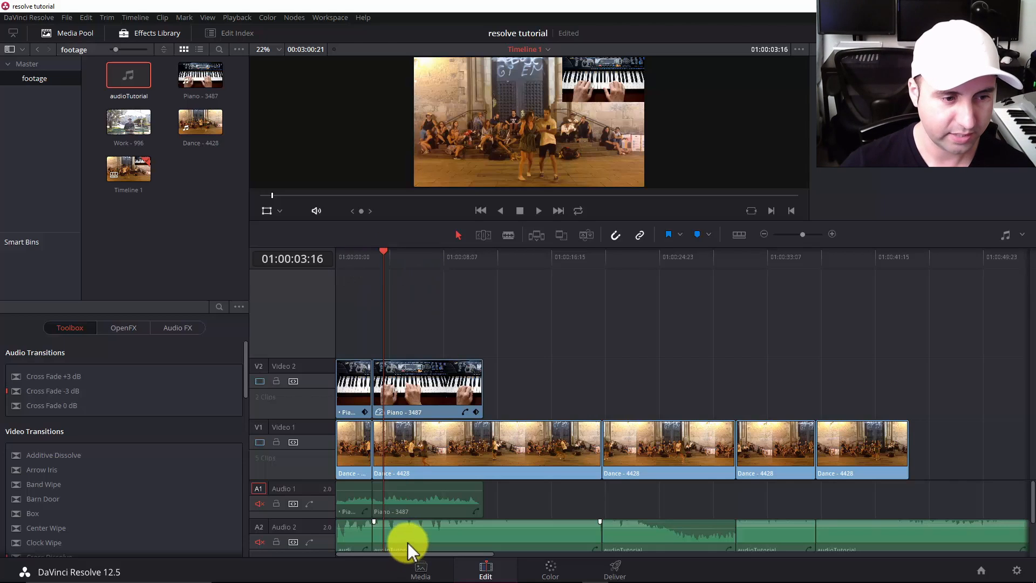
scroll(407, 542, down, 1)
scroll(407, 538, up, 1)
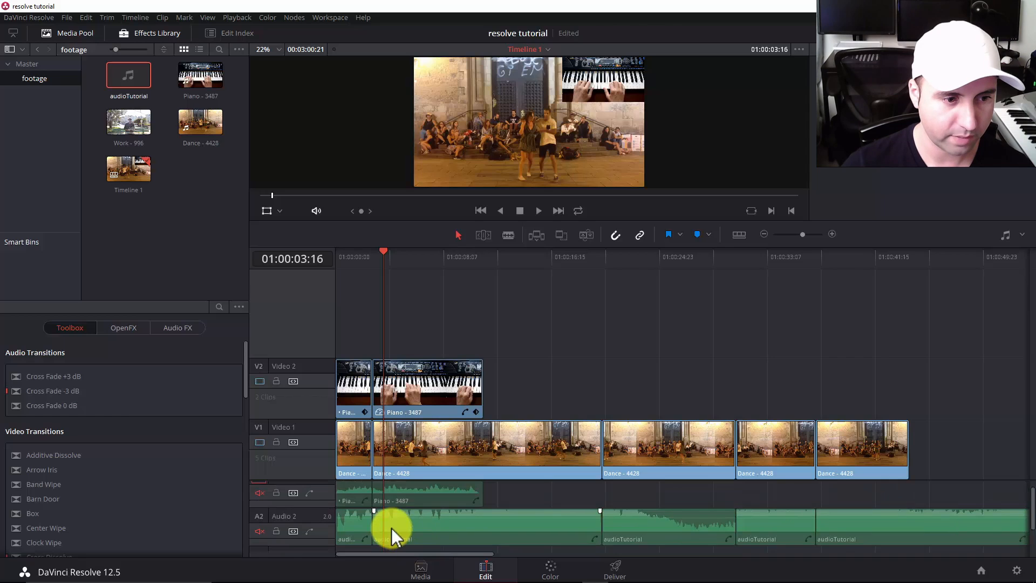
scroll(390, 530, down, 1)
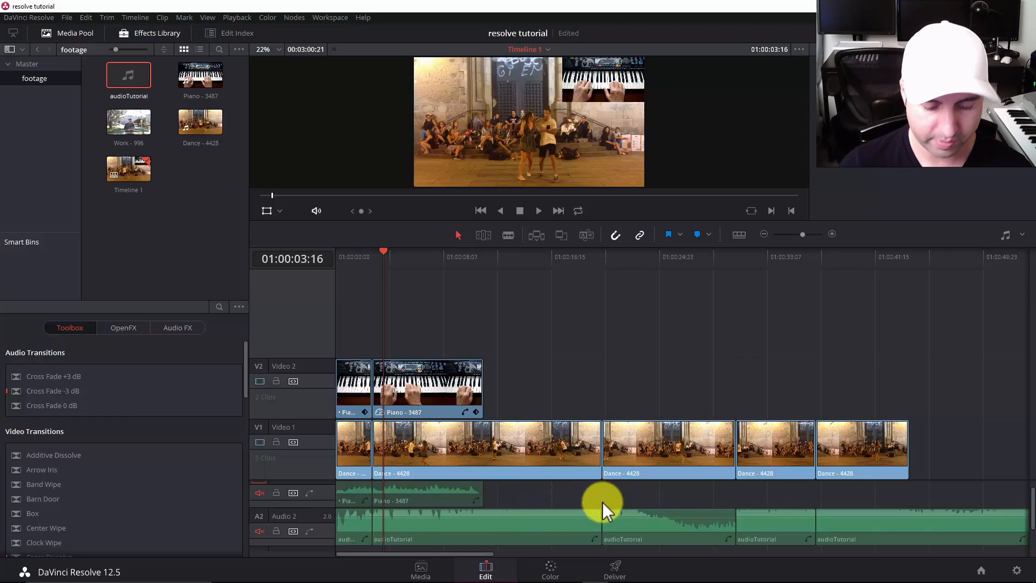
key(ctrl+minus)
key(ctrl+minus)
drag(596, 497, 387, 545)
key(Delete)
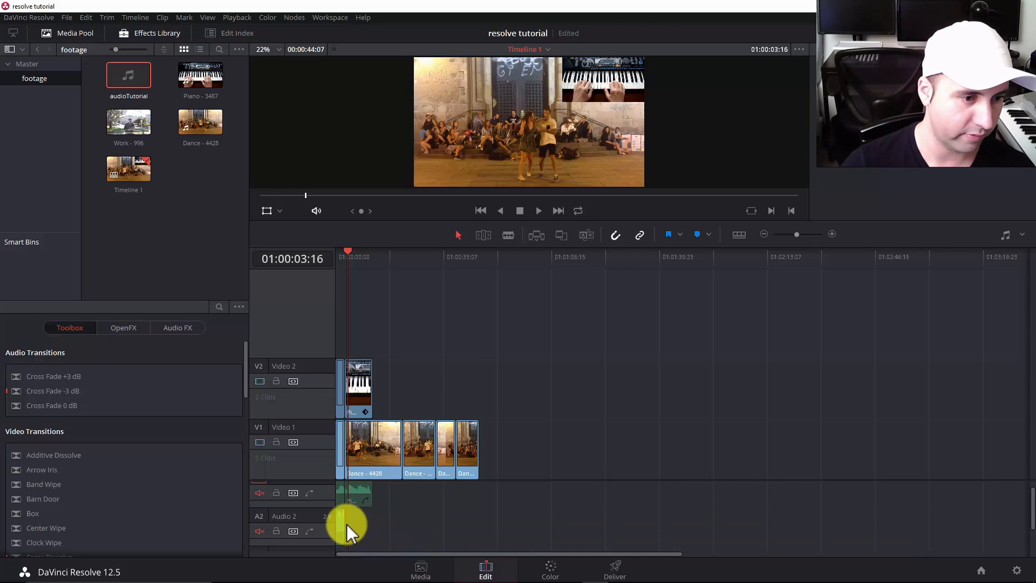
Move the playhead back to the first cut at 01:00:02:20, with the timeline magnified.
key(ctrl+equal)
key(ctrl+equal)
key(ctrl+equal)
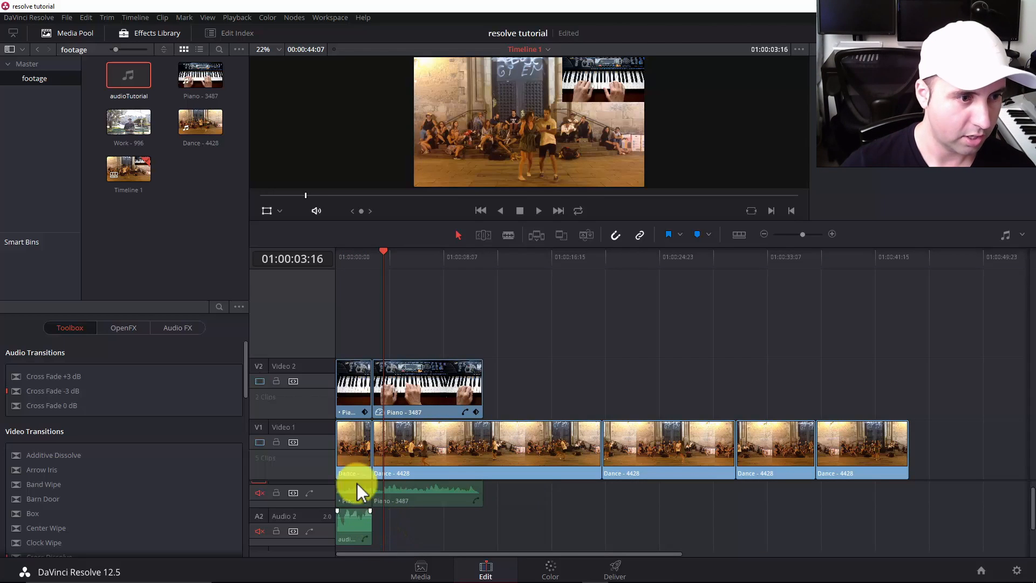
key(Up)
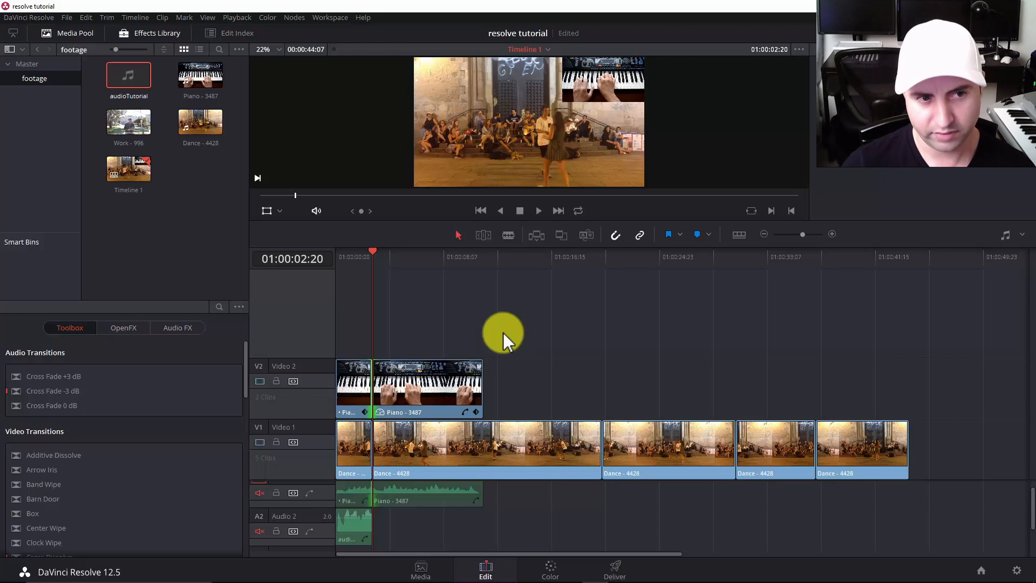
Switch between the Blade and selection modes and place the playhead at 01:00:22:01 in the third Dance - 4428 clip.
key(b)
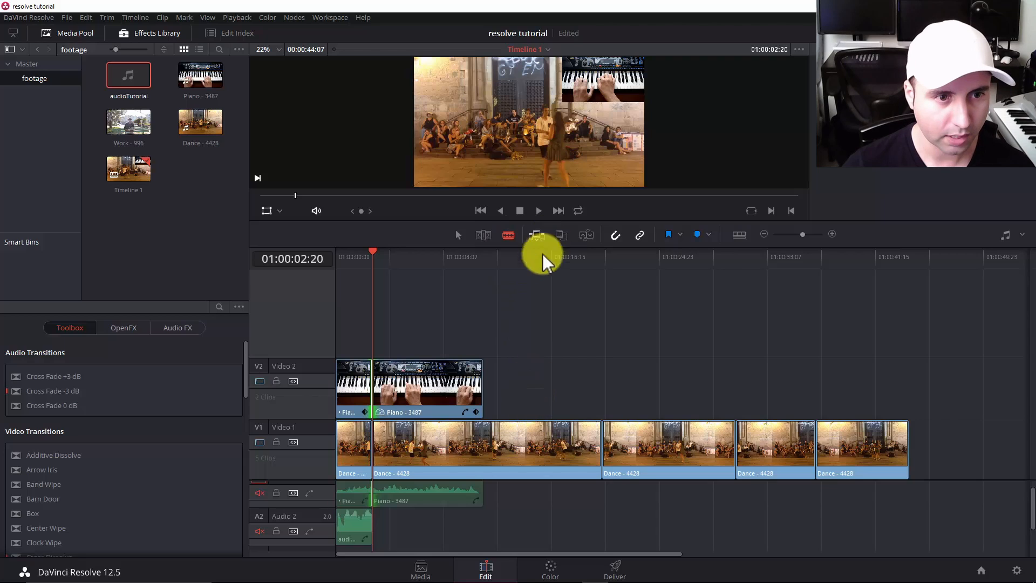
key(a)
key(b)
key(a)
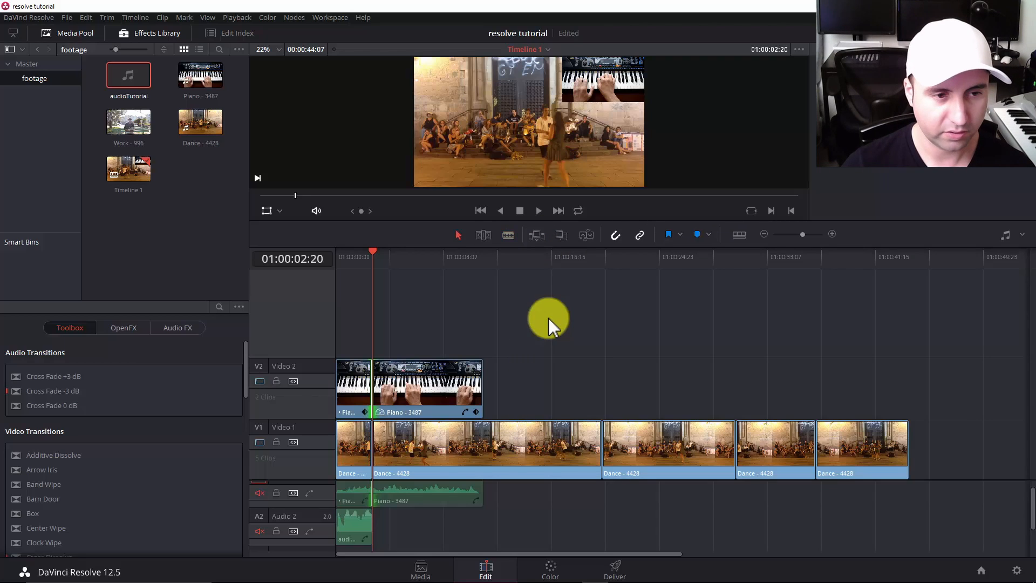
key(b)
drag(603, 253, 622, 256)
Try splitting the third Dance - 4428 clip at 01:00:22:01 and several points after it with the Blade, and undo the cuts.
key(b)
click(621, 444)
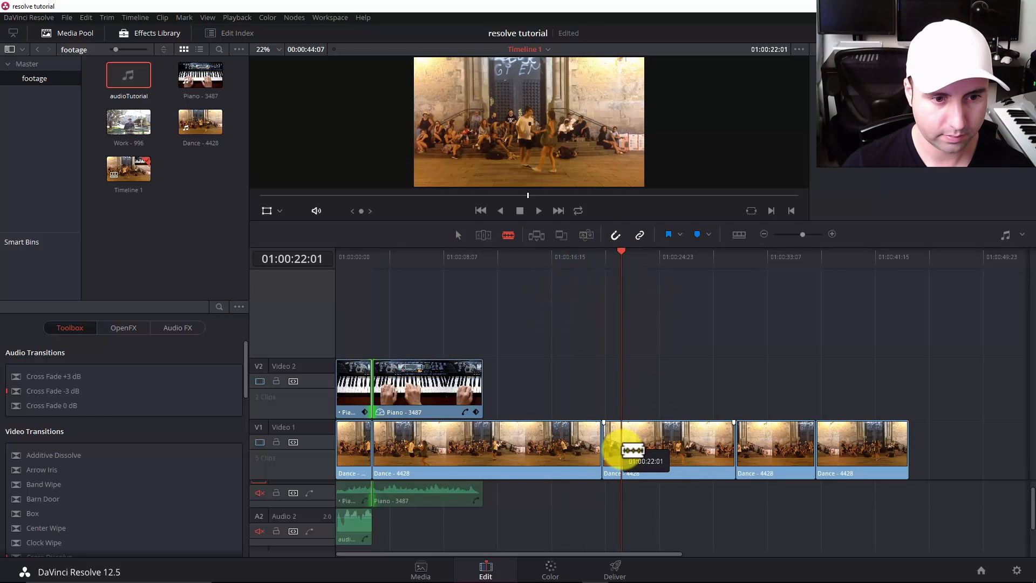
click(637, 444)
click(662, 444)
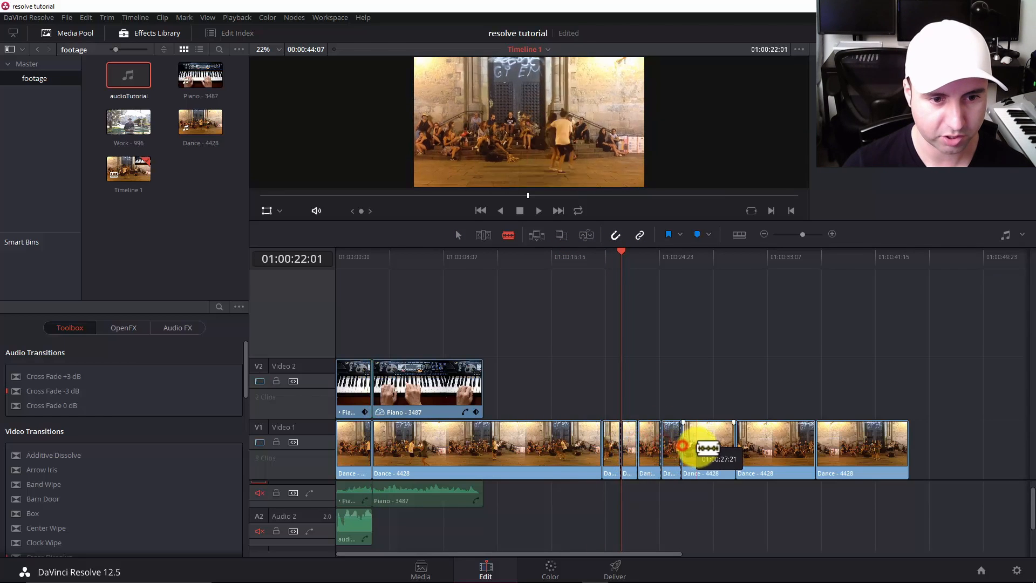
key(ctrl+z)
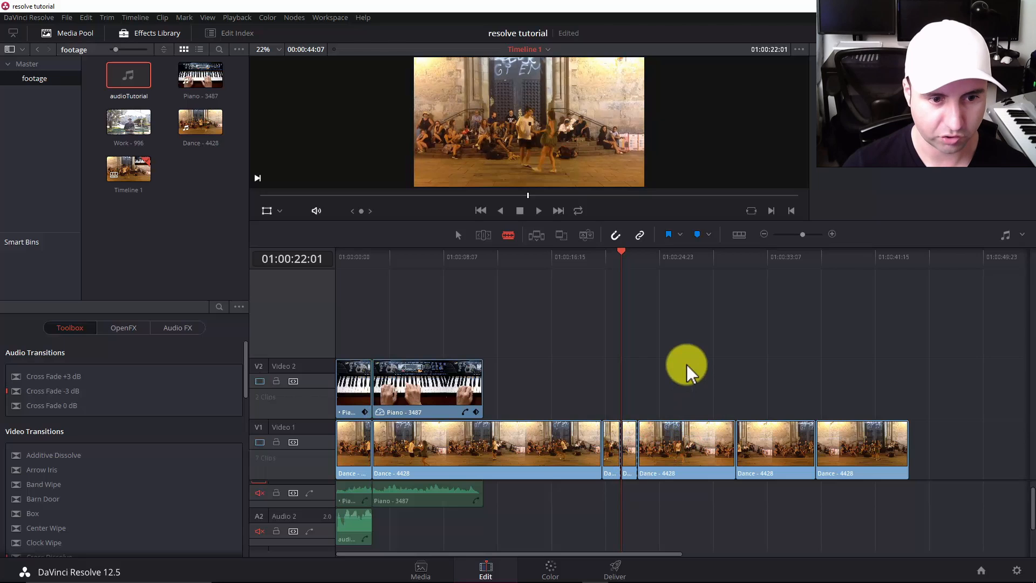
key(ctrl+z)
key(ctrl+z)
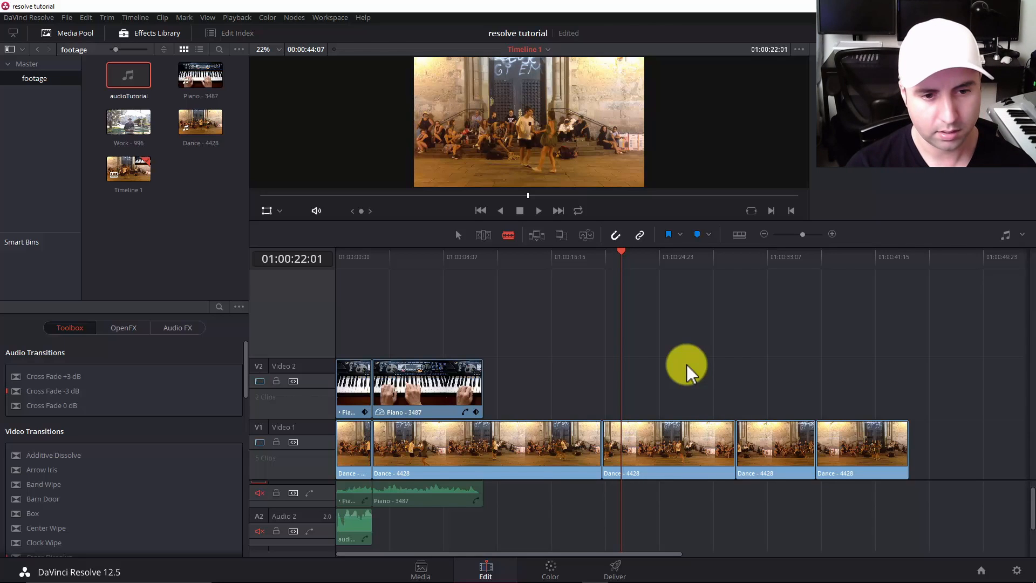
Mark an In point at 01:00:22:01 and an Out point at 01:00:22:21 while playing the third Dance - 4428 clip.
key(i)
key(space)
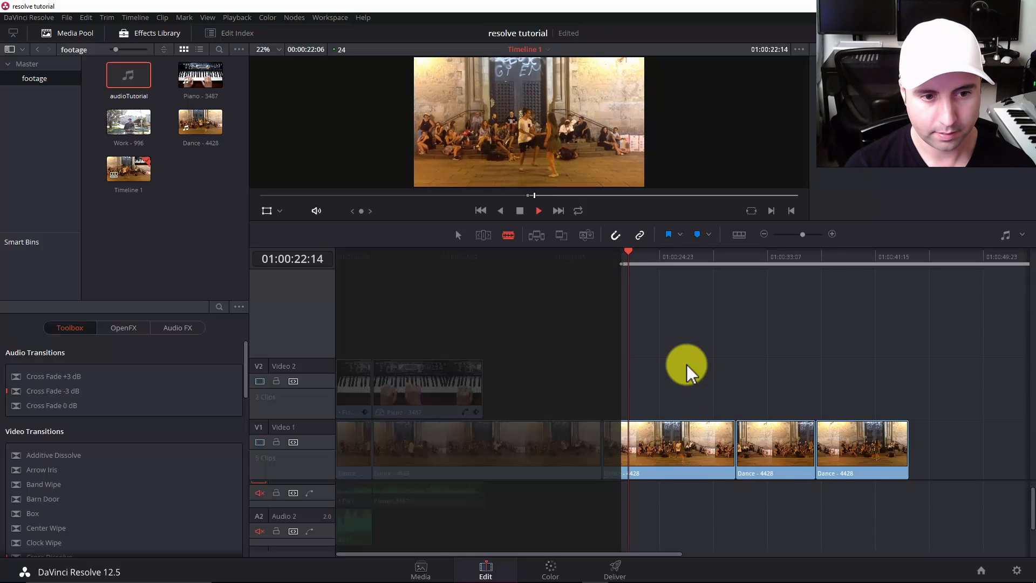
key(o)
key(space)
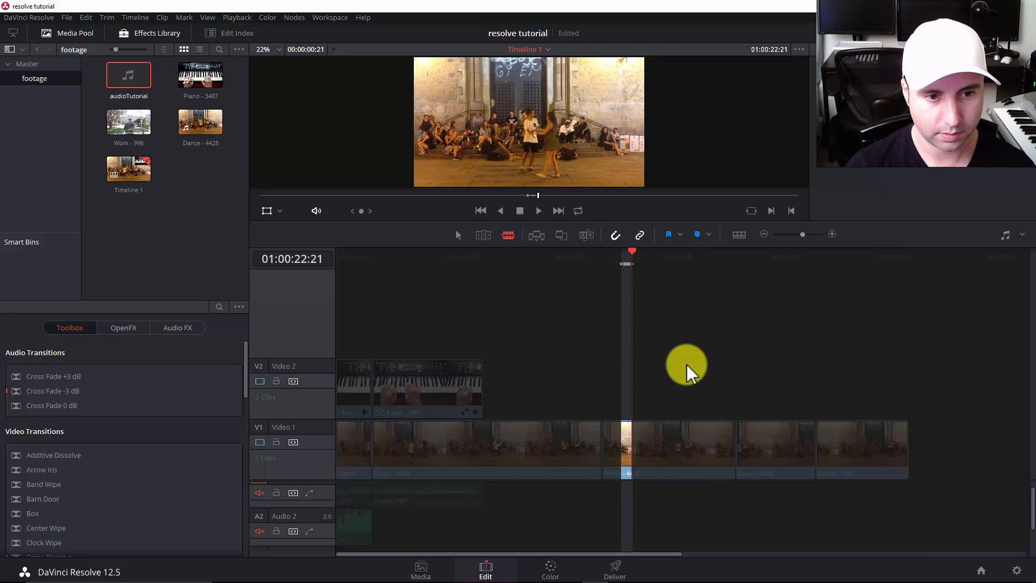
Try removing the marked section with a plain delete and with a ripple delete, undoing each one.
key(BackSpace)
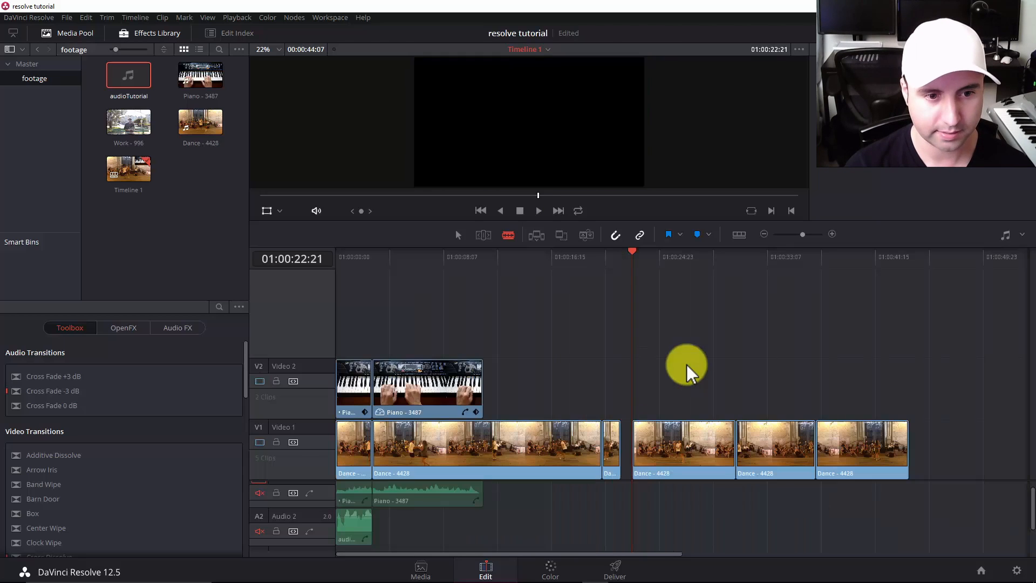
key(ctrl+z)
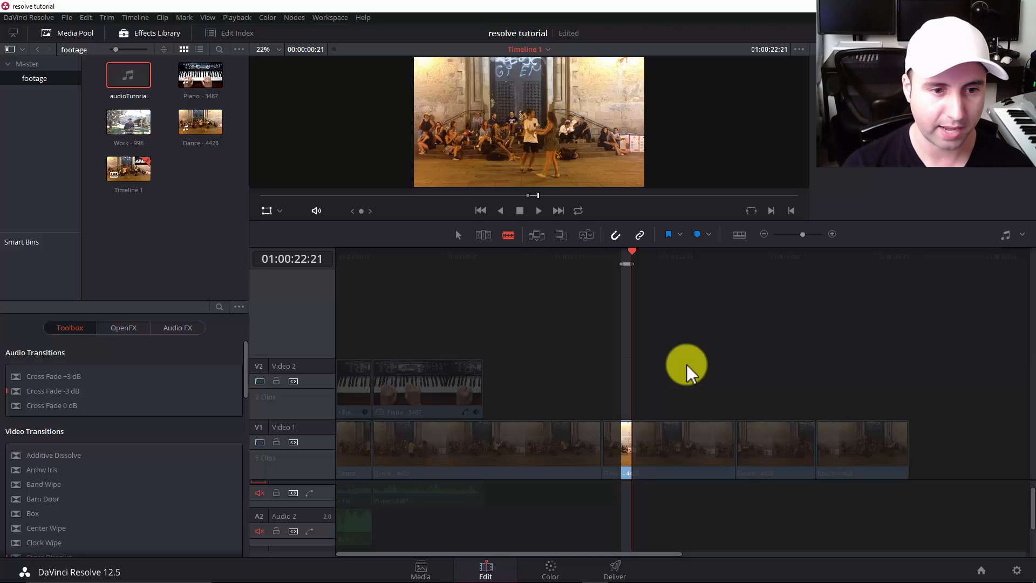
key(Delete)
key(ctrl+z)
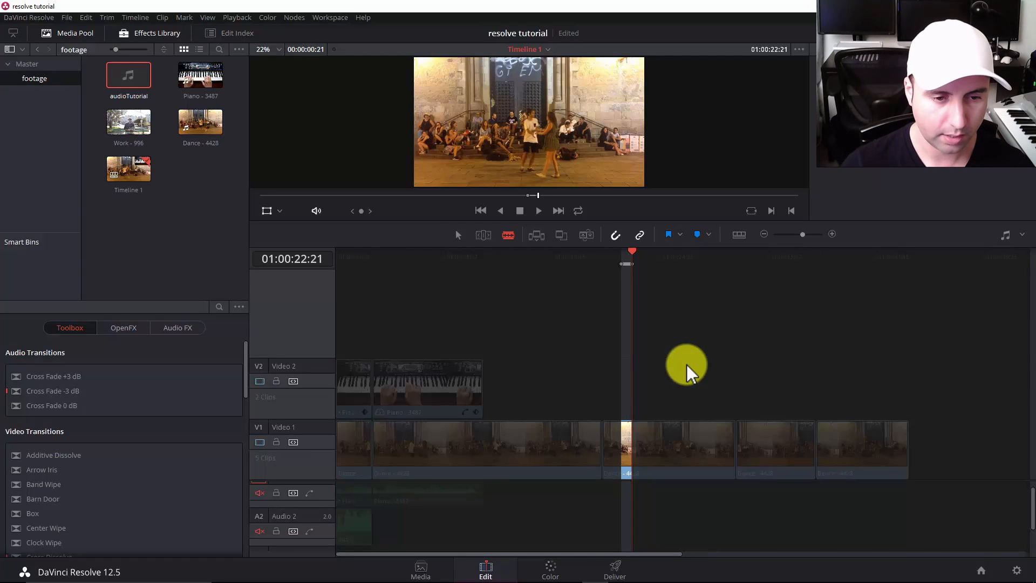
Try marking In and Out points at 01:00:23:07 in the third Dance - 4428 clip, and resume playback.
key(space)
key(space)
key(i)
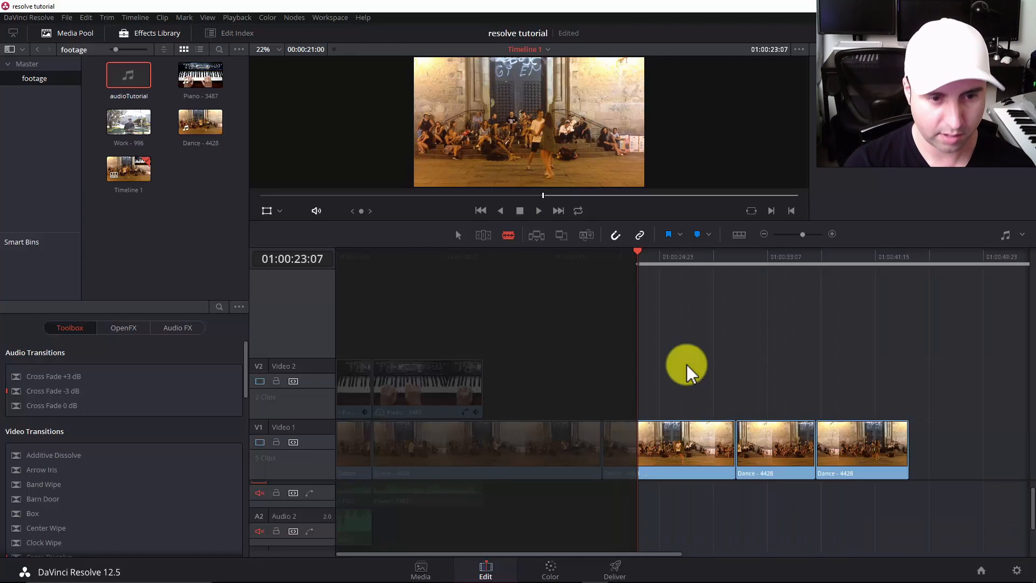
key(o)
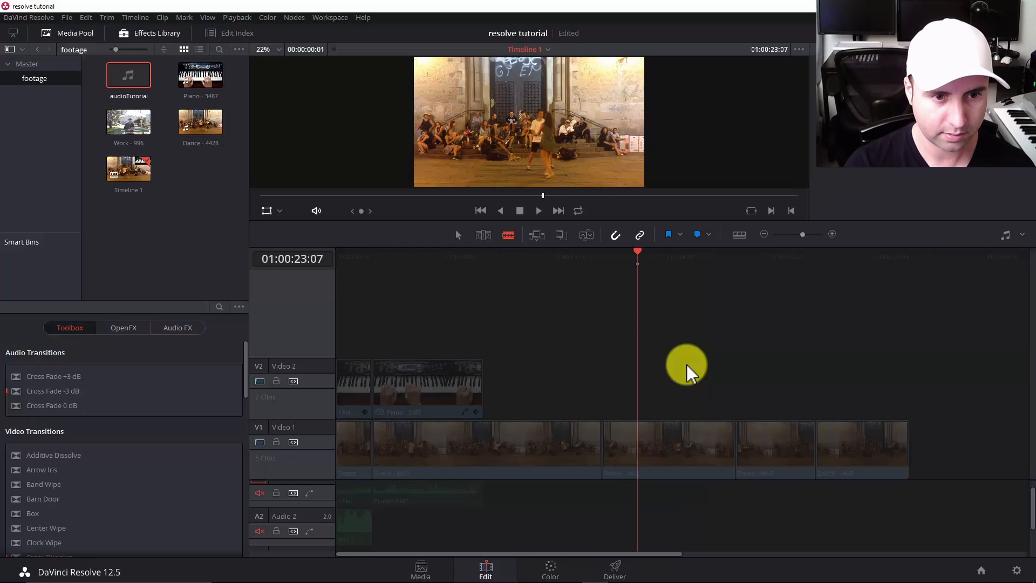
key(space)
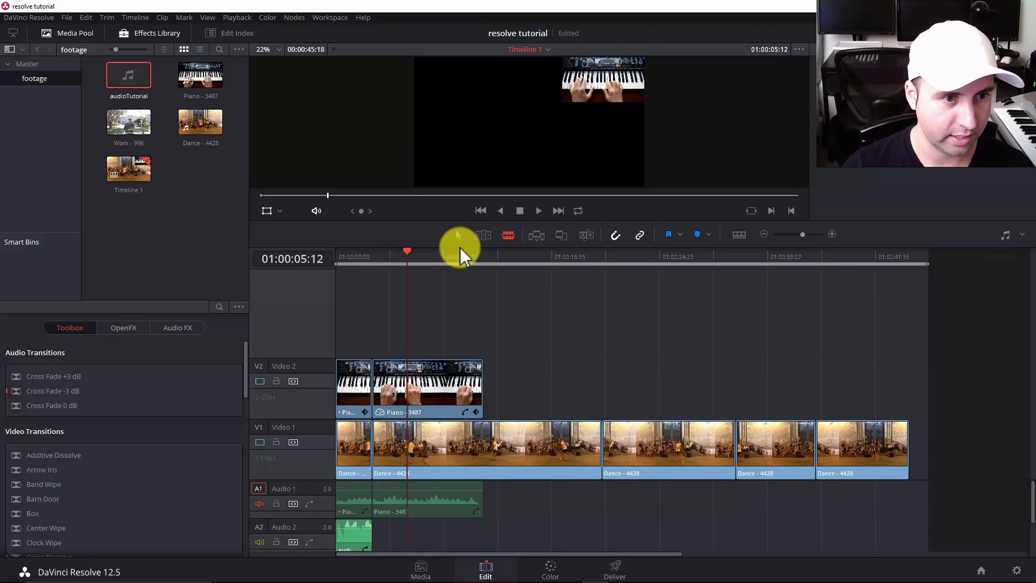
Extend the audioTutorial clip on Audio 2 until it ends under the last Dance - 4428 clip, and play the timeline from the start.
click(458, 236)
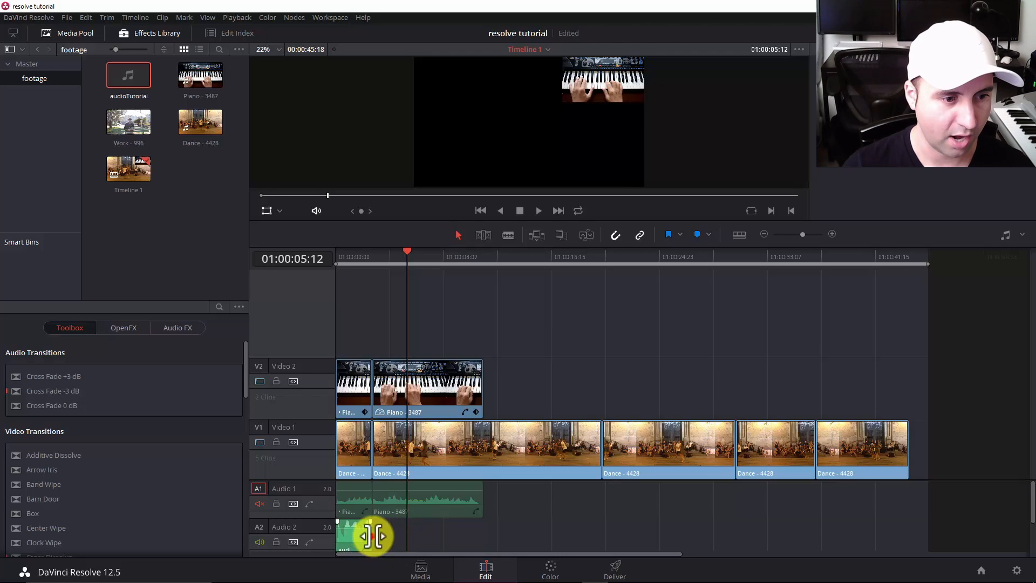
drag(373, 536, 883, 543)
key(space)
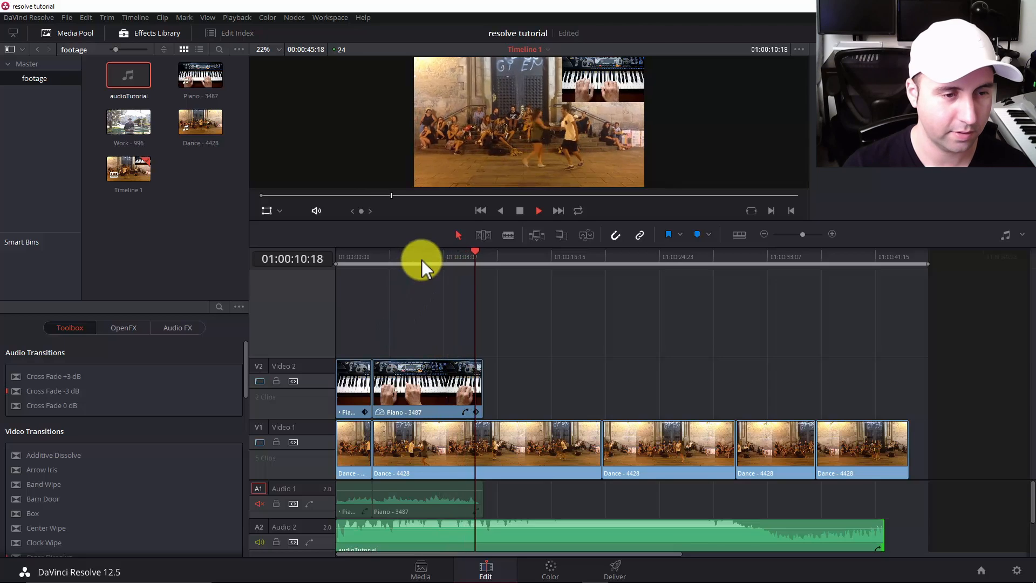
key(space)
key(Home)
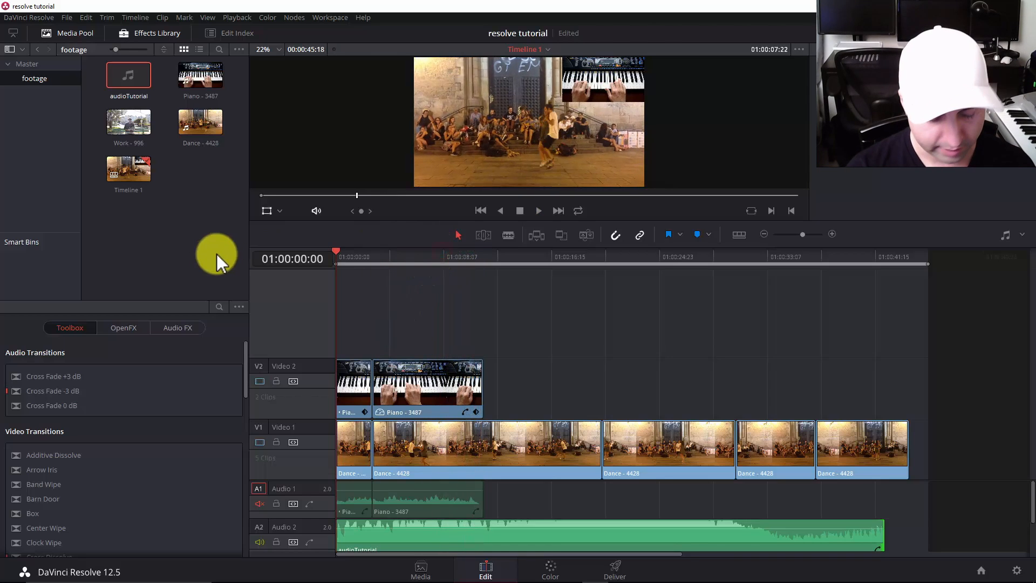
key(space)
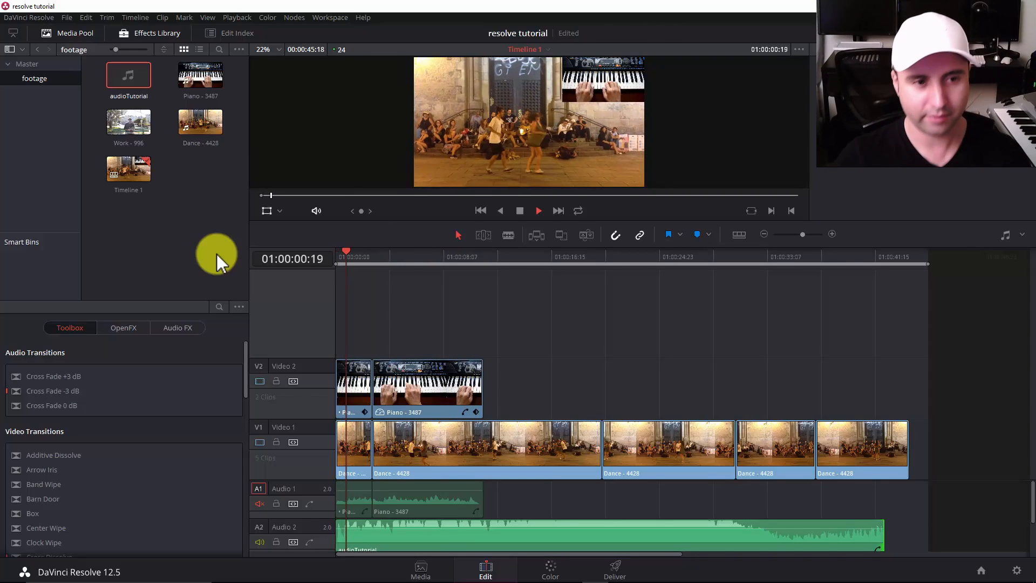
key(space)
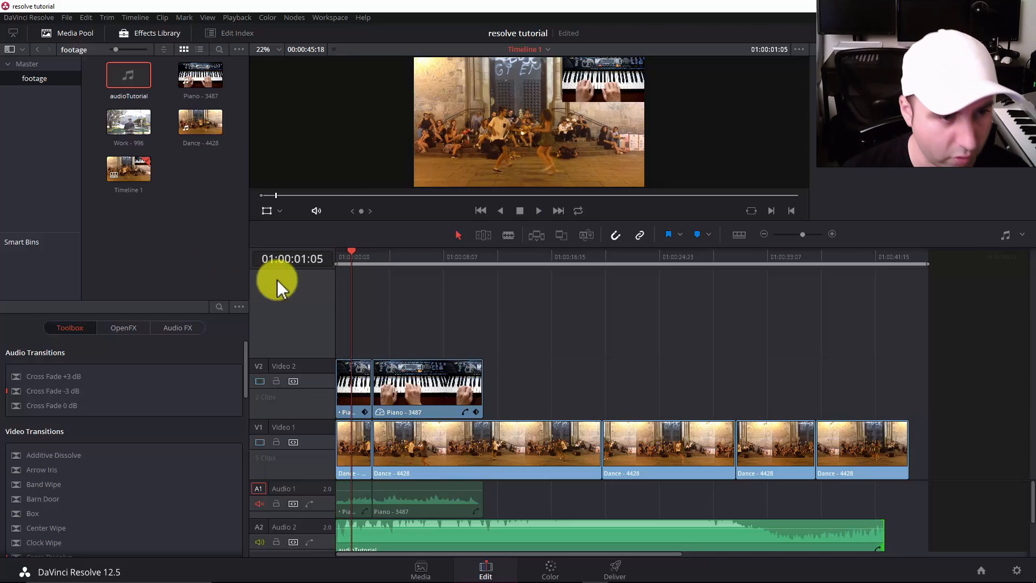
Add 48-frame cross dissolves to the starts of the first Piano - 3487 and Dance - 4428 clips, and preview the fade-in.
drag(382, 262, 403, 248)
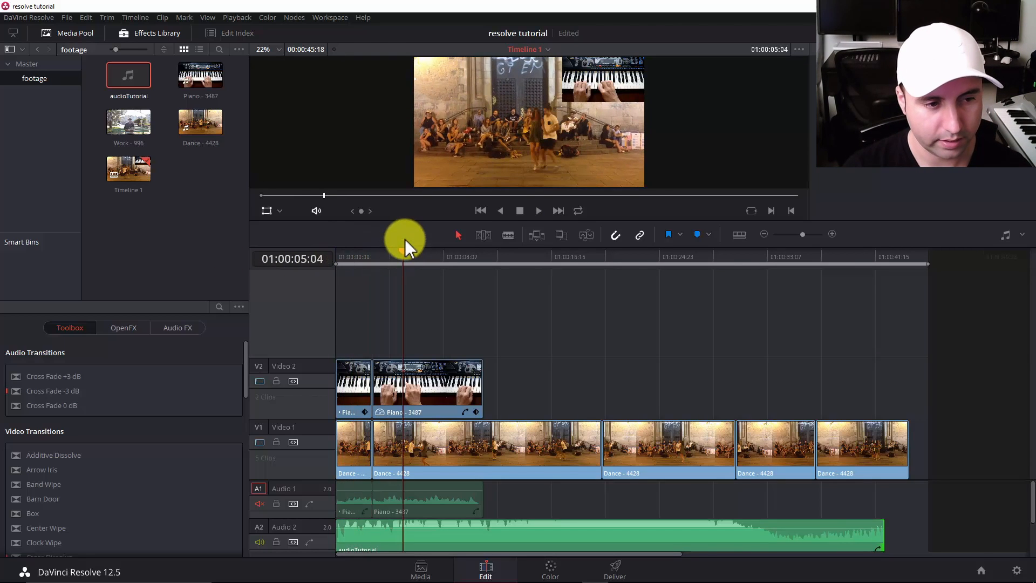
key(ctrl+equal)
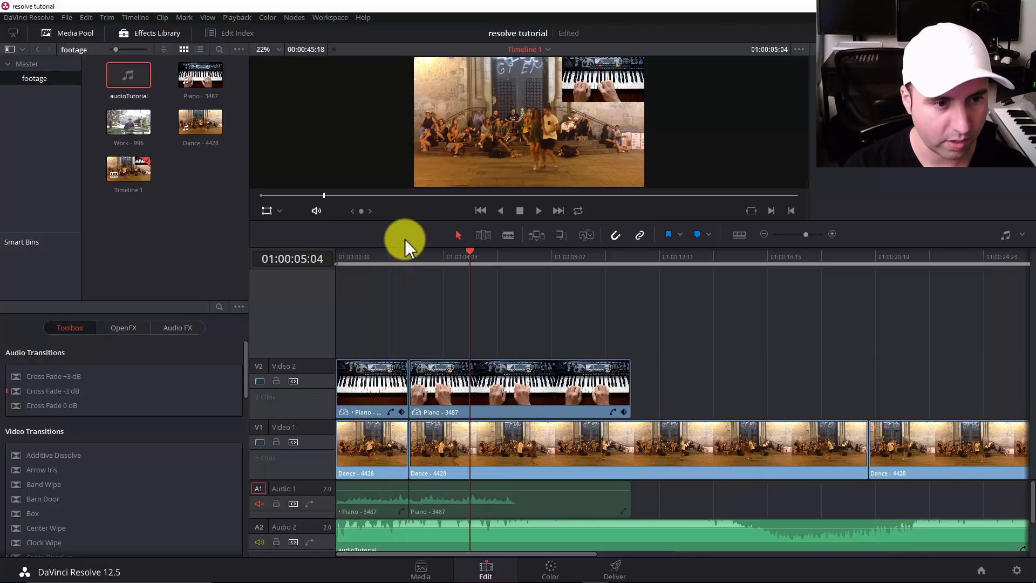
key(ctrl+equal)
key(Home)
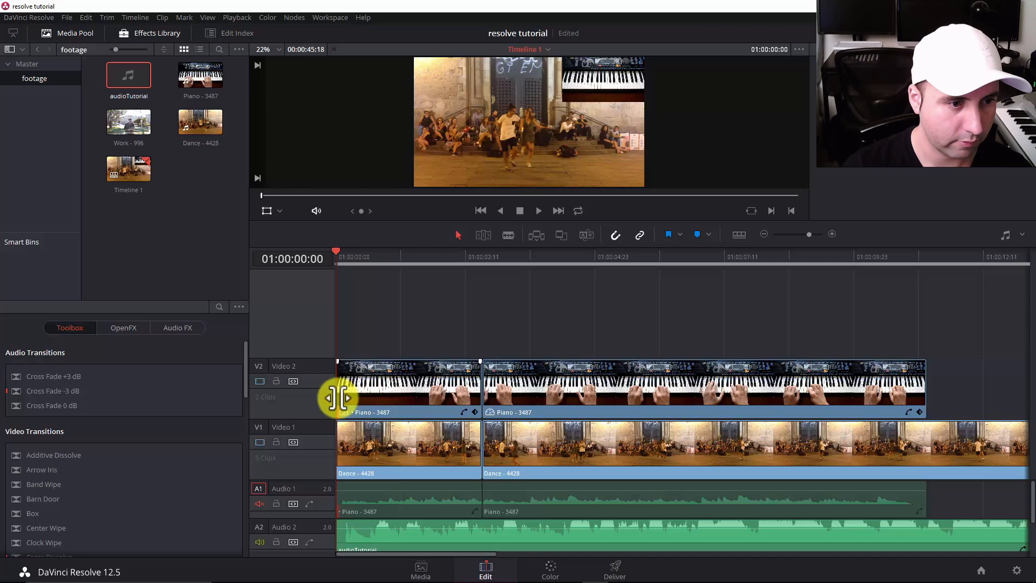
right_click(341, 400)
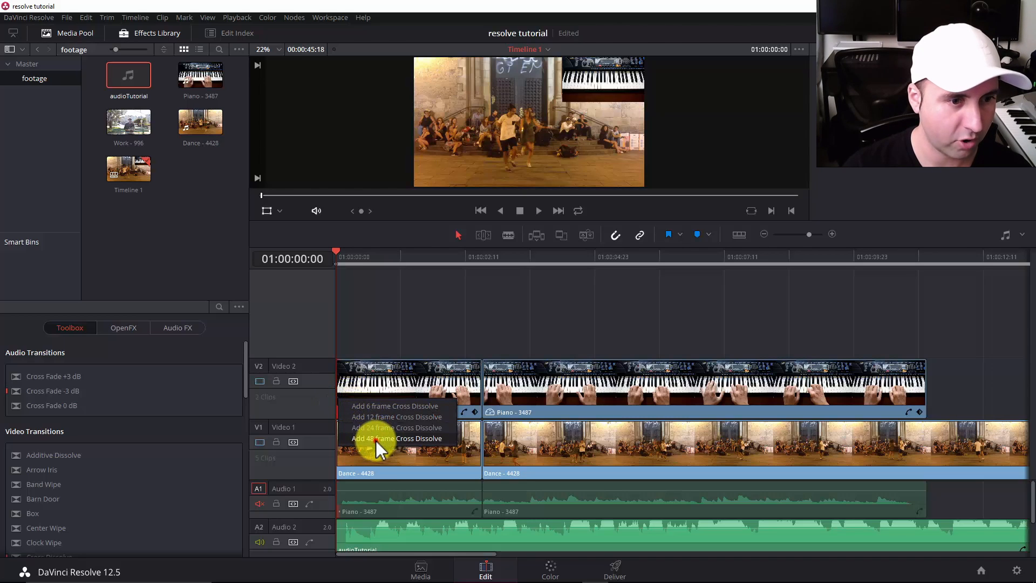
click(375, 439)
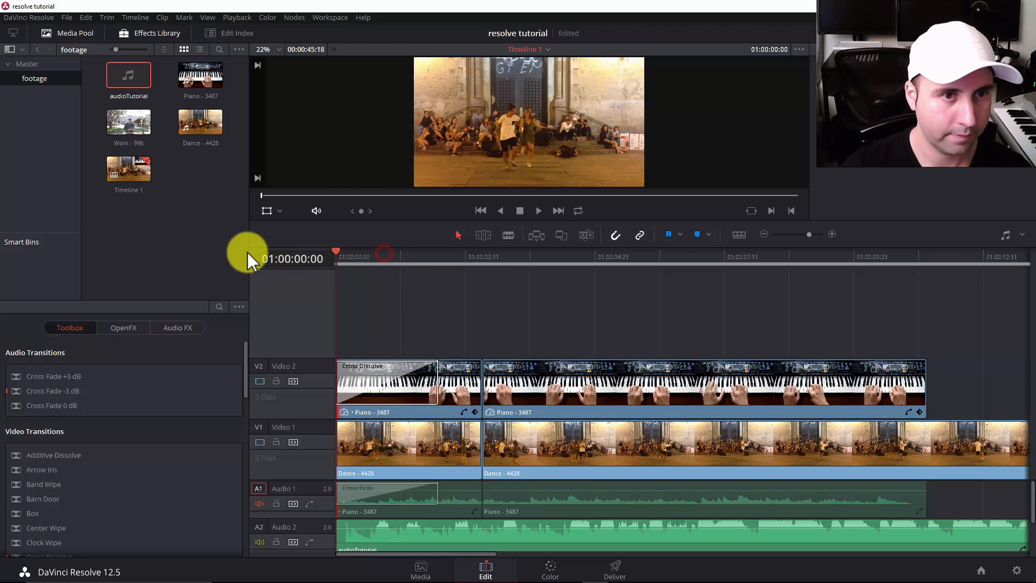
right_click(340, 440)
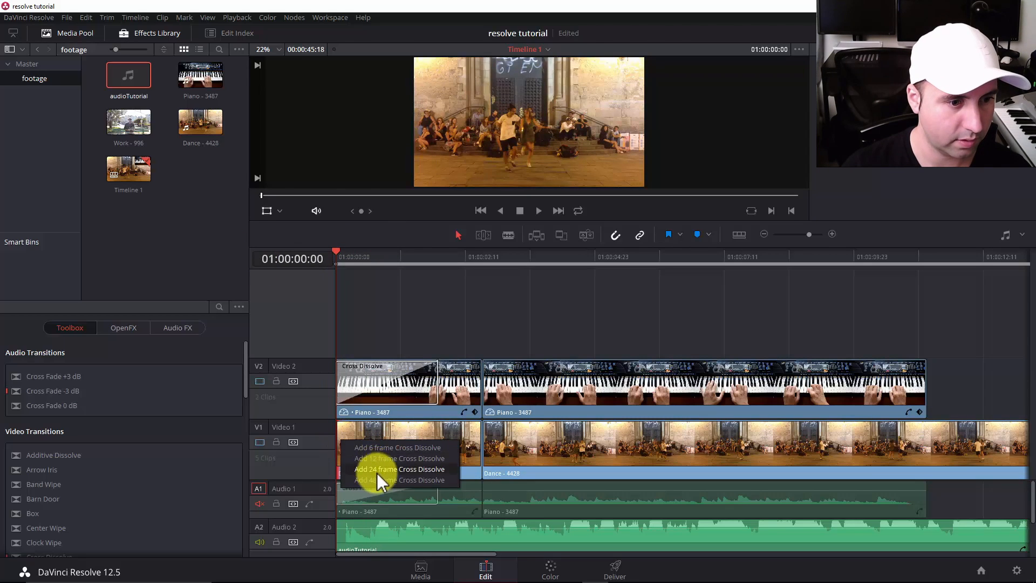
click(383, 480)
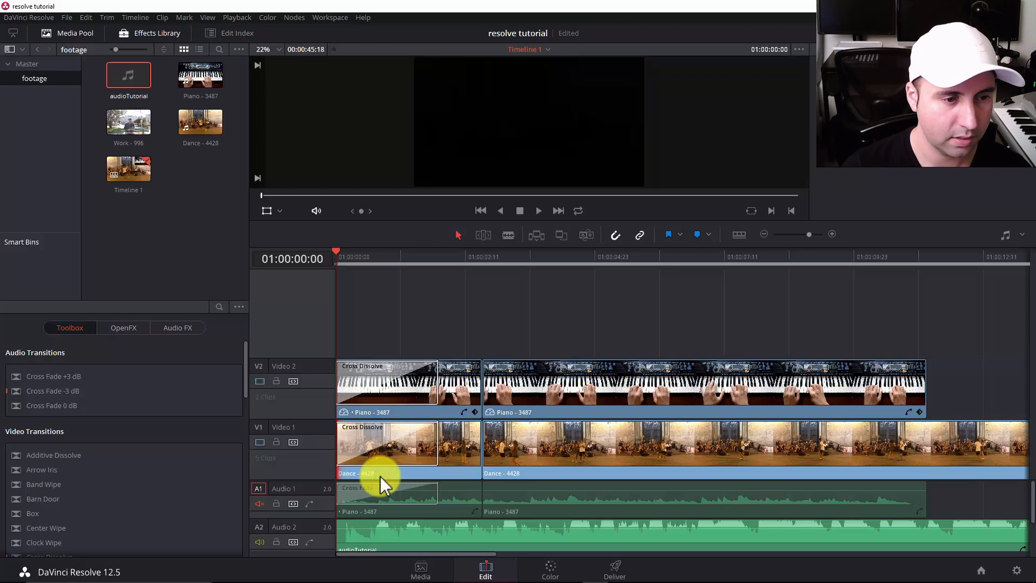
key(space)
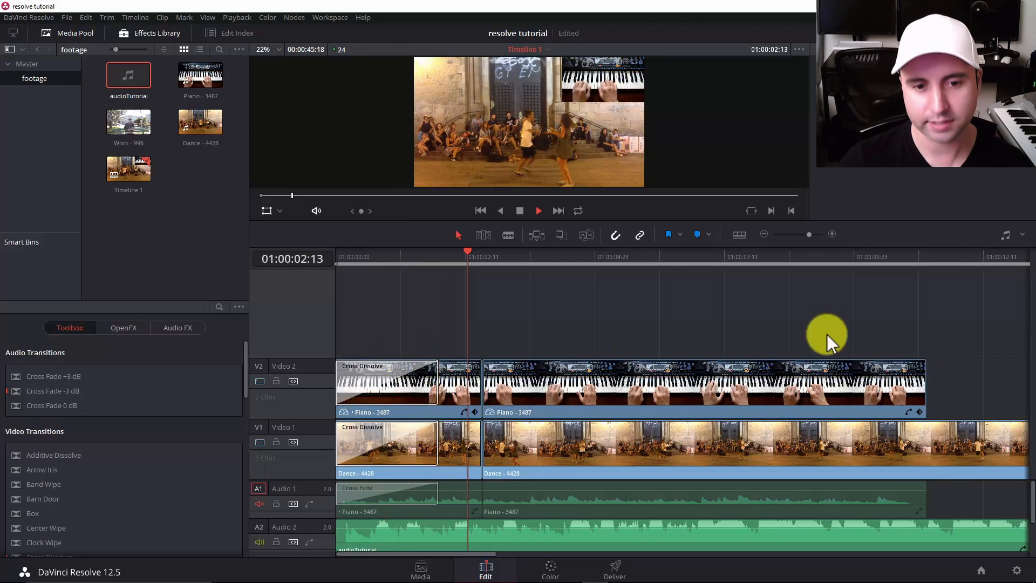
key(space)
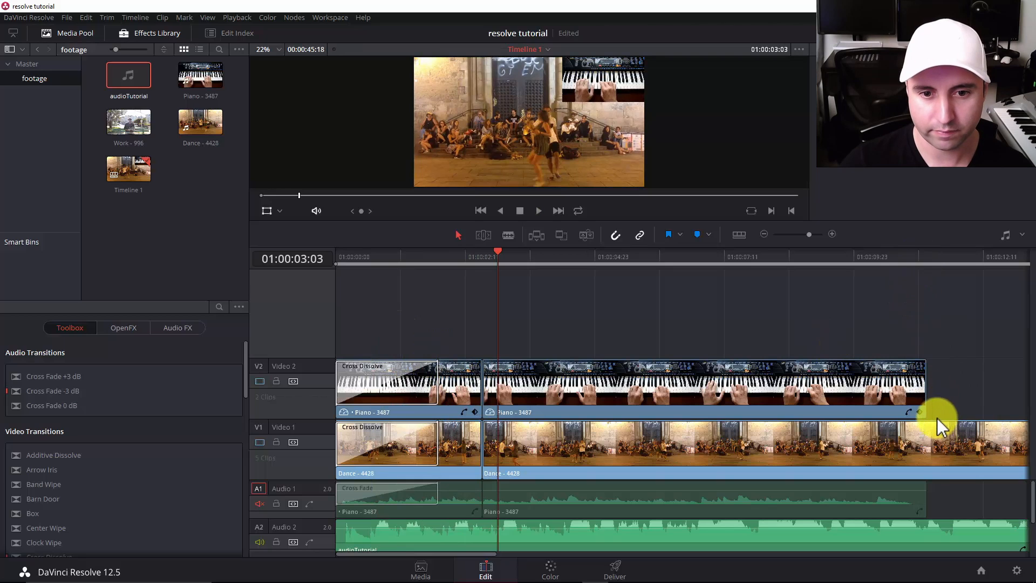
Split the second Dance - 4428 clip on Video 1 with the Blade where the last Piano - 3487 clip ends.
key(b)
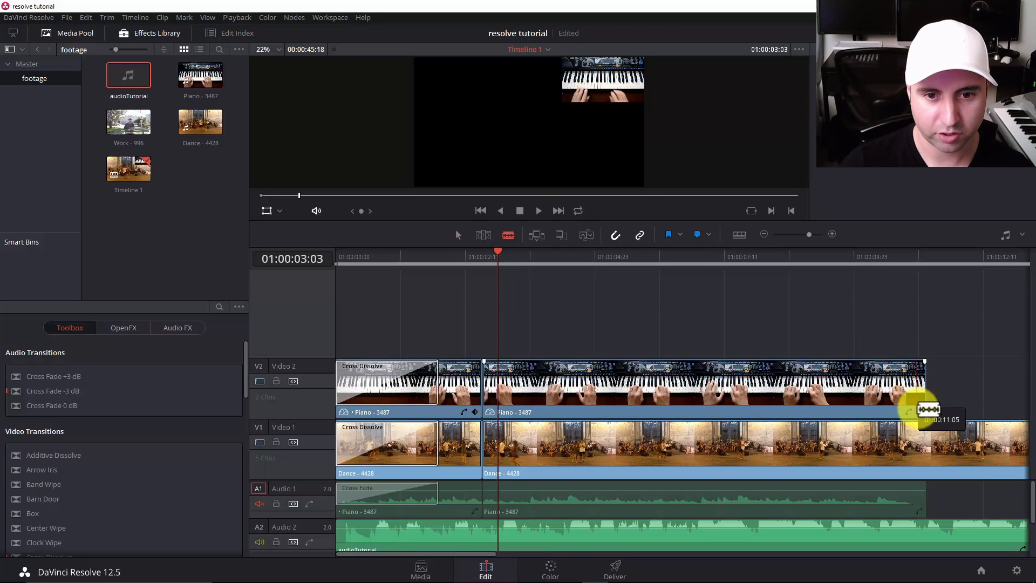
click(928, 437)
key(a)
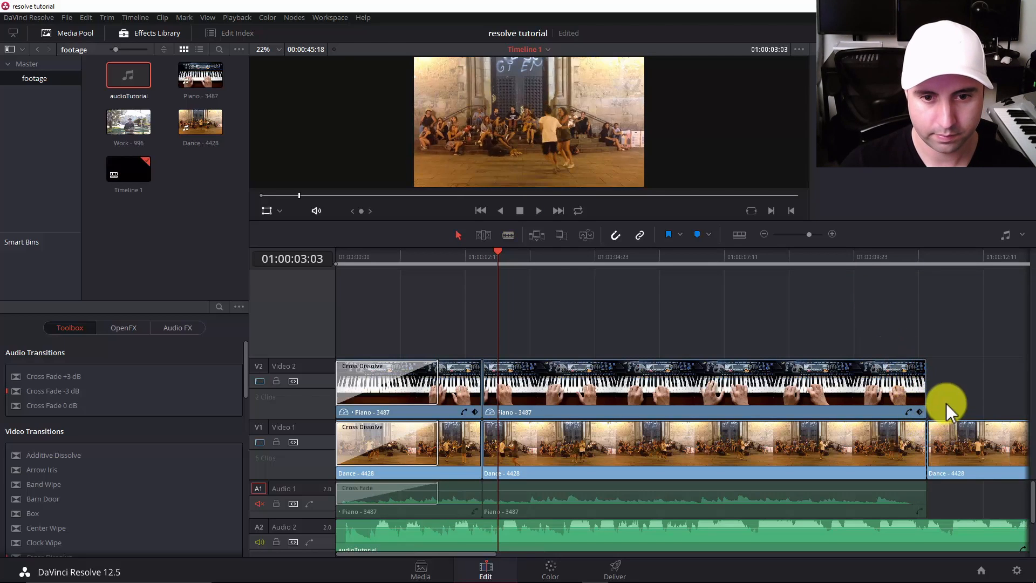
Delete all the Dance - 4428 footage on Video 1 after the end of the last Piano - 3487 clip.
drag(979, 477, 979, 478)
key(Delete)
drag(945, 384, 998, 485)
key(Delete)
click(955, 453)
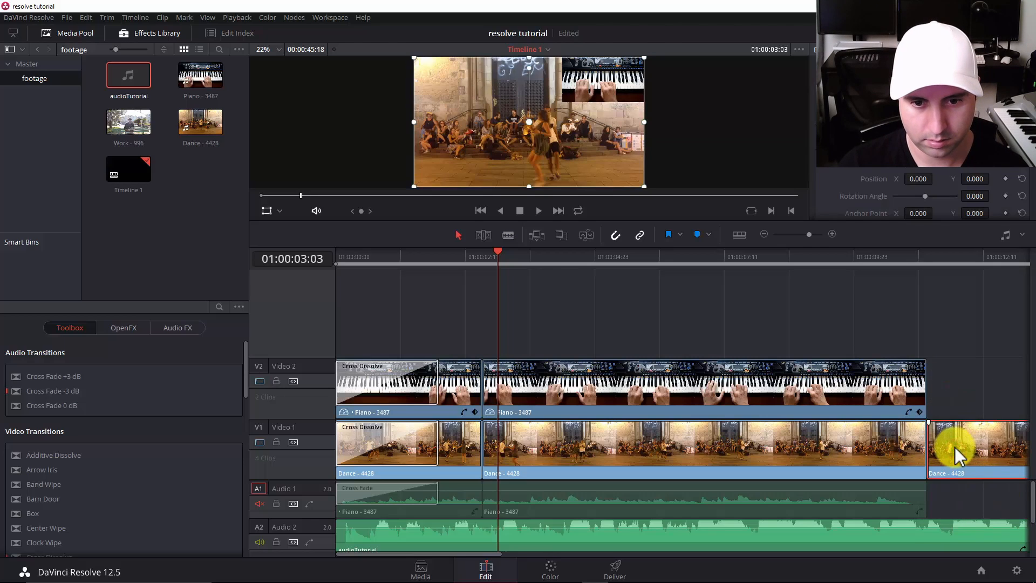
key(Delete)
Split the audioTutorial clip on Audio 2 where the video clips end, and delete the part after the cut.
key(t)
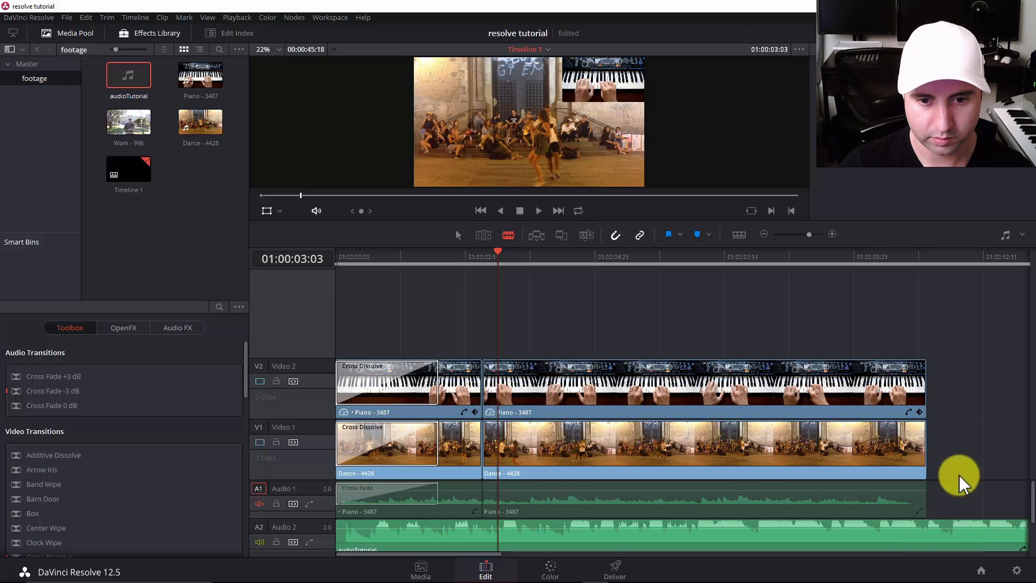
click(933, 542)
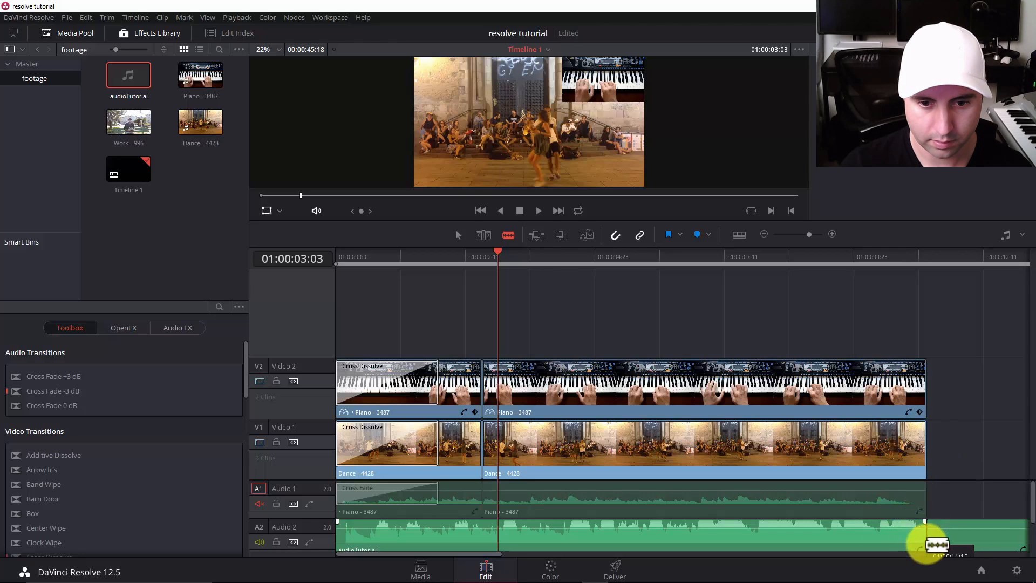
key(a)
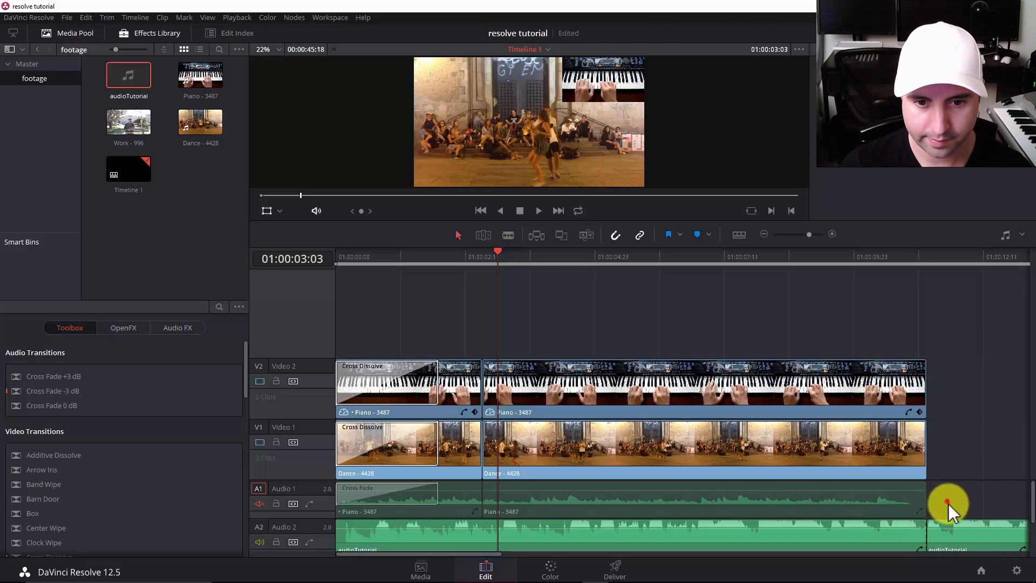
drag(948, 502, 967, 537)
key(Delete)
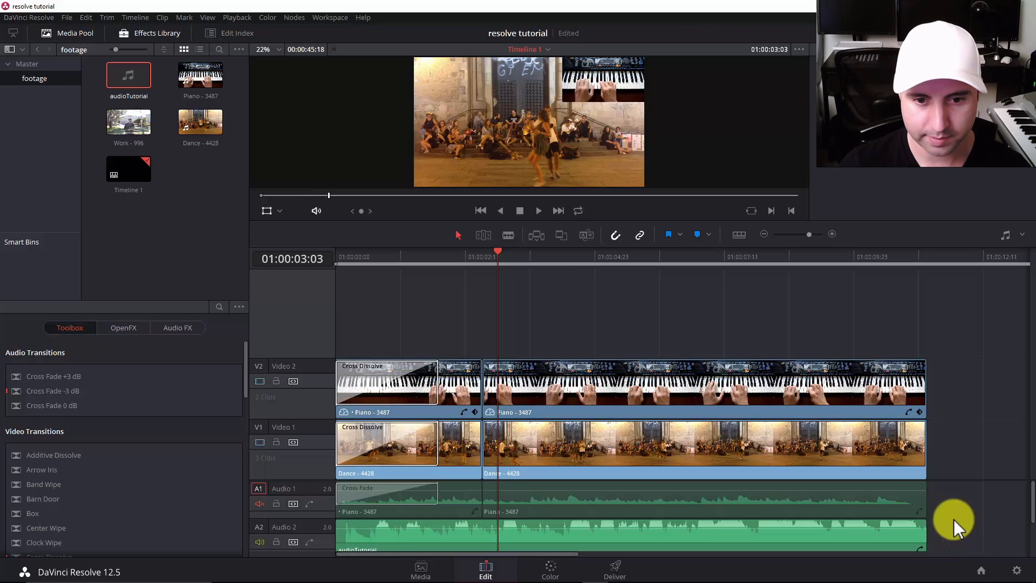
Add 48-frame cross dissolves to the ends of the last Piano - 3487 and Dance - 4428 clips together, and preview the fade-out.
click(923, 449)
click(925, 403)
click(890, 295)
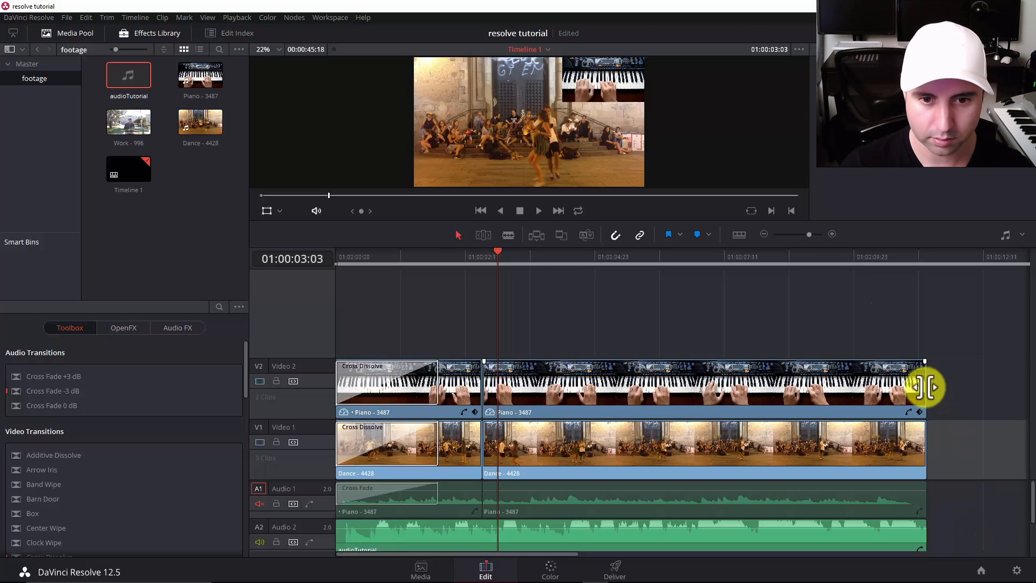
click(922, 387)
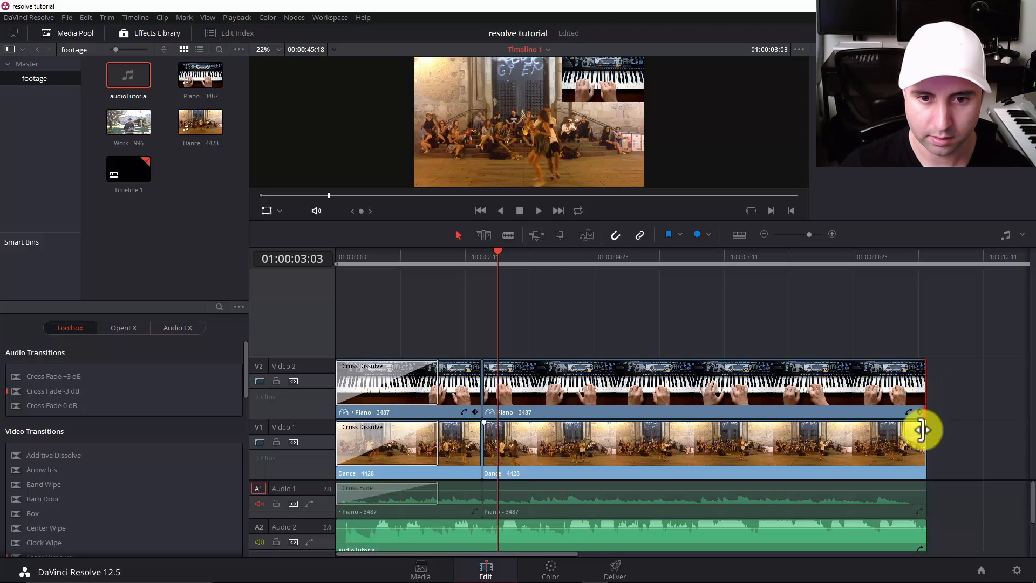
click(923, 443)
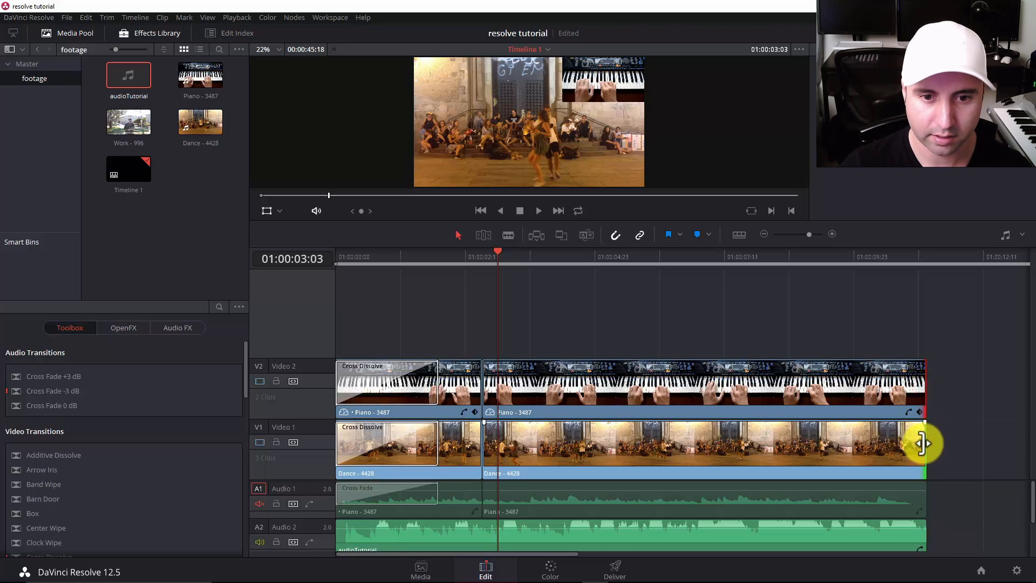
right_click(923, 445)
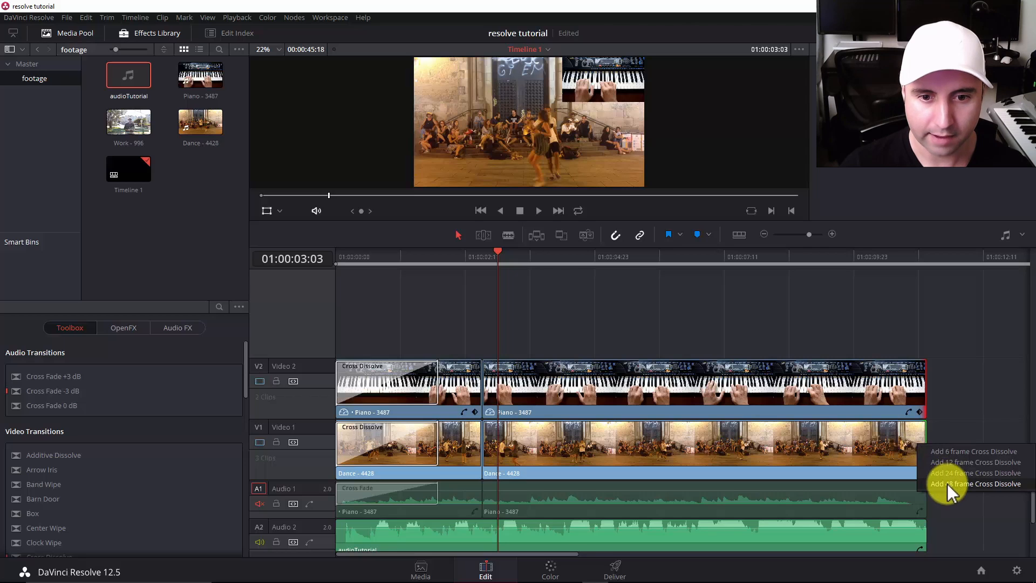
click(953, 483)
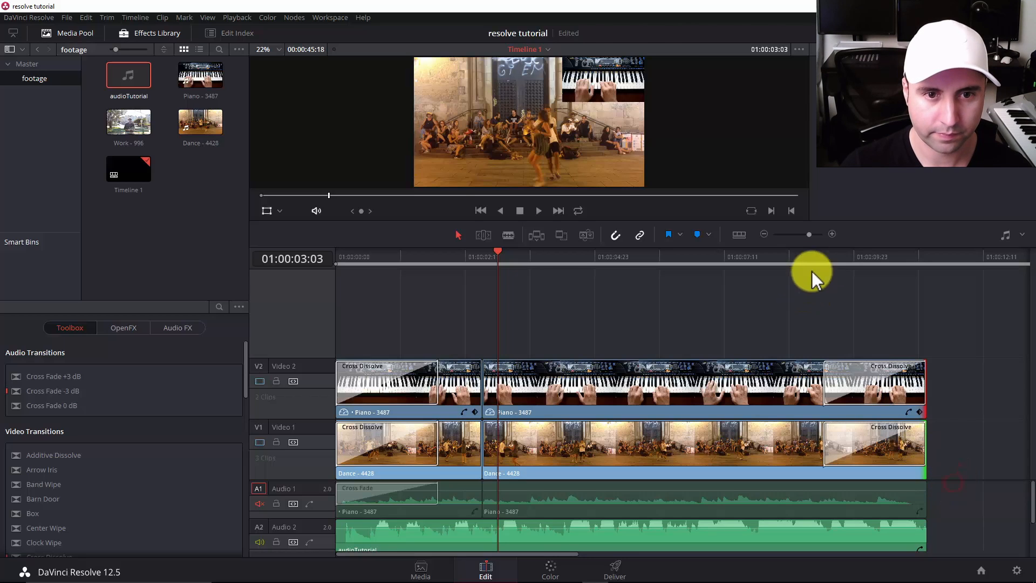
click(821, 258)
key(space)
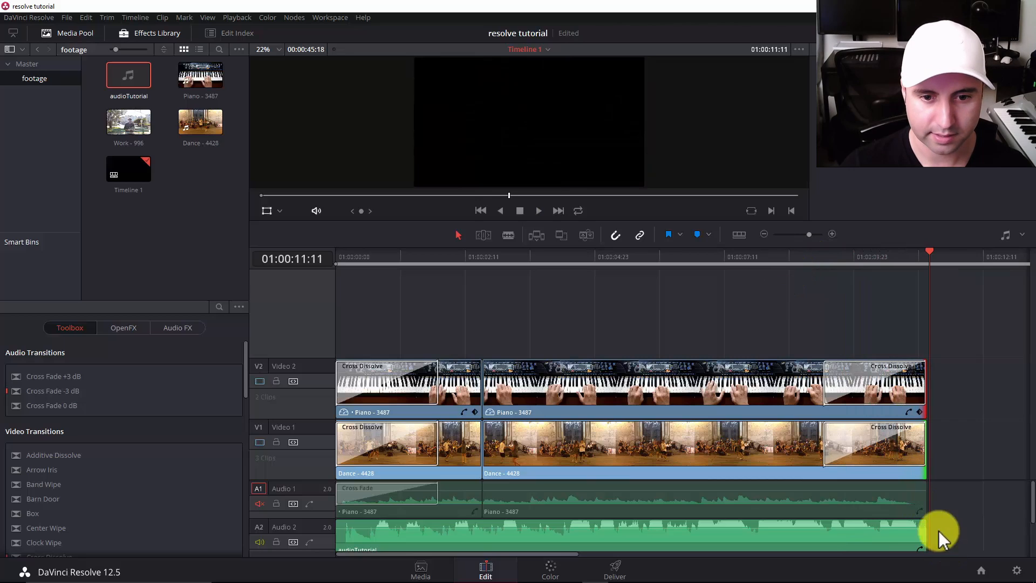
click(865, 258)
key(space)
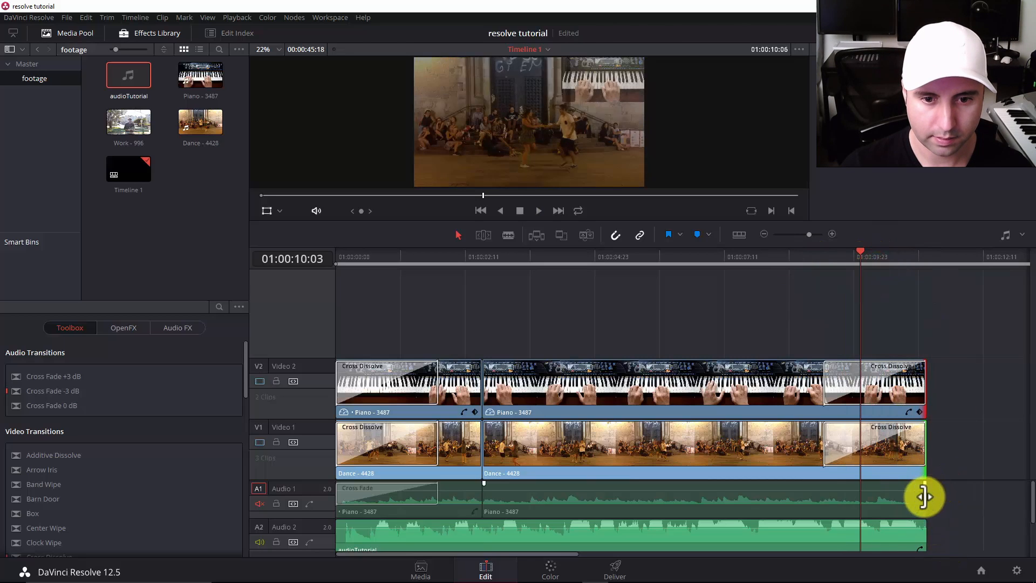
key(space)
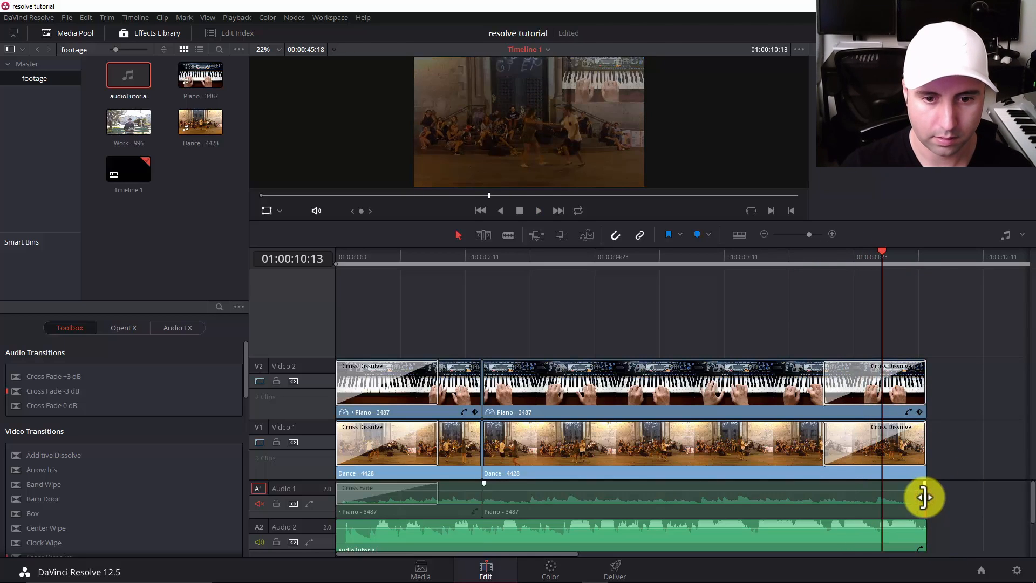
Add a 48-frame Cross Fade -3 dB to the end of the audioTutorial clip, and move the playhead back before the fade.
right_click(925, 538)
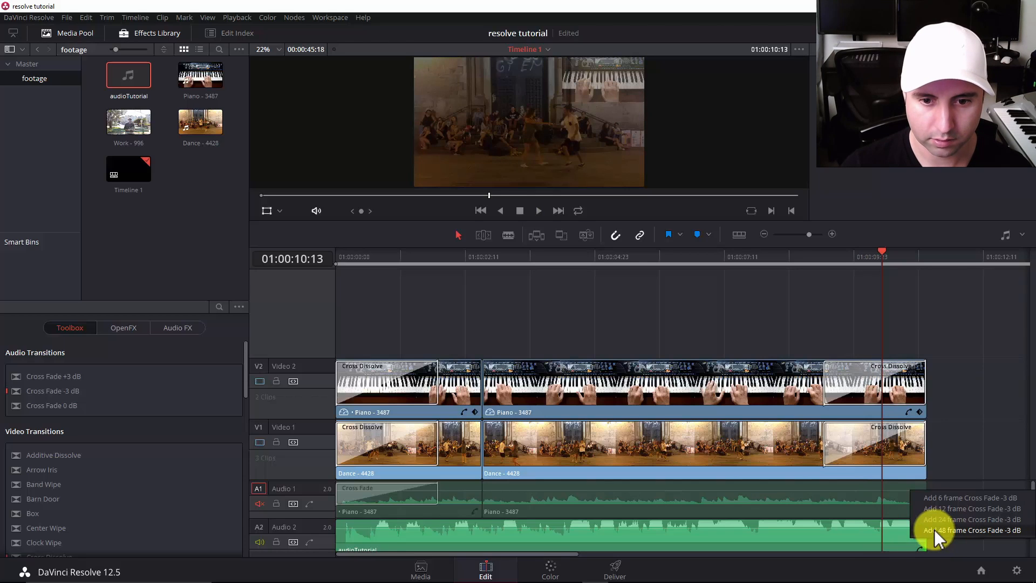
click(934, 530)
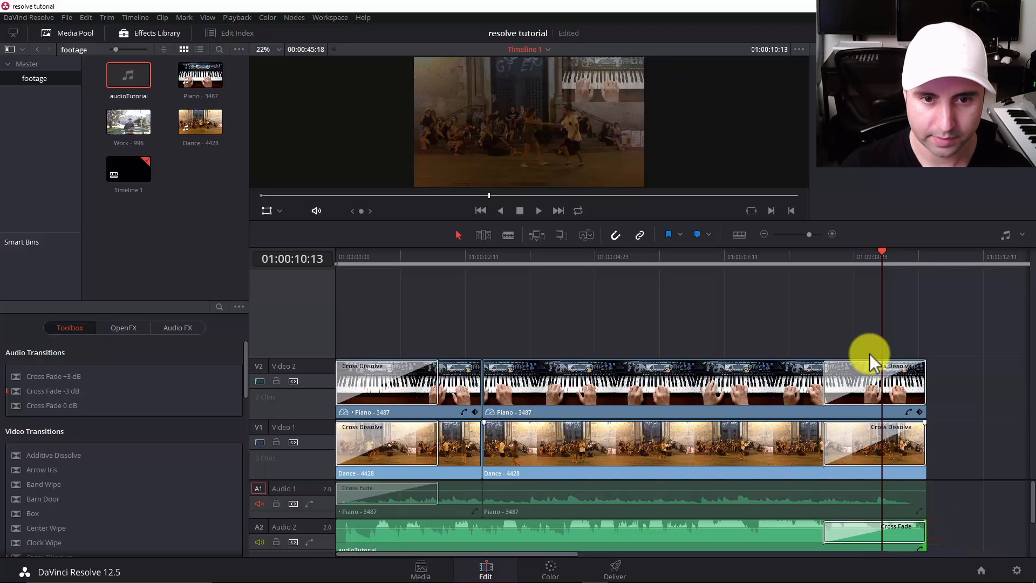
click(876, 255)
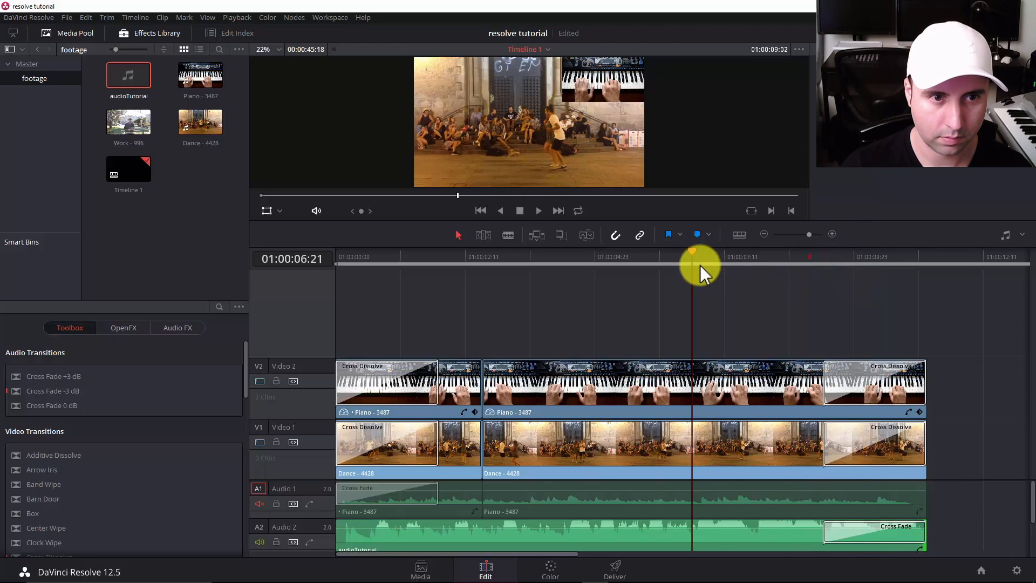
Play back the closing fade-out, and delete the stray Dance - 4428 clip standing apart after the end of the edit on Video 1.
key(space)
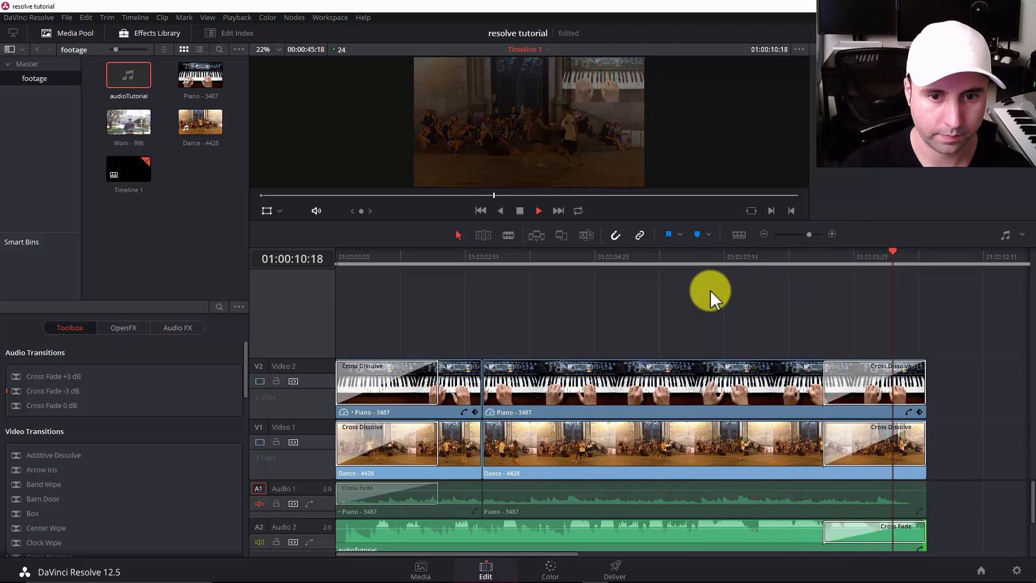
key(space)
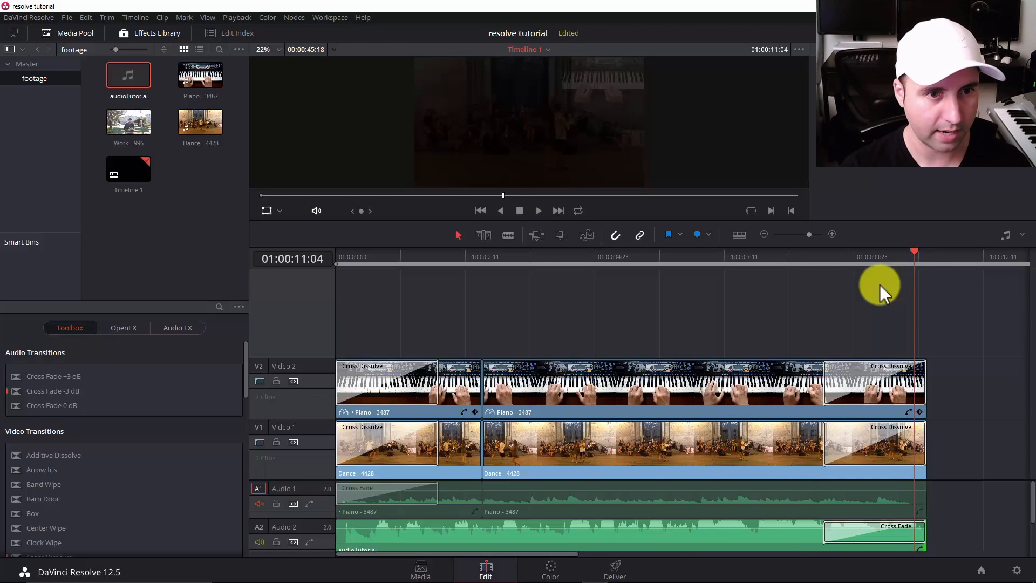
key(ctrl+minus)
key(ctrl+minus)
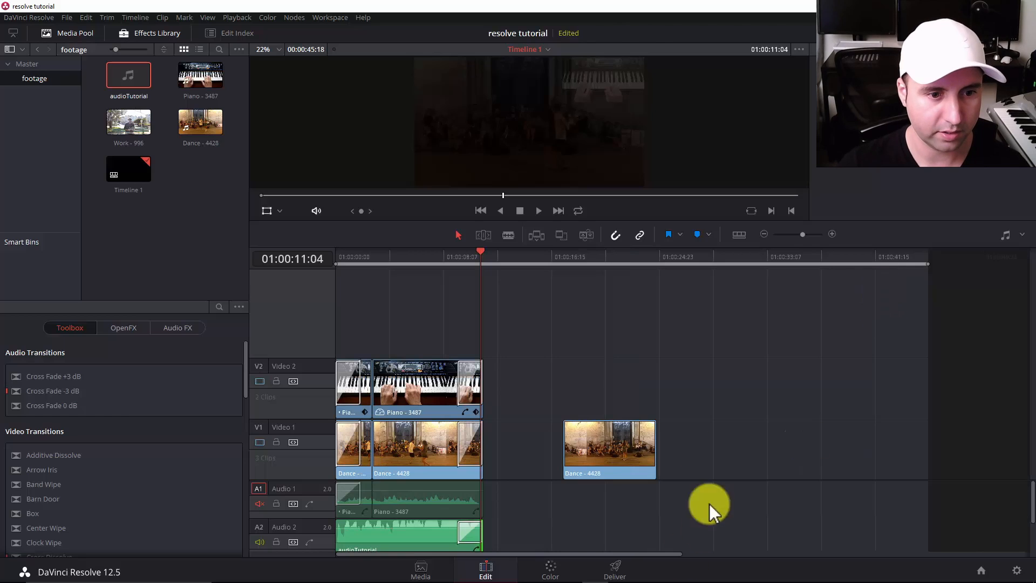
drag(712, 348, 460, 526)
drag(740, 370, 581, 499)
key(Delete)
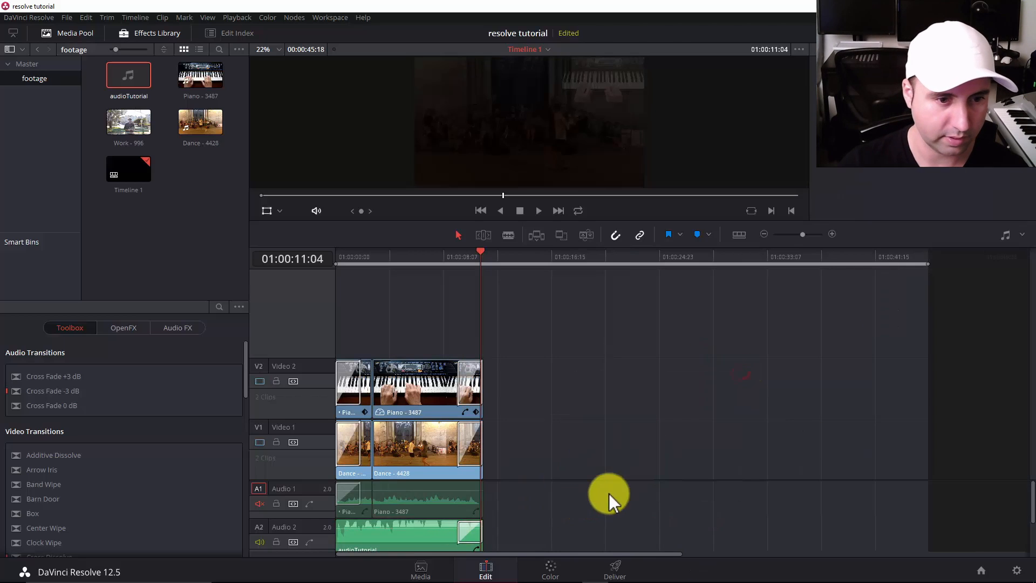
key(ctrl+minus)
key(ctrl+equal)
key(ctrl+equal)
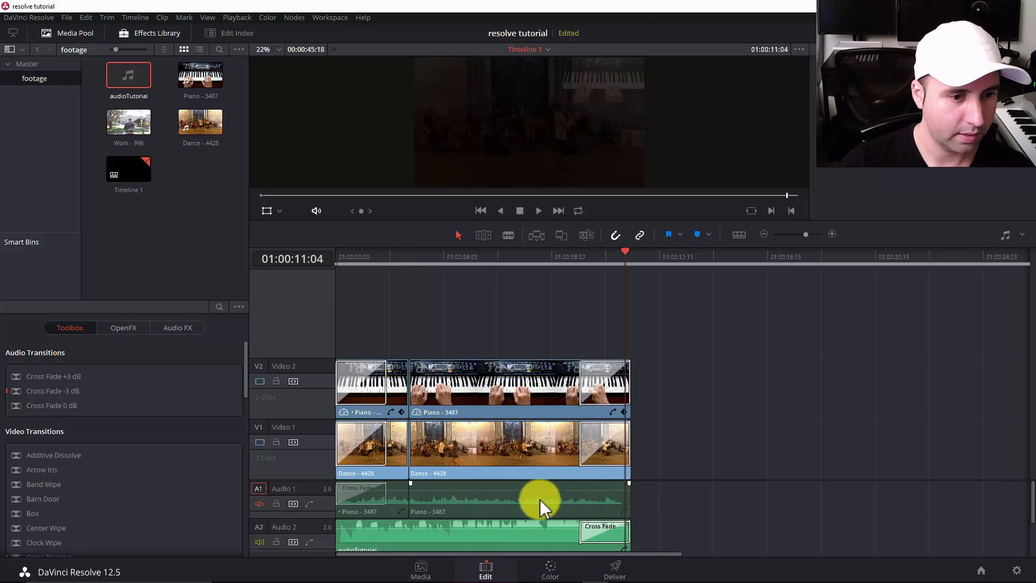
Open the Color page and inspect the timeline's Dance and Piano clips one by one, finishing on clip 02.
click(553, 569)
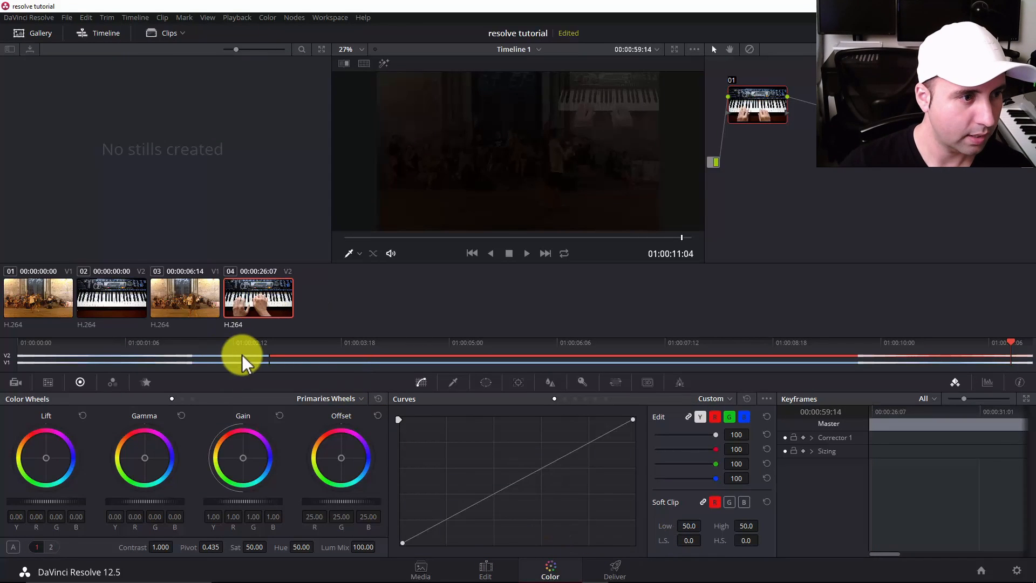
click(40, 308)
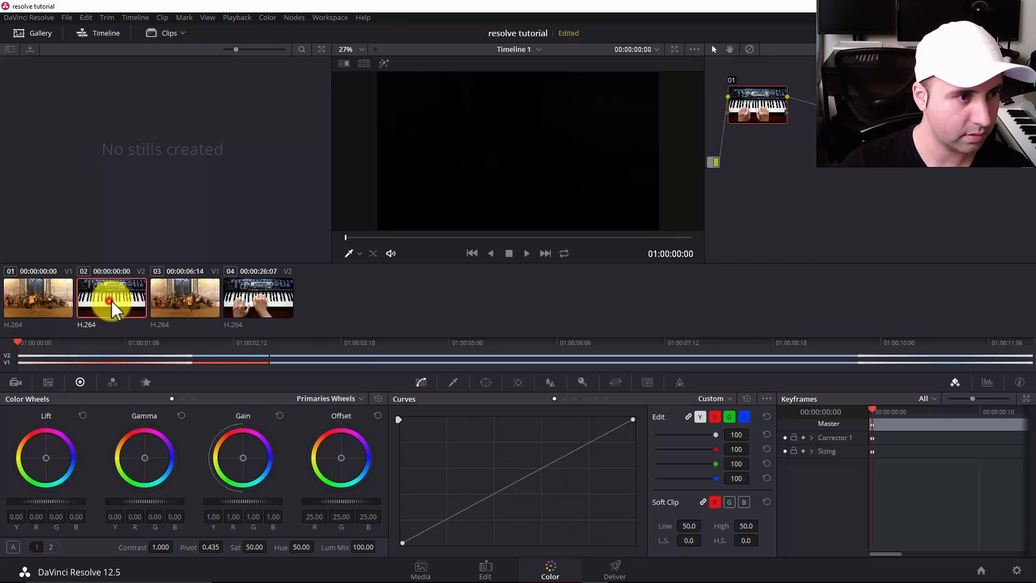
click(189, 301)
click(96, 301)
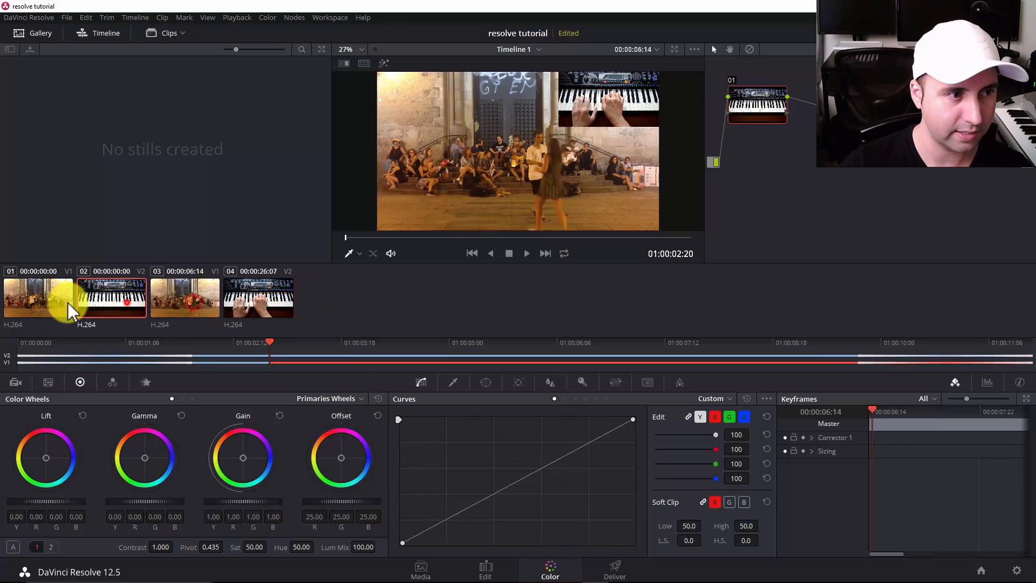
click(184, 303)
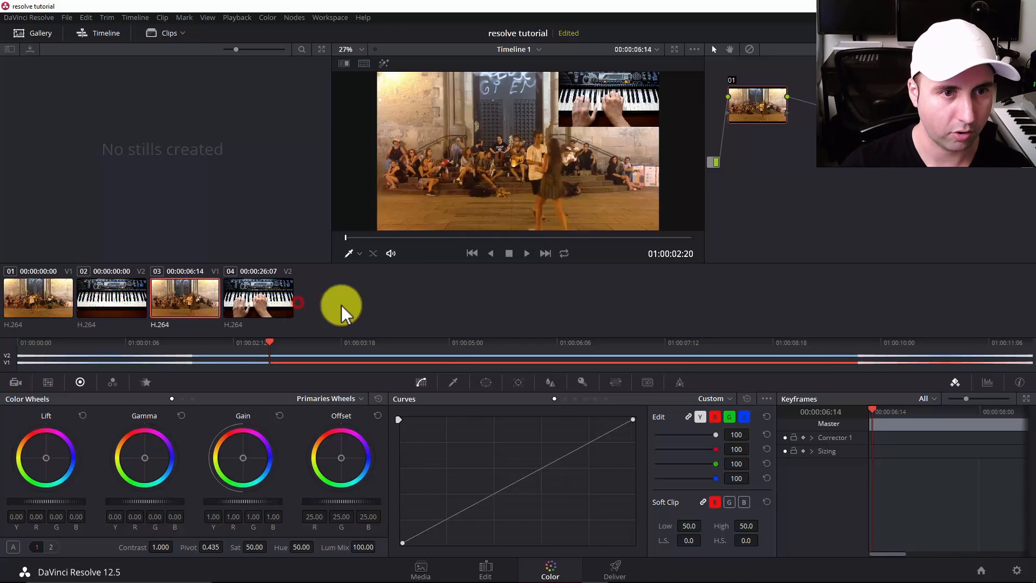
click(397, 302)
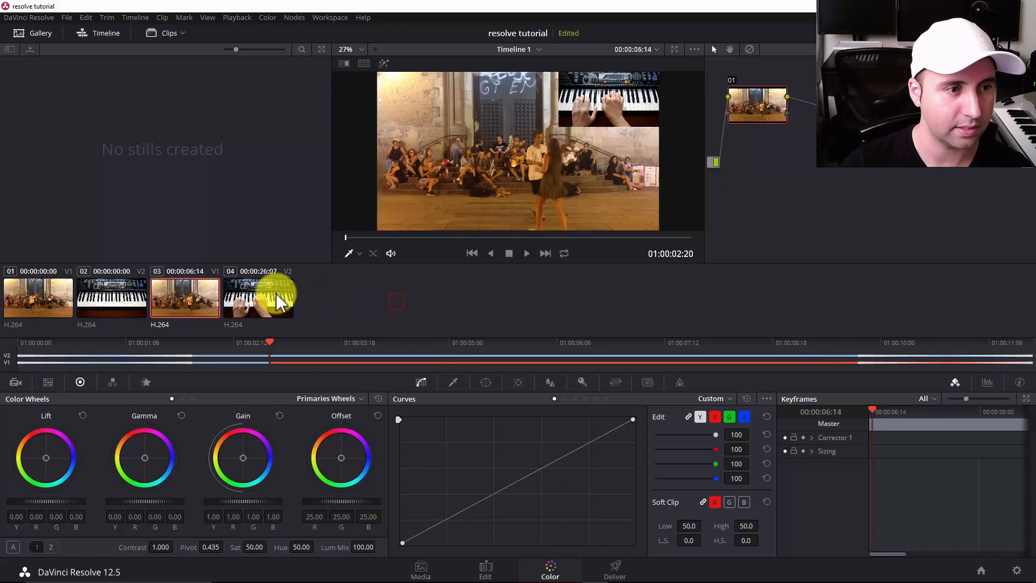
click(115, 294)
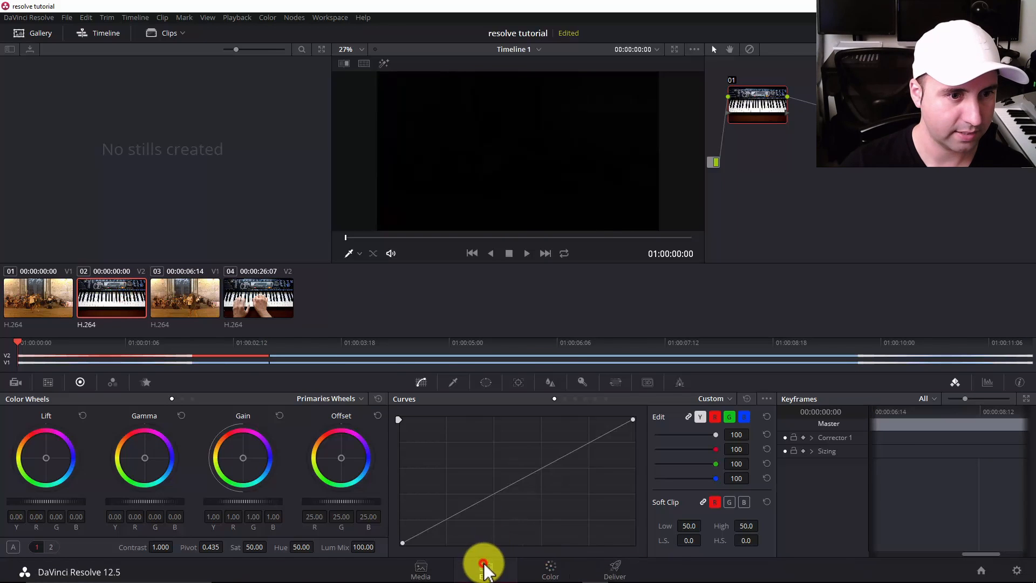
Return to the Edit page and split the second Dance - 4428 clip on Video 1 at 01:00:06:17.
click(483, 566)
click(389, 451)
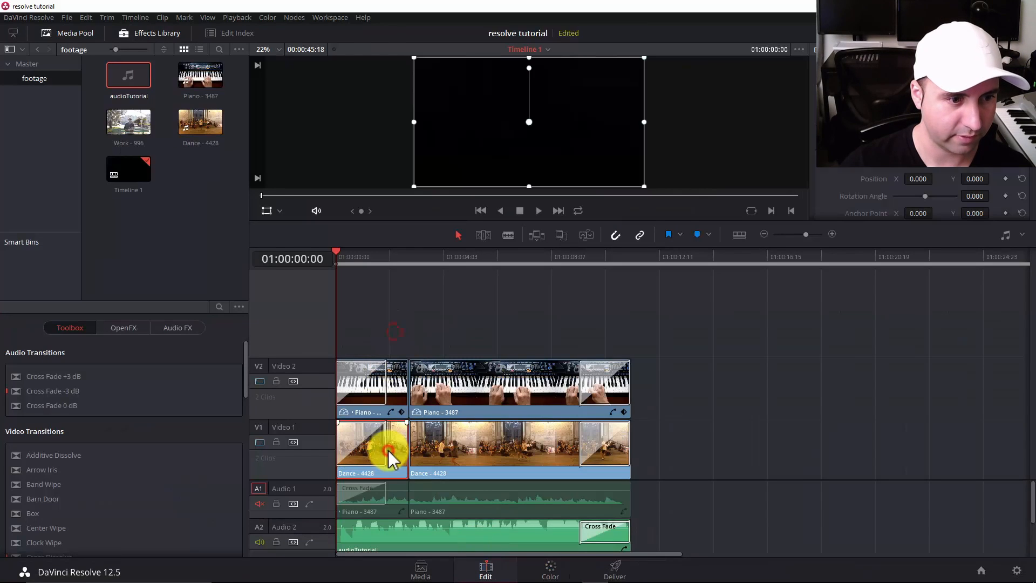
click(741, 449)
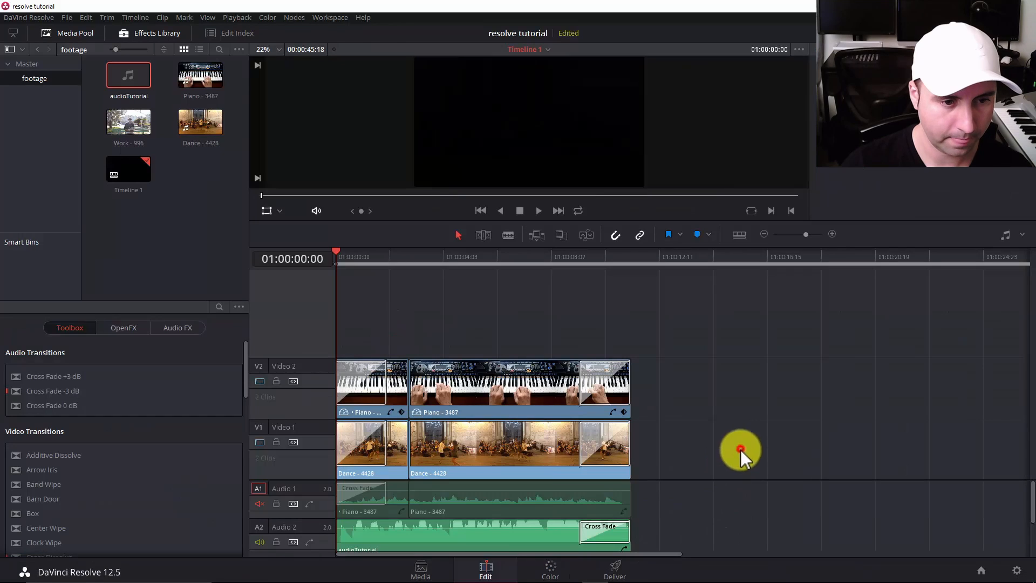
key(b)
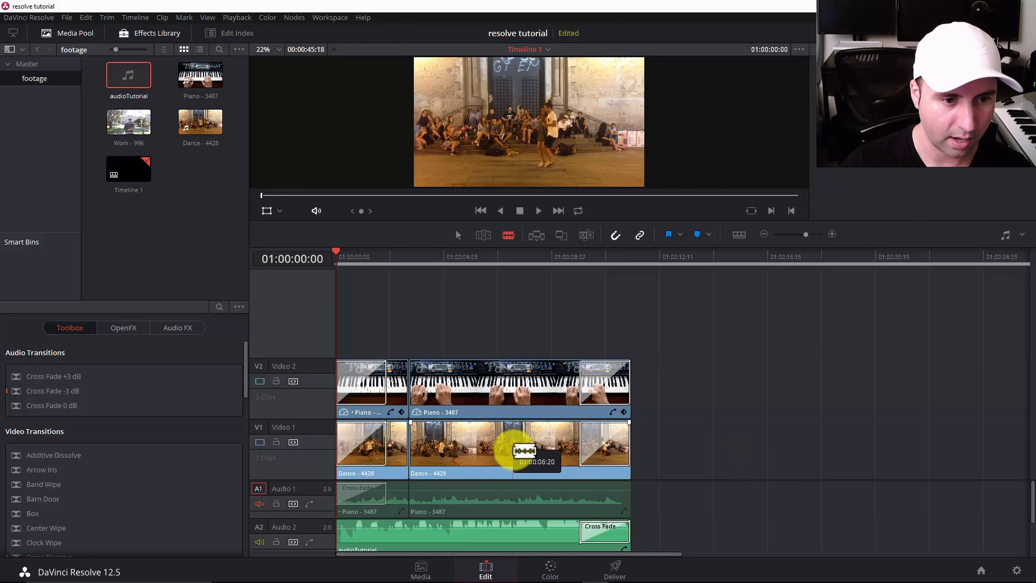
click(507, 454)
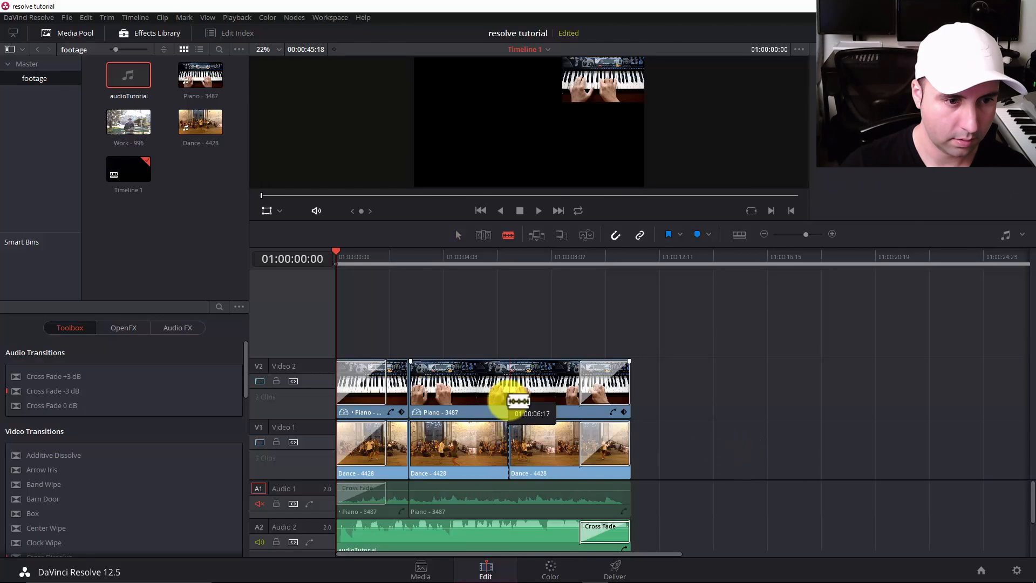
Go back to the Color page, inspect the newly split Dance clip 05, and select Piano clip 02.
click(547, 572)
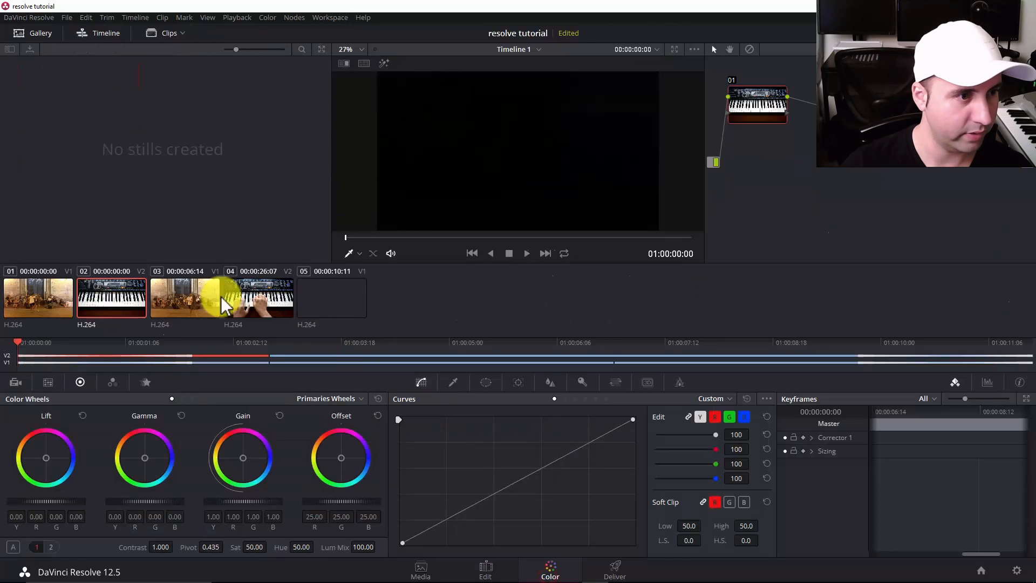
click(344, 307)
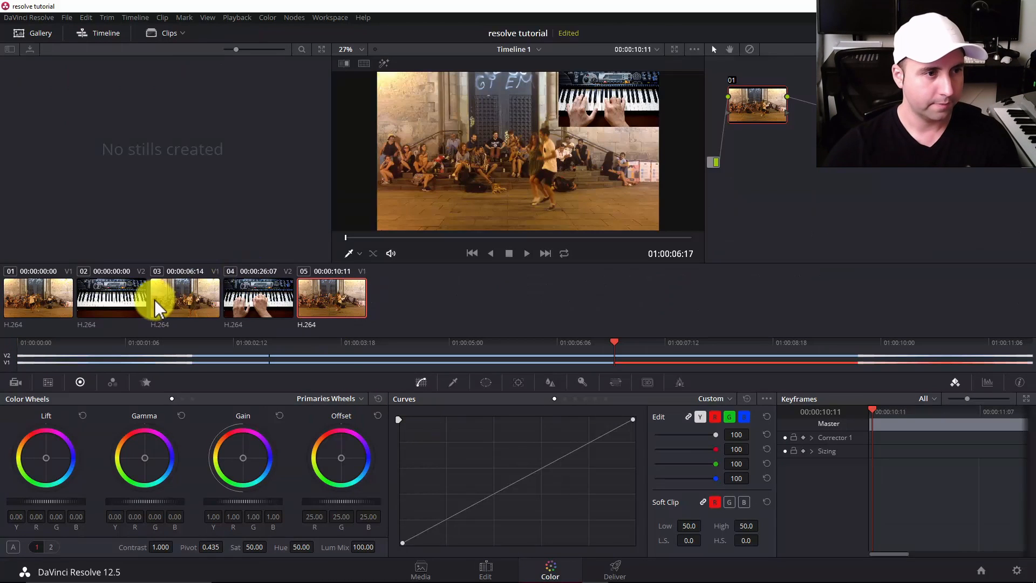
click(112, 305)
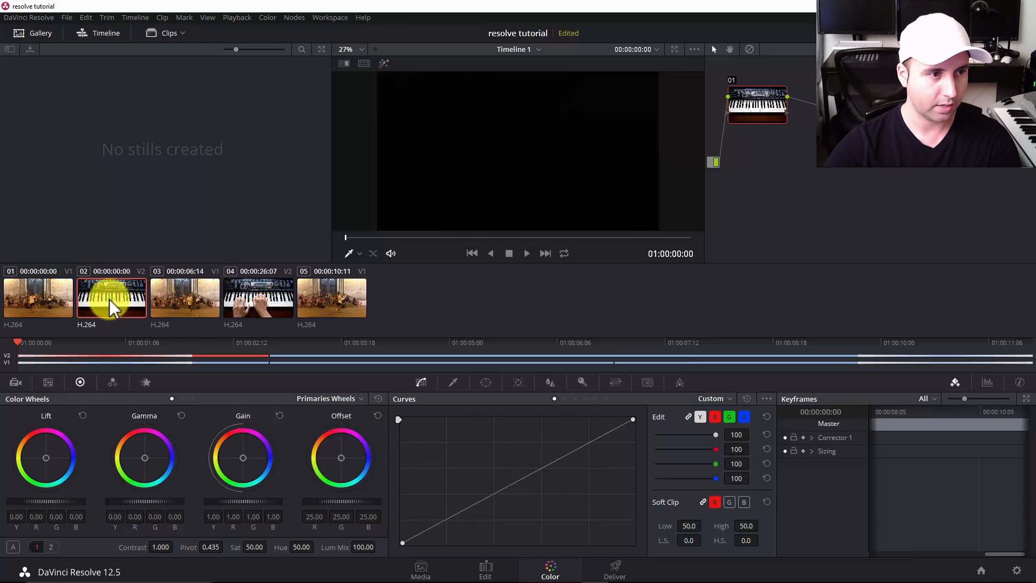
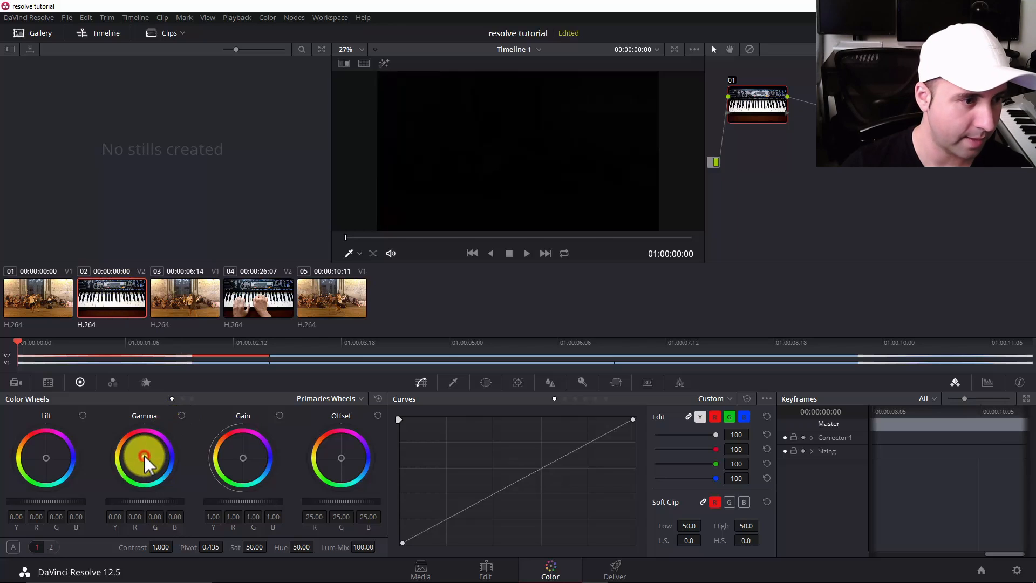
Push Piano clip 02's Gamma to red (about 1.00, -0.21, -1.00) and Piano clip 04's Offset to blue (about -52, 30, 190).
drag(145, 456, 88, 368)
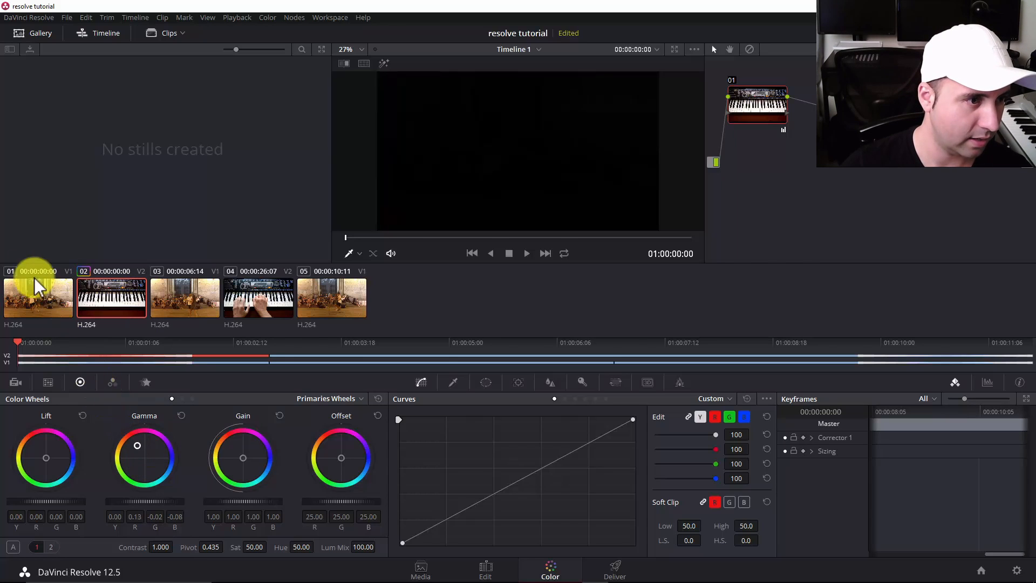
drag(38, 286, 268, 566)
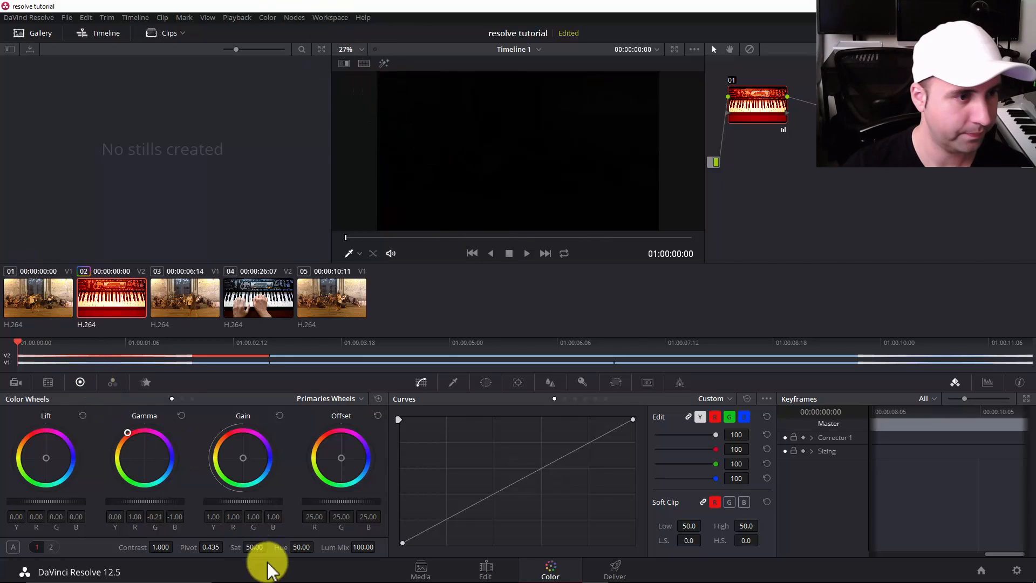
click(270, 297)
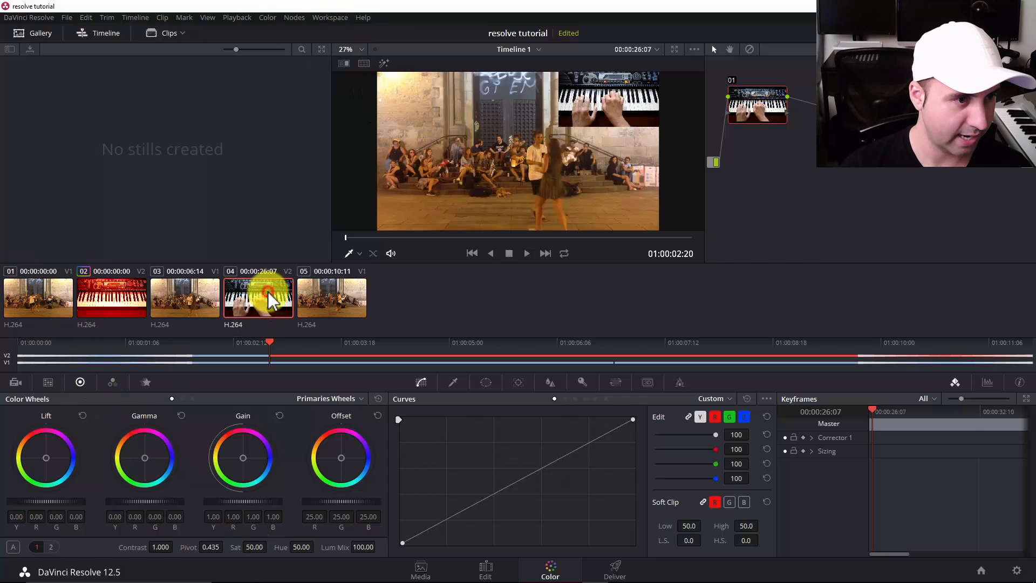
drag(343, 465, 345, 312)
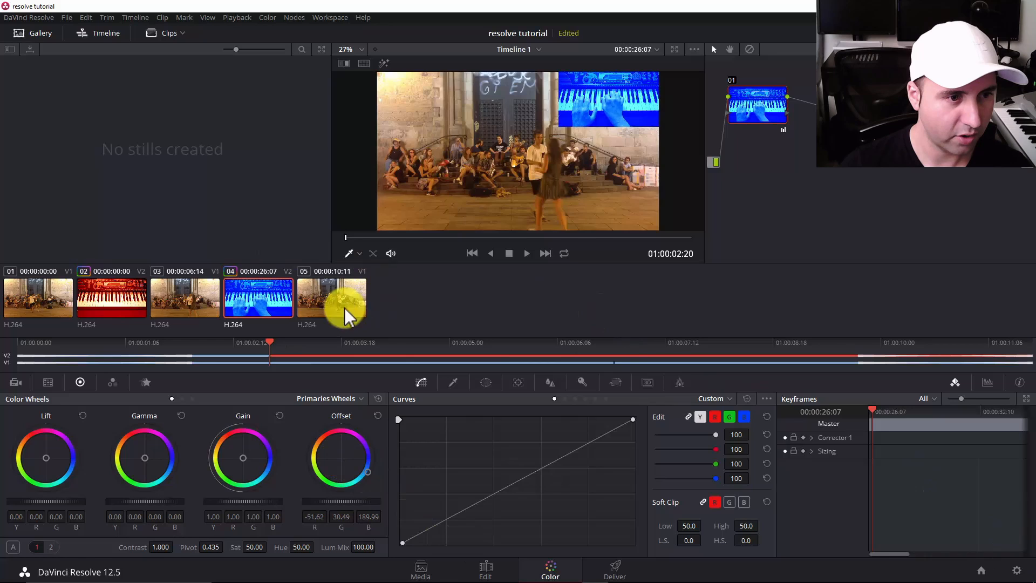
Push Dance clip 01's Gamma to green and Dance clip 03's Gamma to magenta (about R 1.00, G -1.00, B 1.00).
click(28, 307)
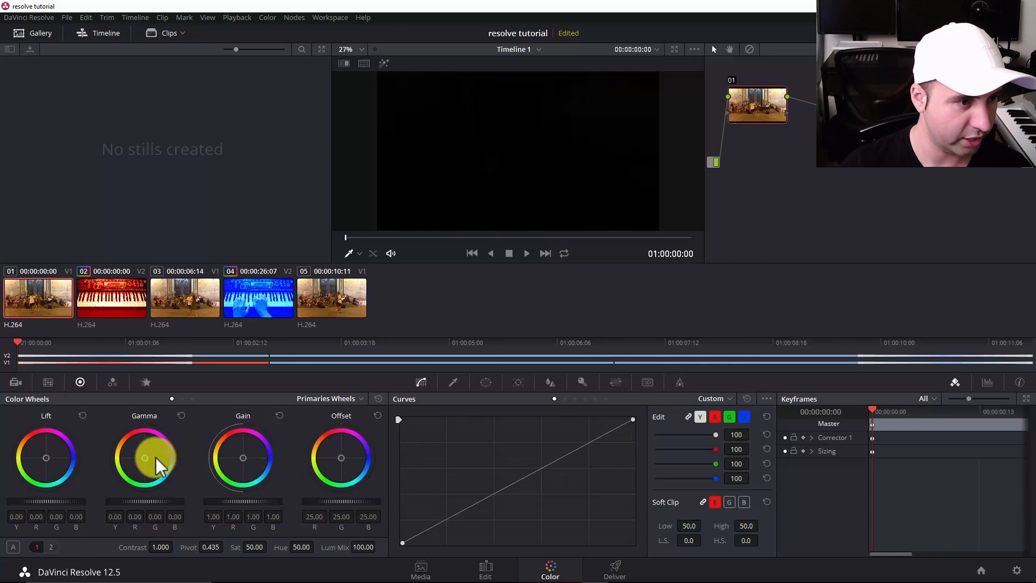
drag(146, 464, 202, 477)
click(208, 301)
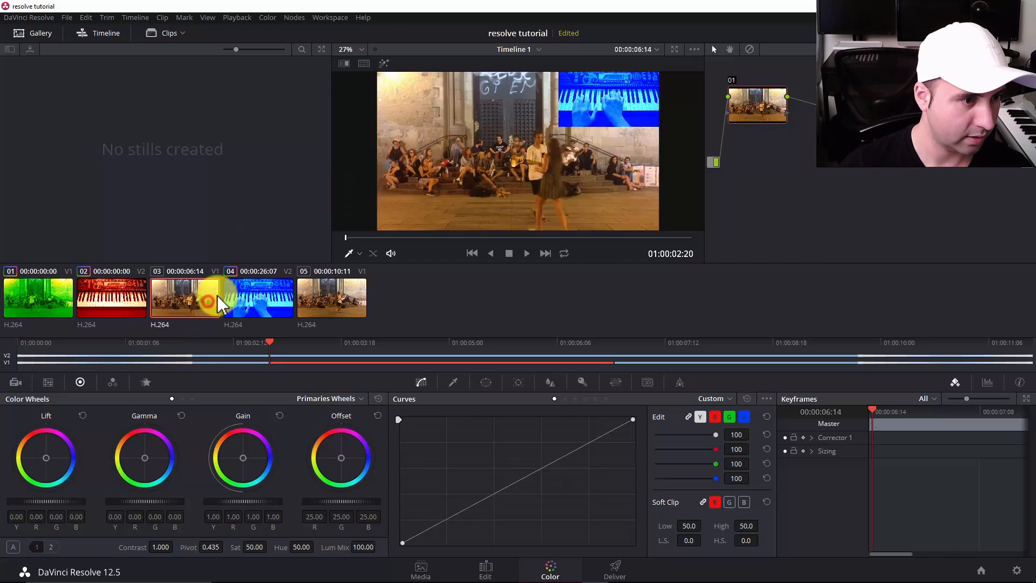
drag(144, 455, 382, 270)
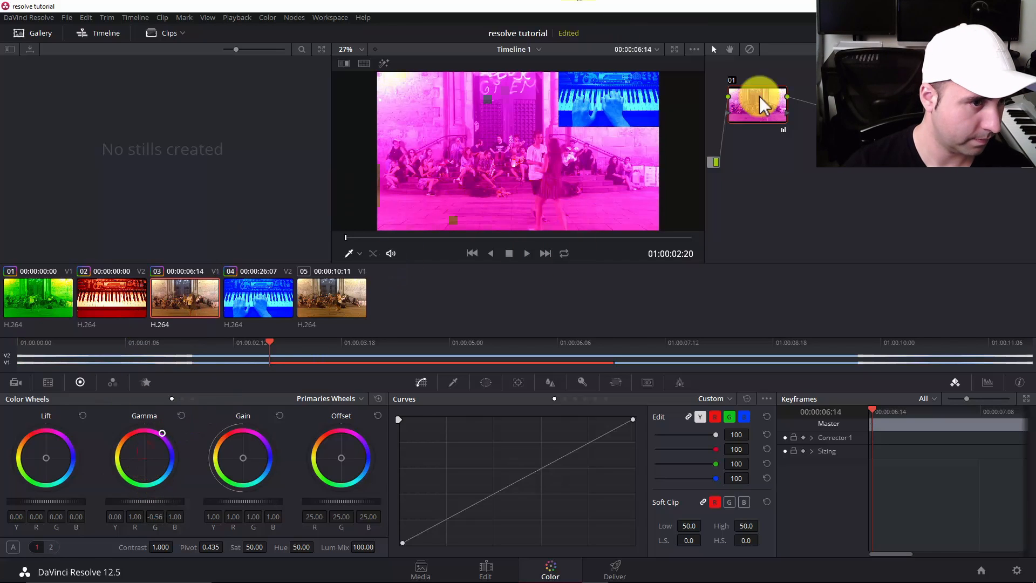
Push Dance clip 05's Offset to yellow (about 46, 42, -175) and its Gamma to orange (about 0.87, -0.01, -1.00).
click(343, 286)
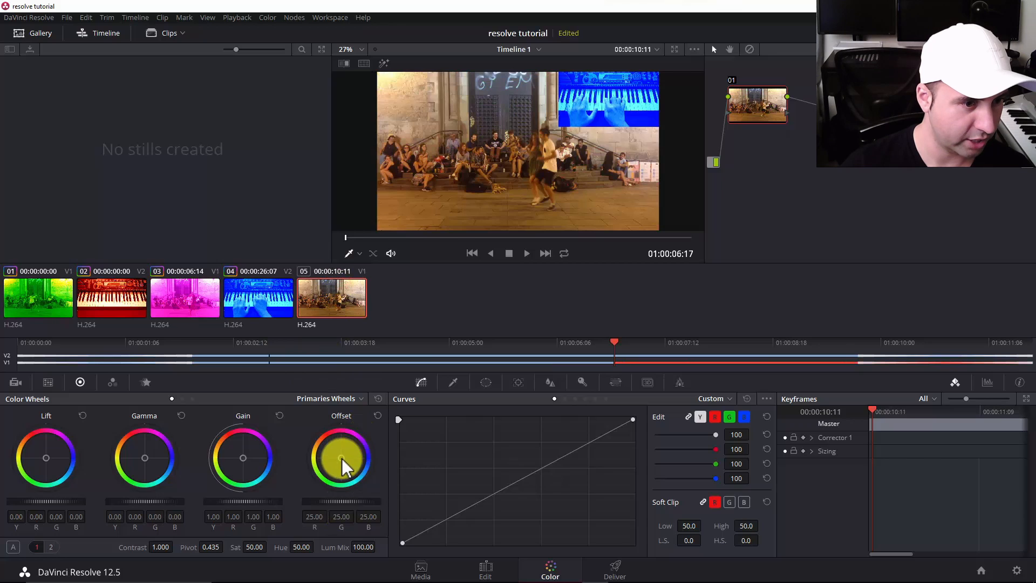
mouse_move(343, 466)
mouse_down()
mouse_move(277, 444)
mouse_move(280, 276)
mouse_move(208, 254)
mouse_move(358, 462)
mouse_up()
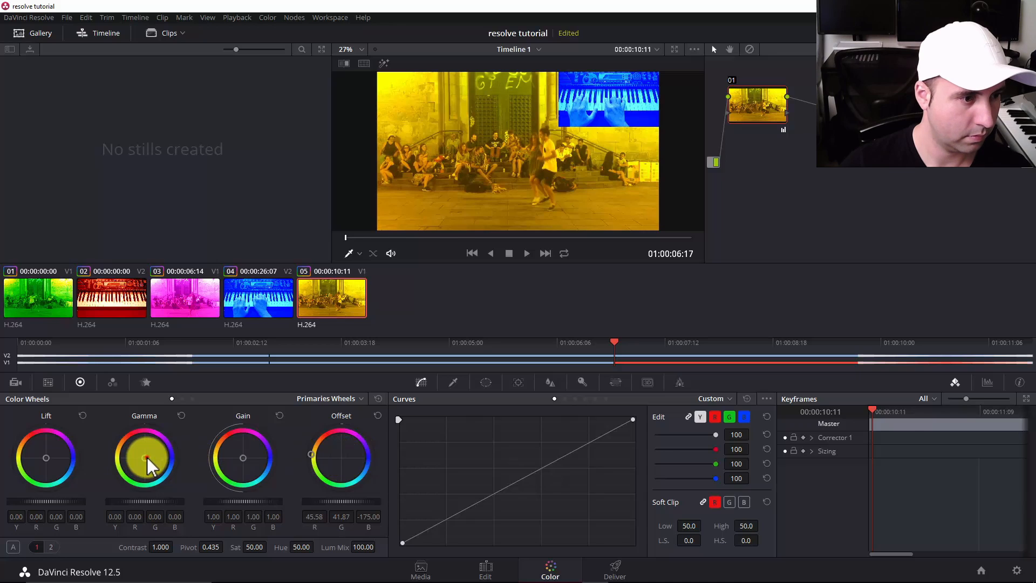
mouse_move(150, 465)
mouse_down()
mouse_move(8, 373)
mouse_move(432, 266)
mouse_move(115, 446)
mouse_move(169, 468)
mouse_move(106, 442)
mouse_move(142, 465)
mouse_up()
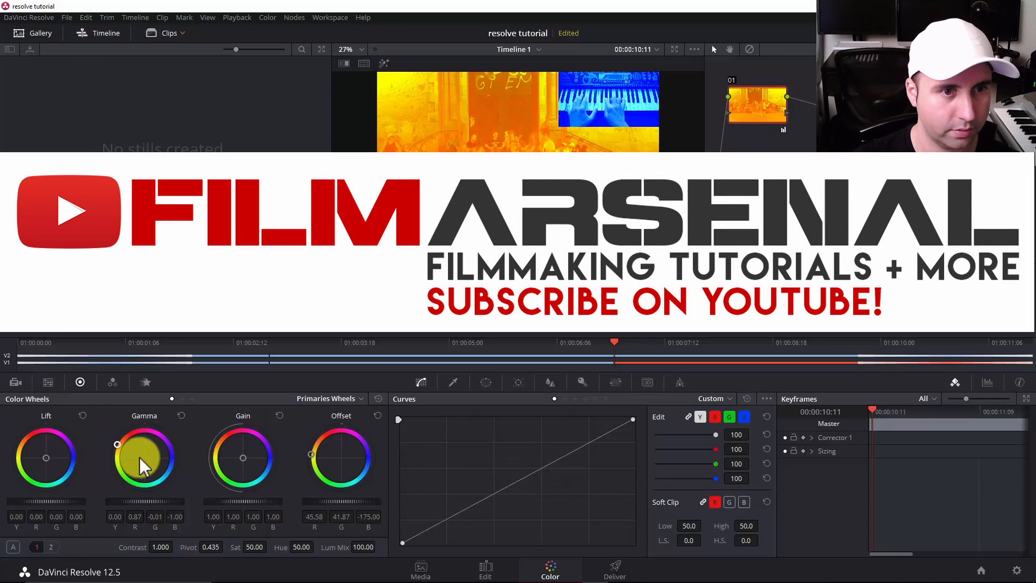
Switch to the Edit page and play back the color-graded clips from 01:00:06:17.
click(492, 571)
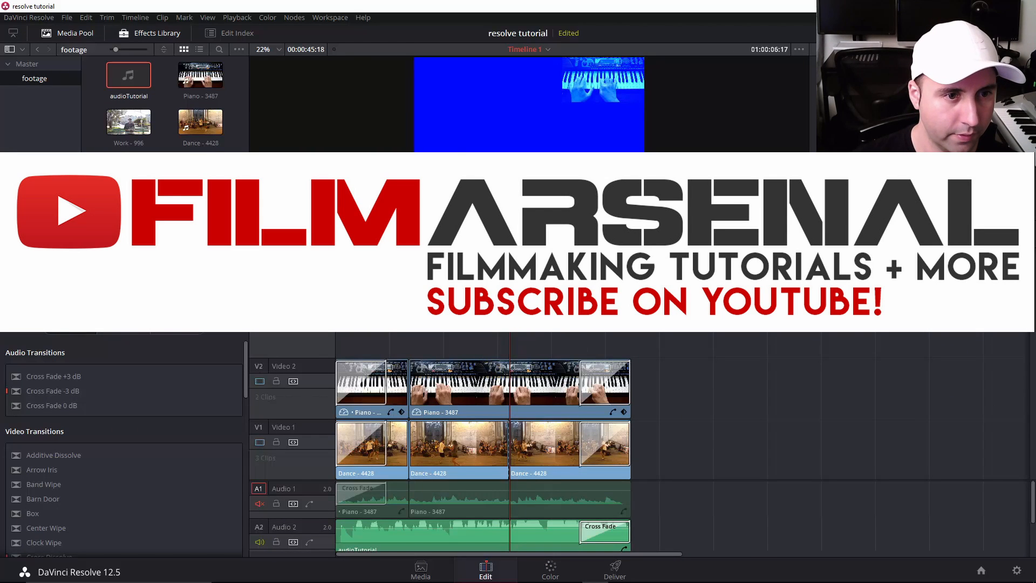
key(space)
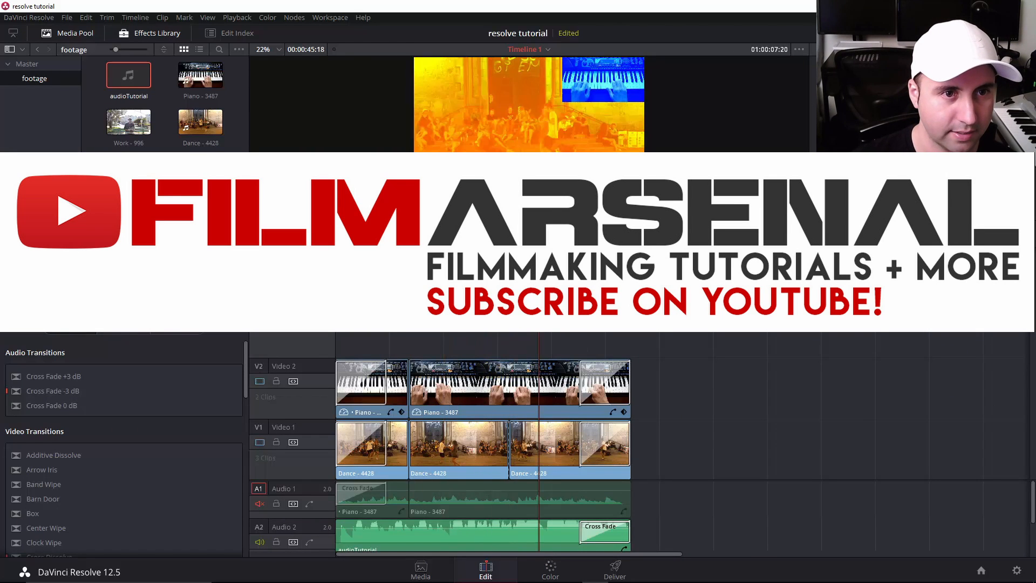
Return to the Color page, reset the color grade of Piano clip 04, and remove the orange Gamma shift from Dance clip 05.
click(548, 572)
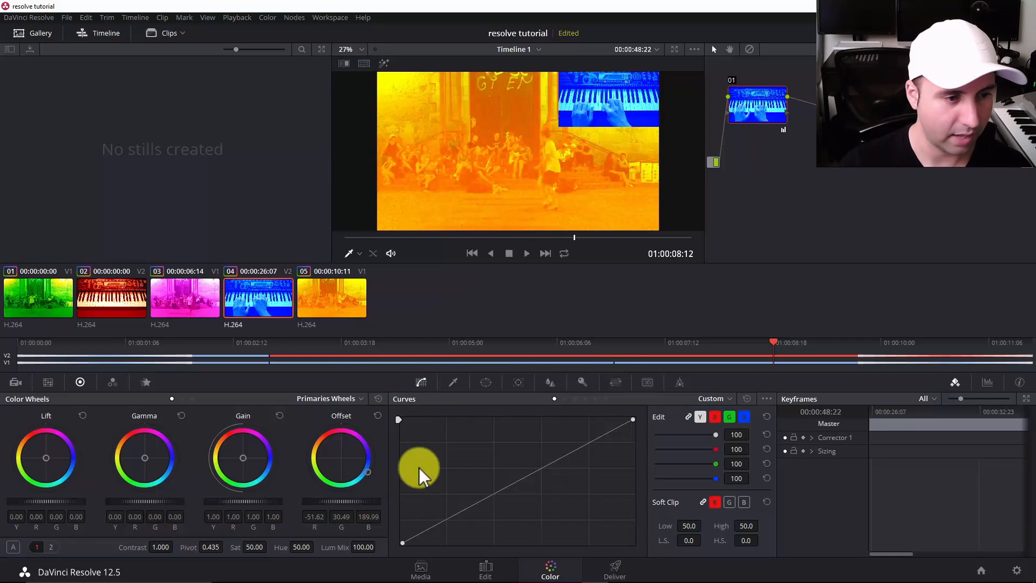
click(378, 416)
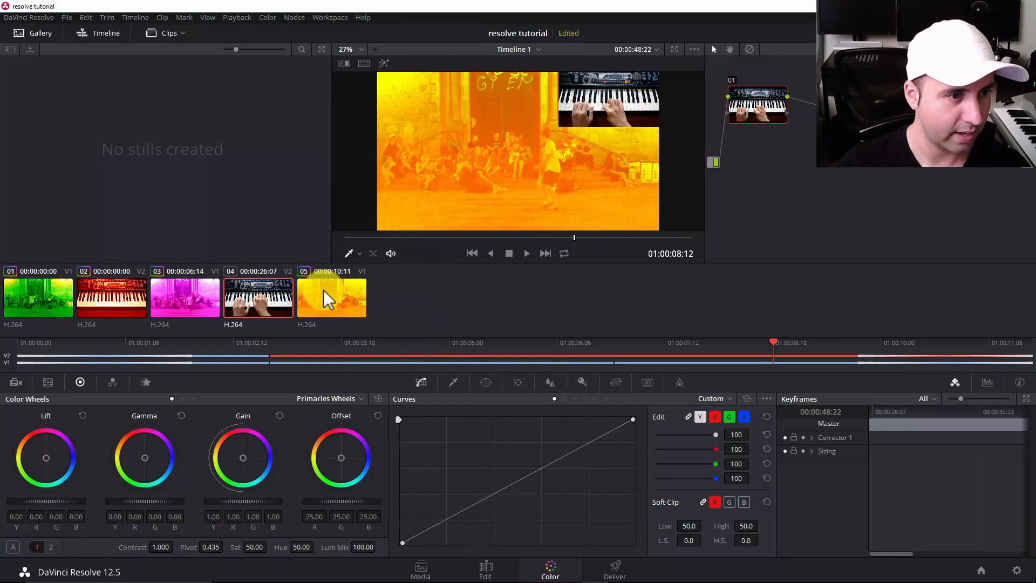
click(342, 303)
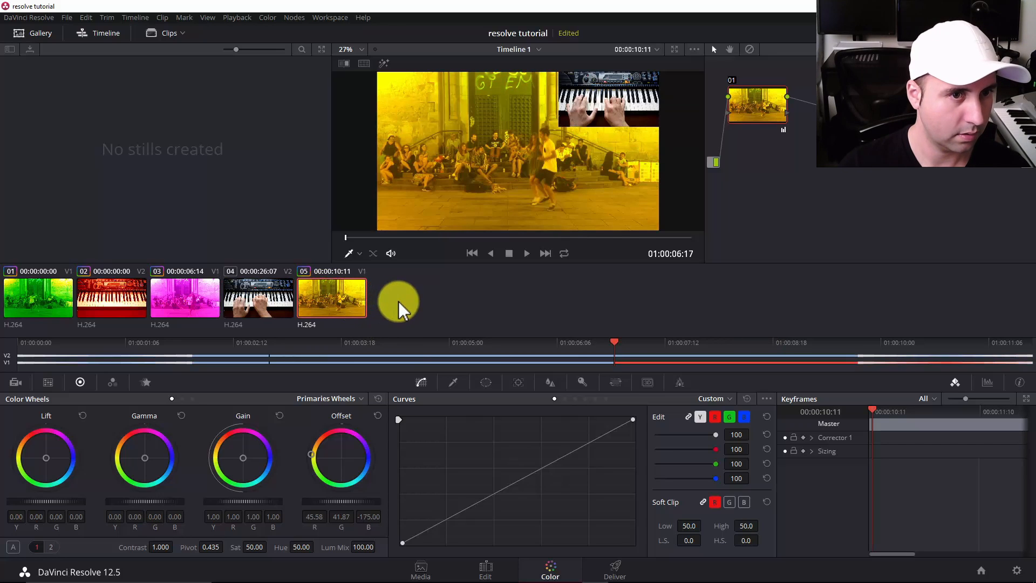
Soften the magenta Gamma tint of Dance clip 03 to about R -0.05, G -0.31, B -0.08.
click(190, 301)
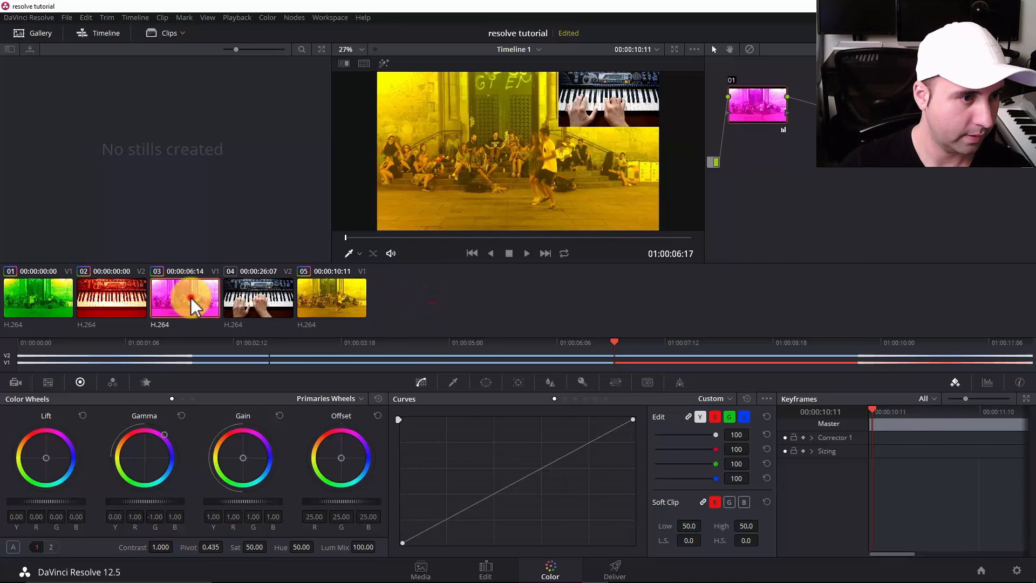
click(123, 312)
click(162, 307)
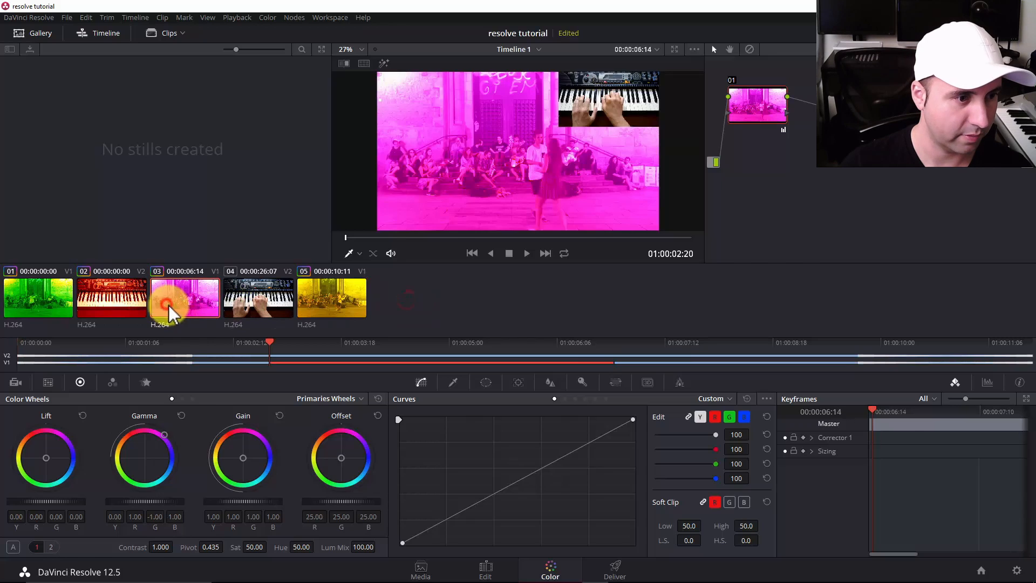
mouse_move(154, 436)
mouse_down()
mouse_move(162, 433)
mouse_move(153, 443)
mouse_up()
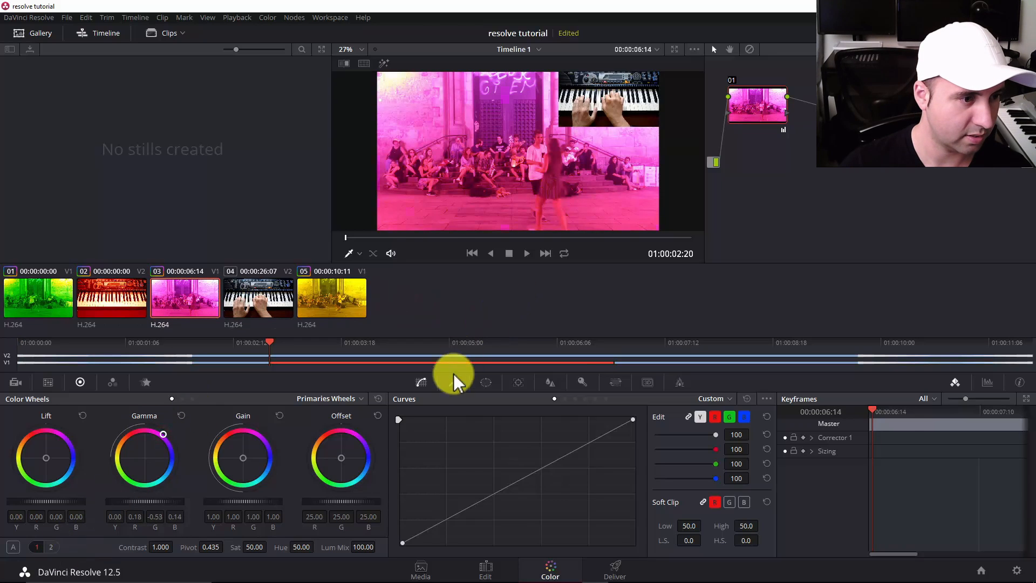
drag(265, 545, 271, 546)
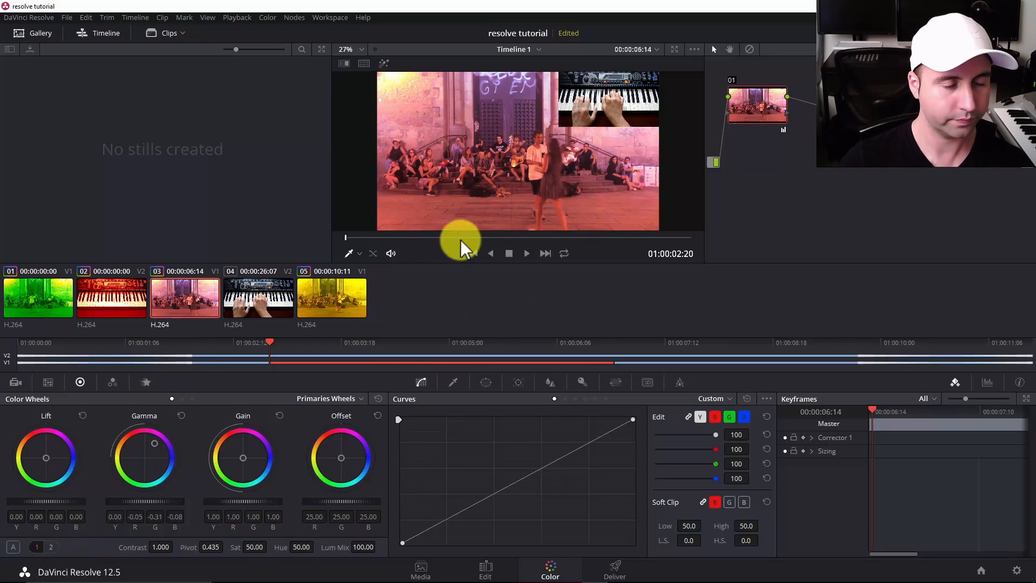
Go to the Edit page and add a Video 3 track above Video 2.
click(494, 322)
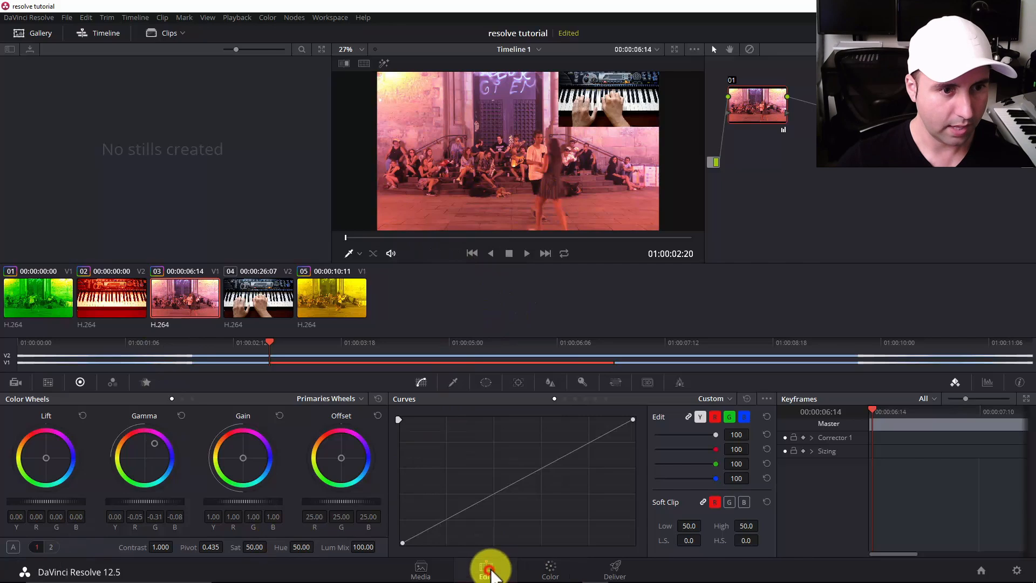
click(489, 568)
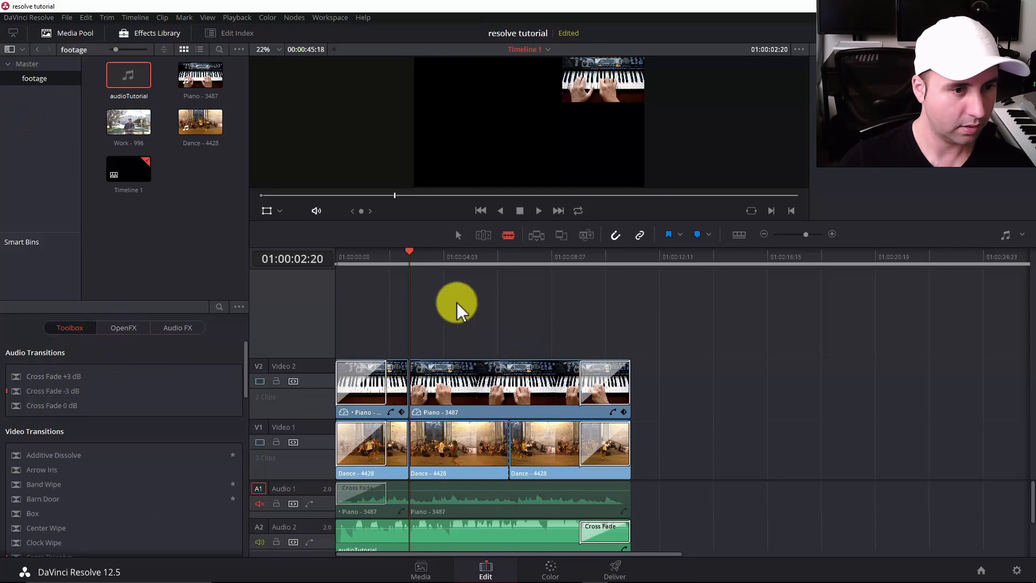
right_click(415, 333)
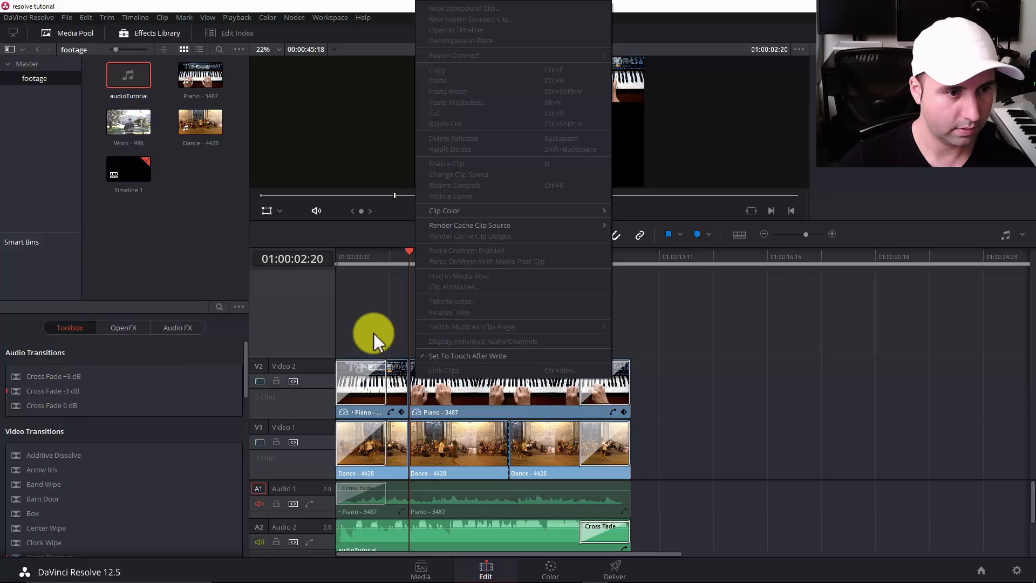
right_click(284, 328)
click(306, 332)
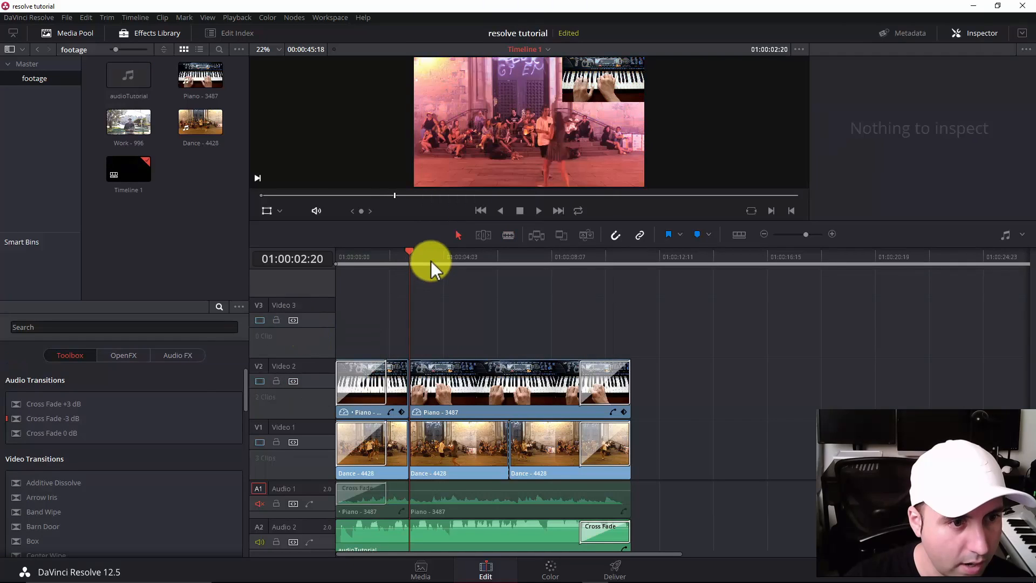
Move the playhead to 01:00:01:08 and place a Text title at the start of the Video 3 track.
drag(428, 256, 370, 255)
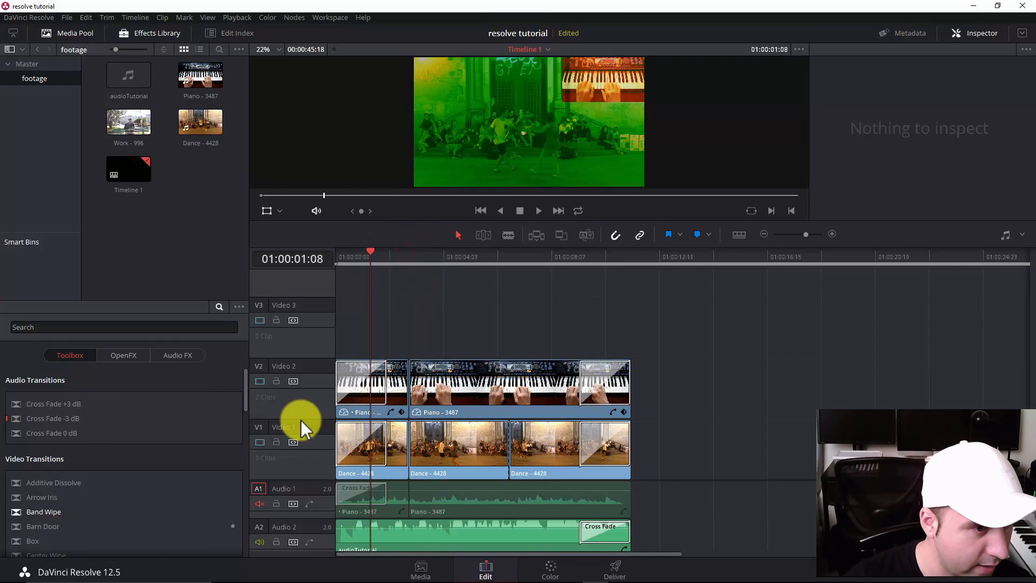
drag(245, 411, 216, 510)
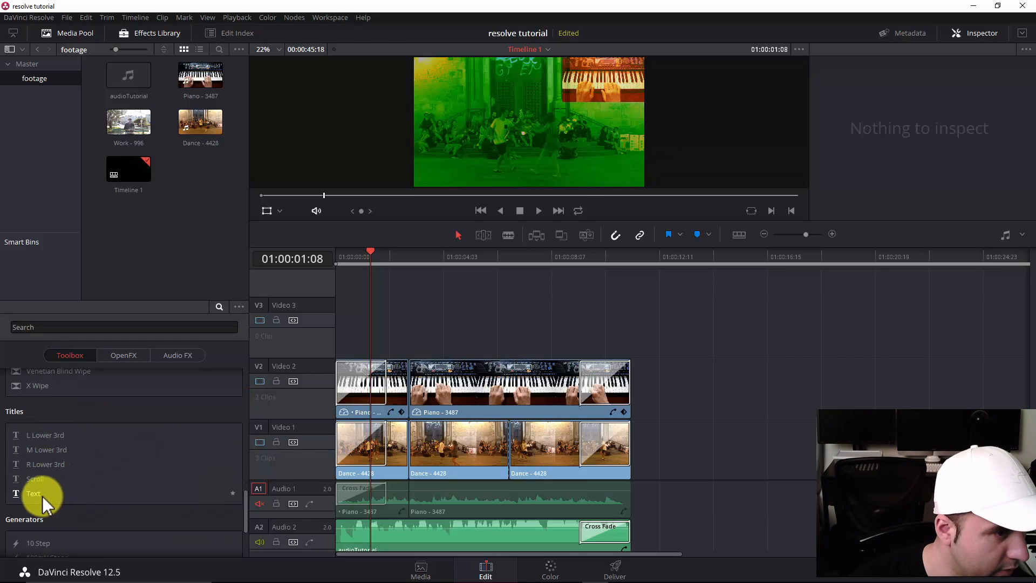
scroll(42, 495, down, 3)
scroll(35, 459, up, 1)
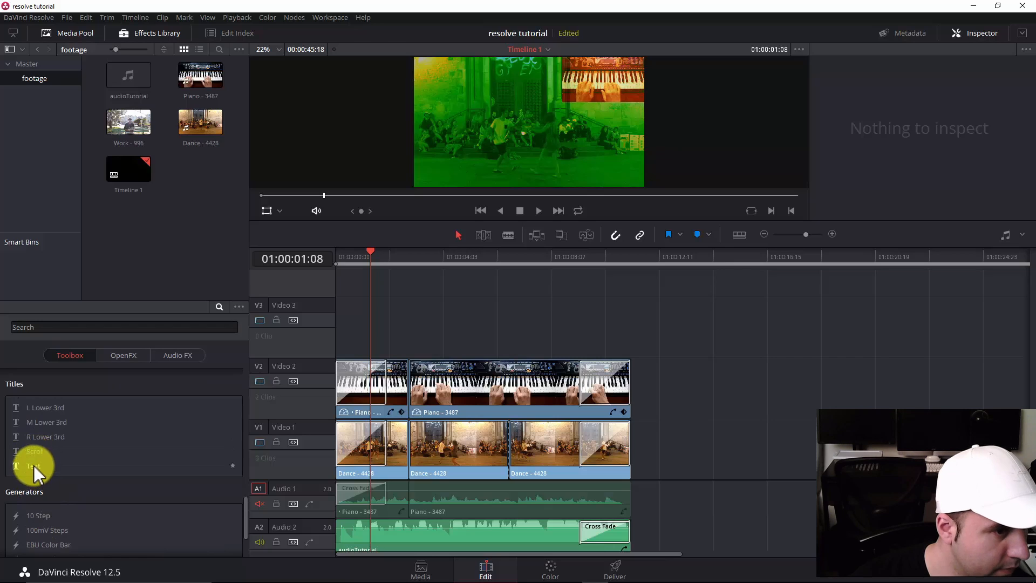
drag(34, 468, 327, 323)
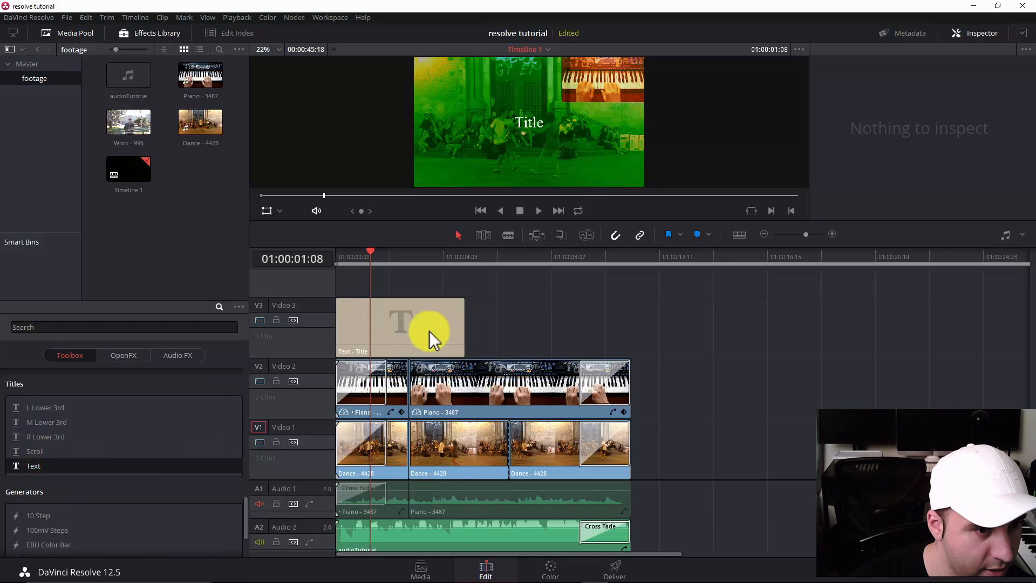
Shorten the Text title on Video 3 to about two seconds and move it over the closing fade-out at the end of the edit.
click(462, 328)
click(461, 328)
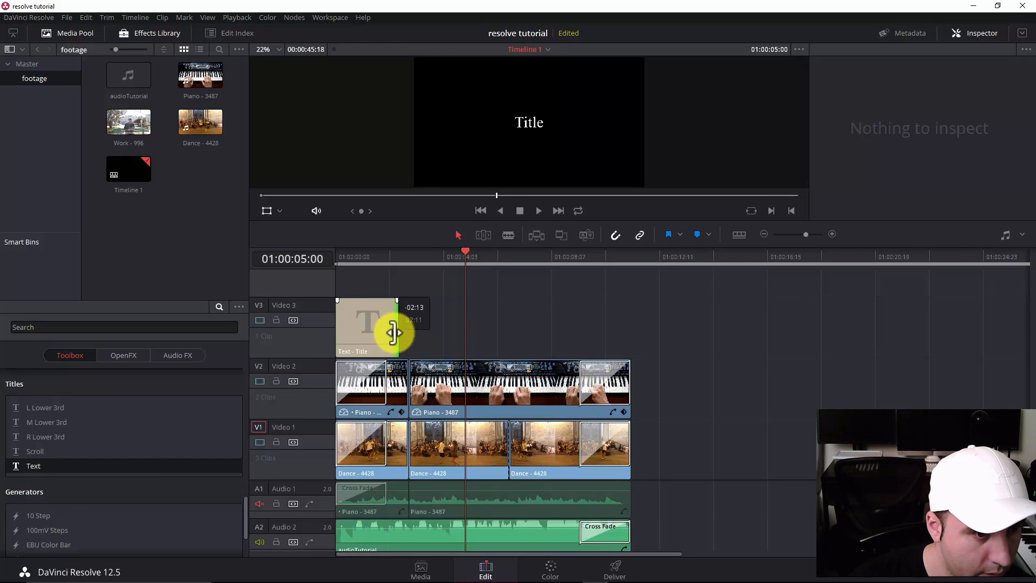
drag(394, 333, 615, 337)
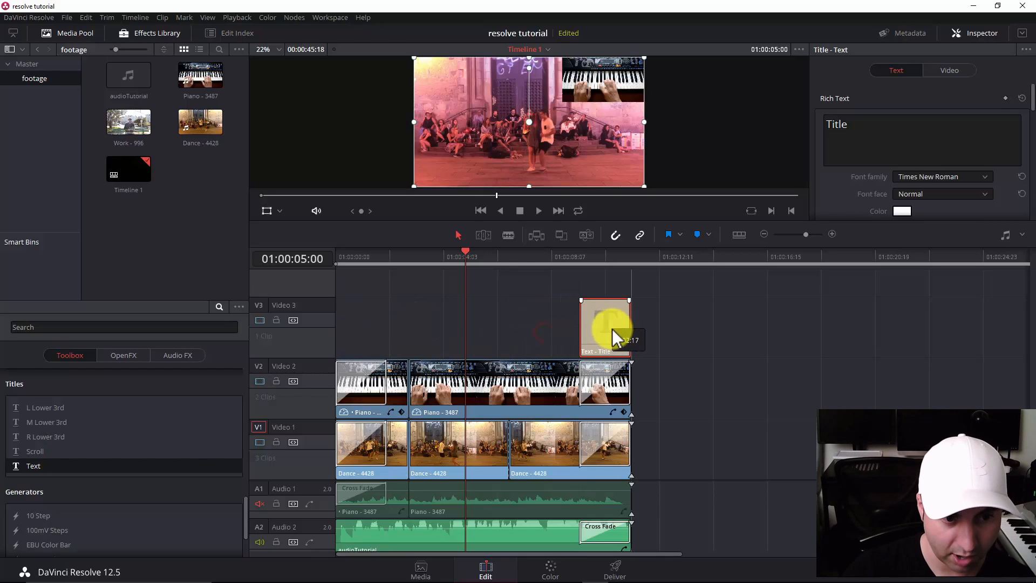
Move the playhead onto the title at 01:00:10:01 and change the title's font family to Kickflip BRK.
click(596, 255)
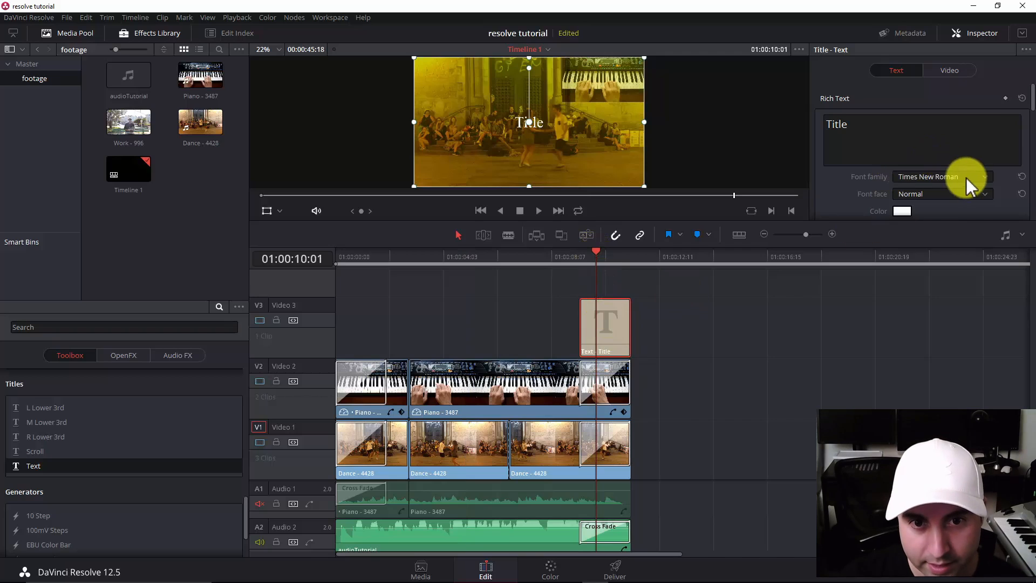
click(987, 176)
click(936, 230)
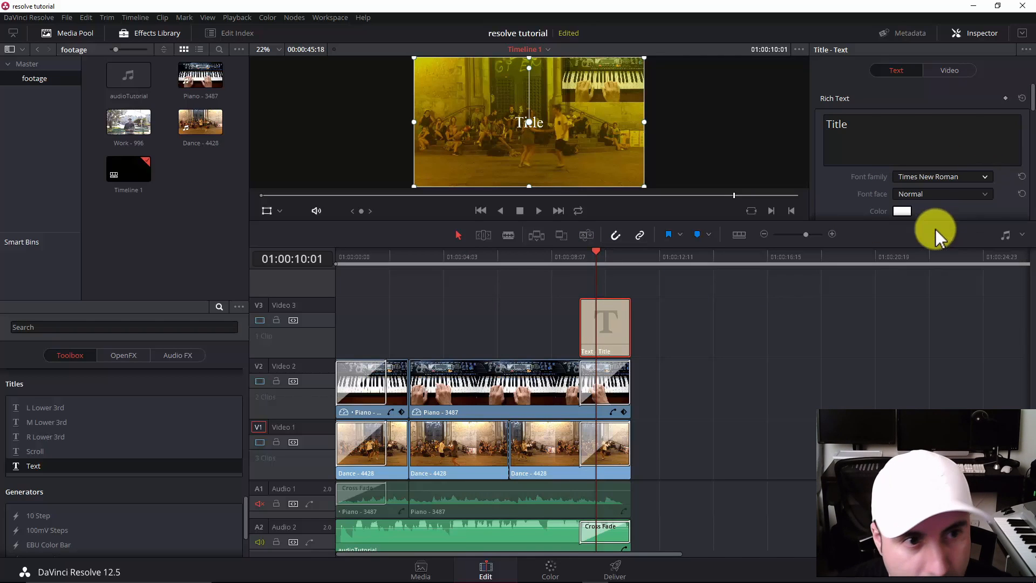
click(986, 178)
scroll(959, 232, up, 10)
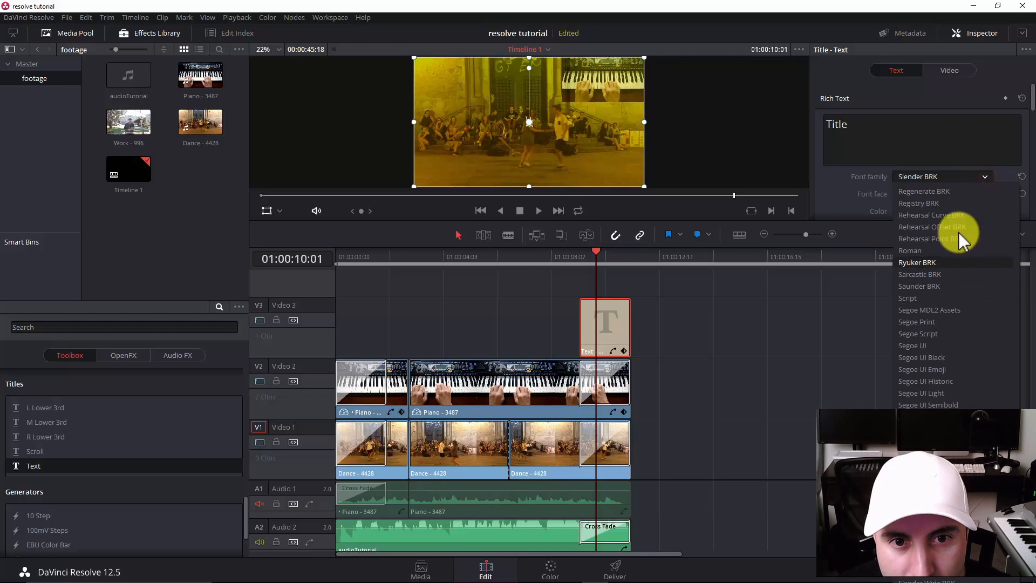
click(948, 239)
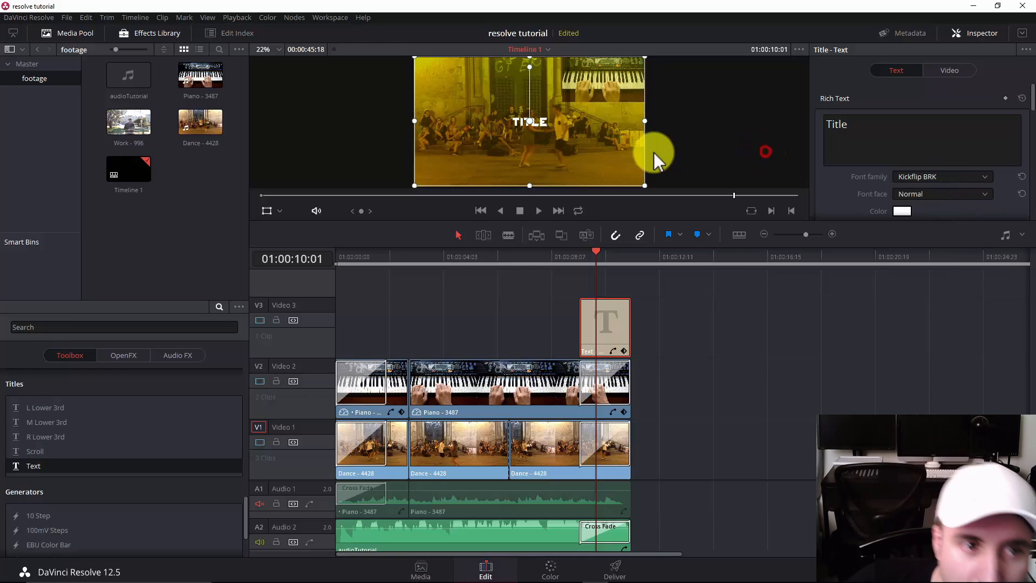
Briefly play the restyled title and enlarge the viewer and Inspector area to expose more of its text settings.
click(667, 116)
key(space)
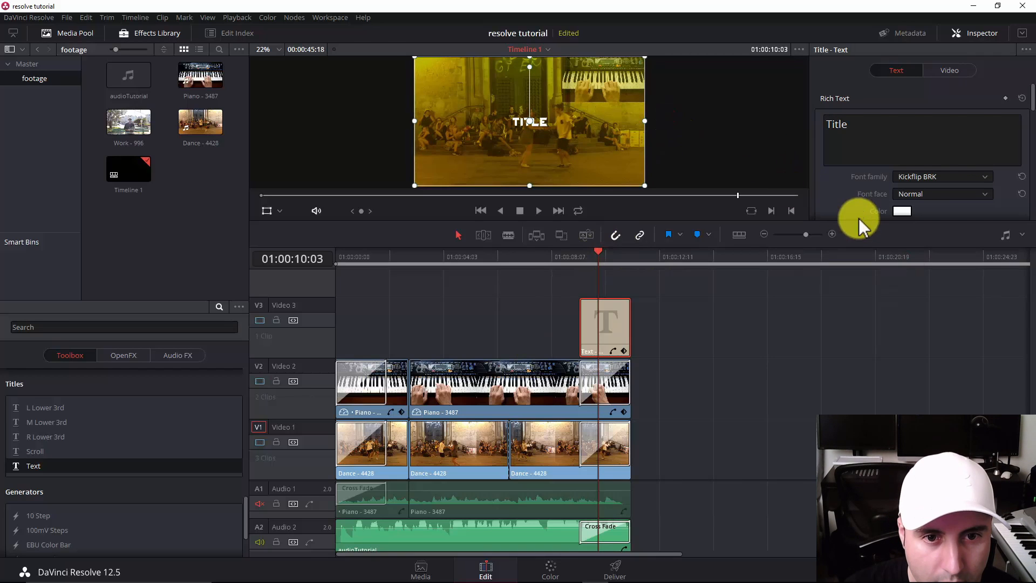
drag(857, 221, 853, 363)
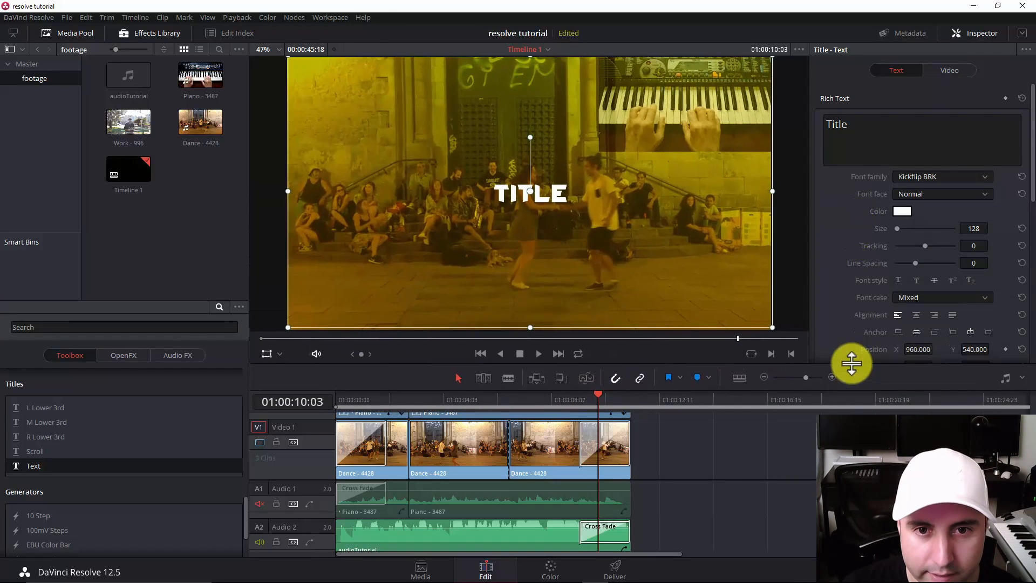
Replace the title's text with "SUBSCRIBE!" and enlarge its font size to 262.
scroll(1031, 146, down, 1)
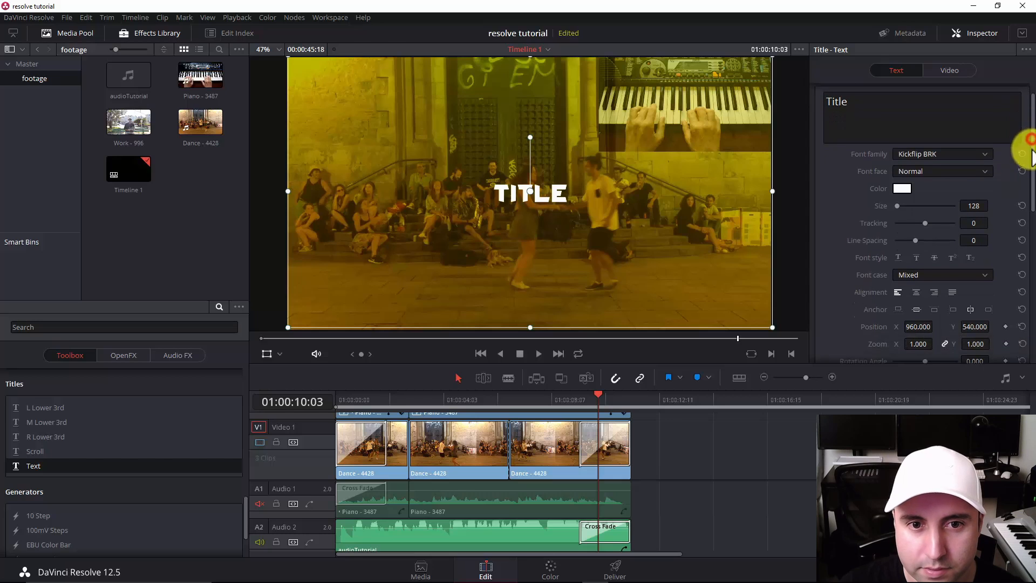
drag(906, 208, 901, 205)
double_click(894, 110)
text(SUBSCRIBE)
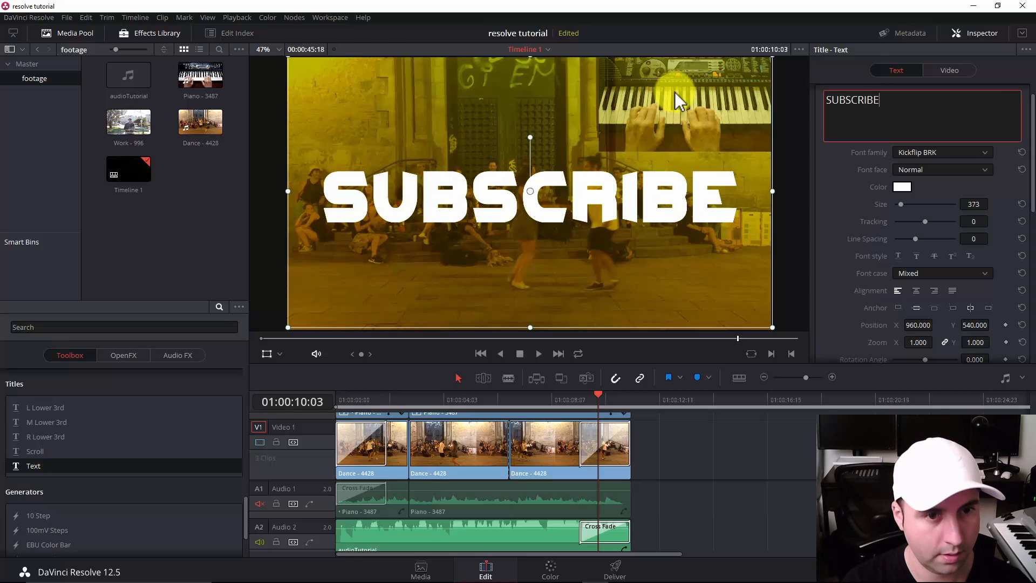
text(!)
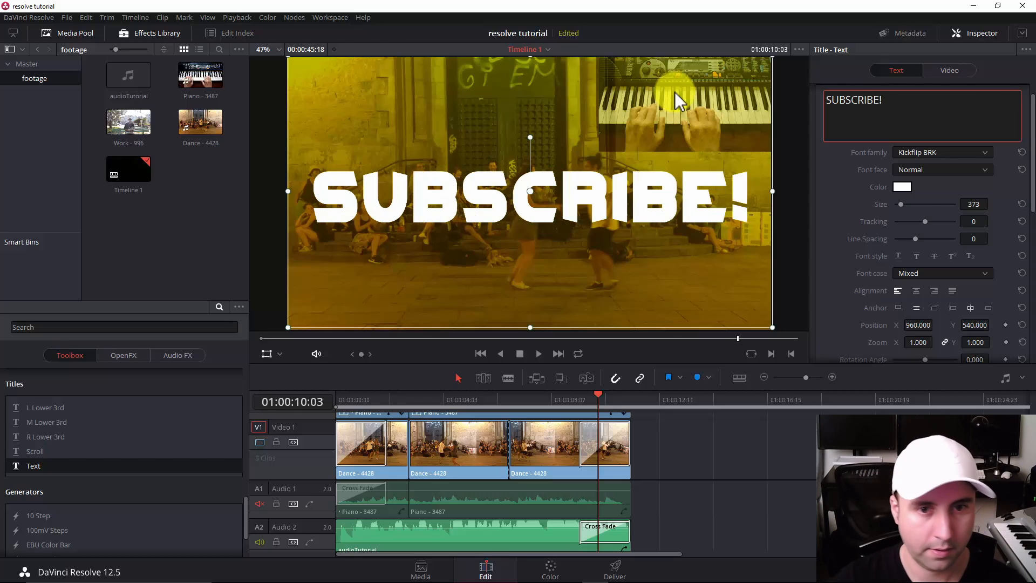
drag(903, 203, 901, 204)
mouse_move(1032, 196)
mouse_down()
mouse_move(1033, 225)
mouse_move(1033, 189)
mouse_up()
click(901, 201)
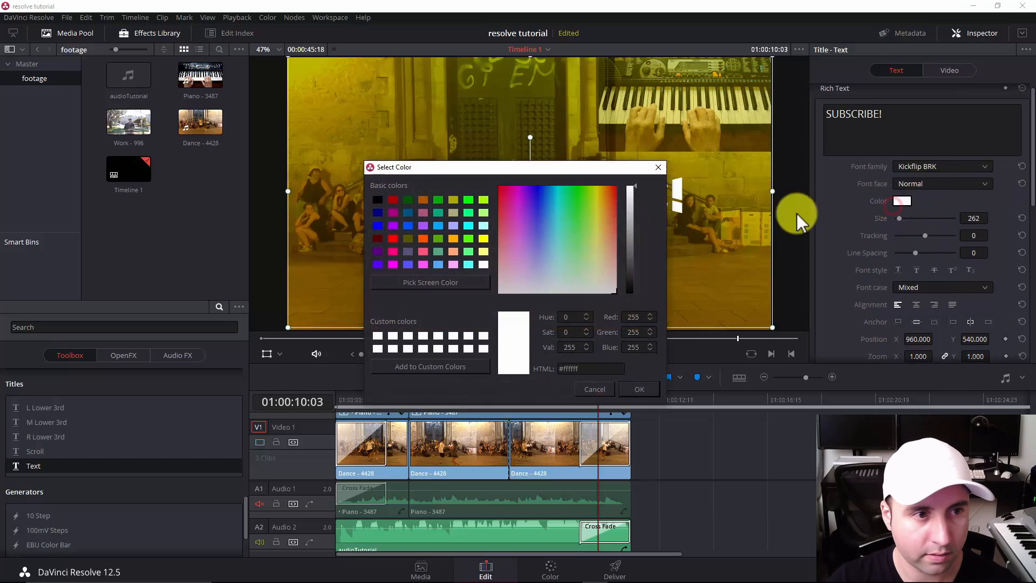
drag(416, 171, 532, 283)
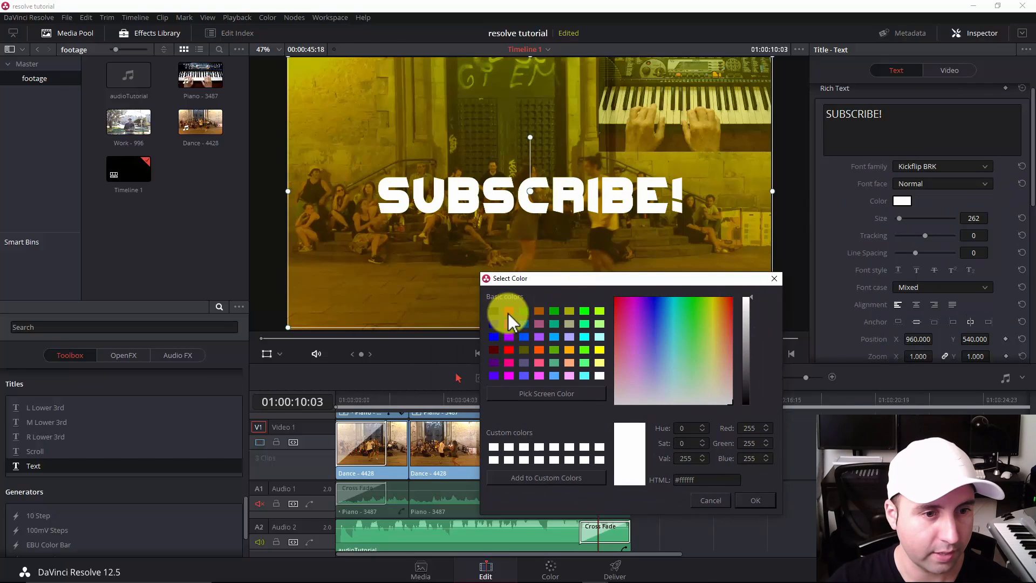
click(775, 278)
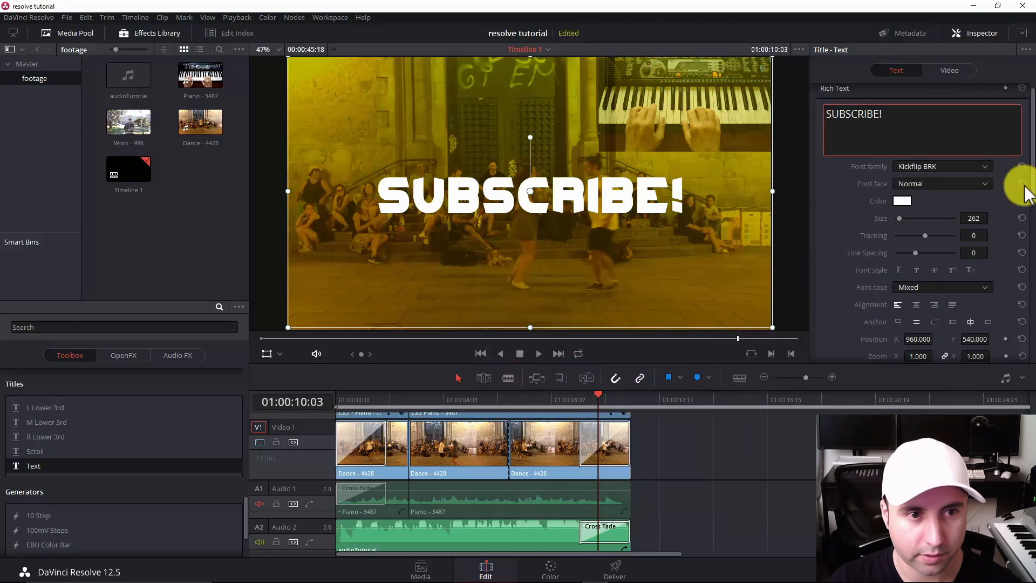
Give the SUBSCRIBE! title a stroke of size 14 in dark red (#aa0000).
scroll(1030, 195, down, 6)
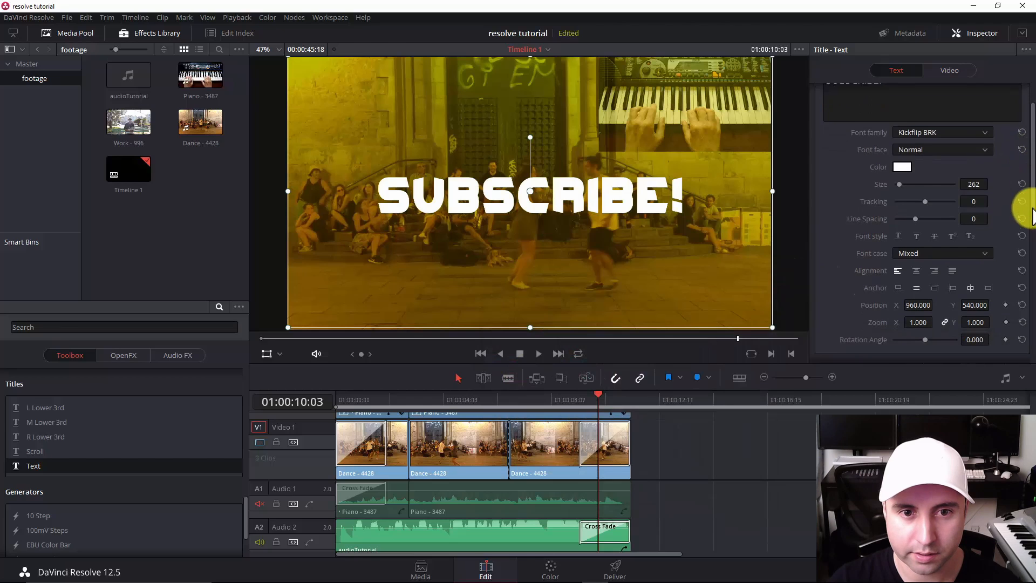
scroll(1030, 265, down, 5)
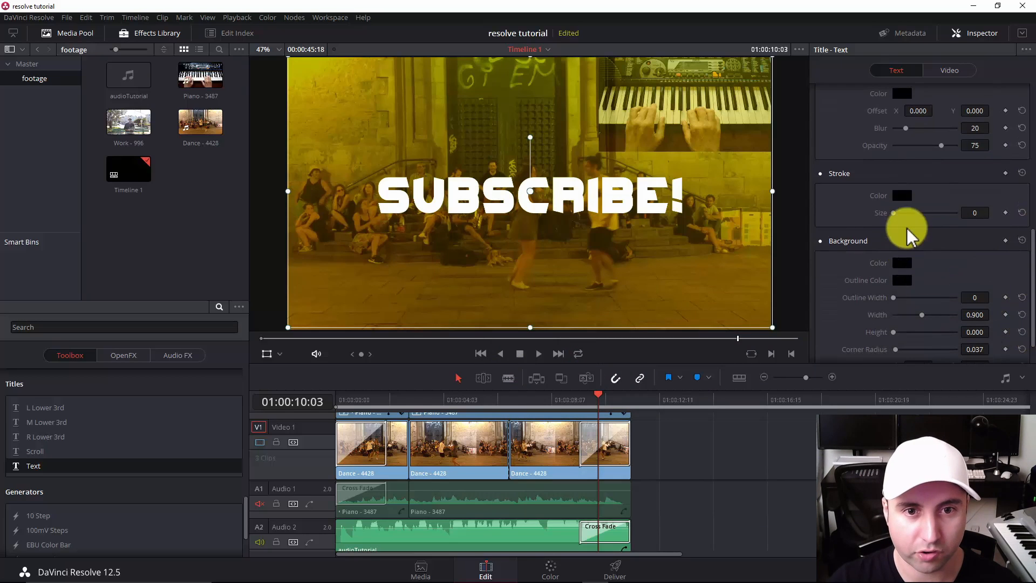
drag(894, 214, 949, 220)
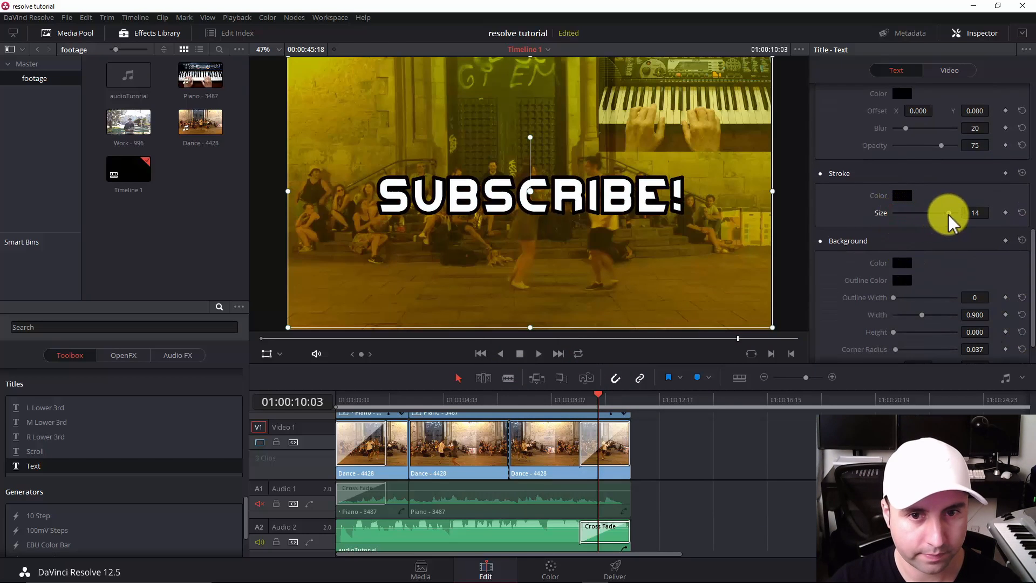
click(906, 197)
drag(553, 166, 638, 302)
click(482, 337)
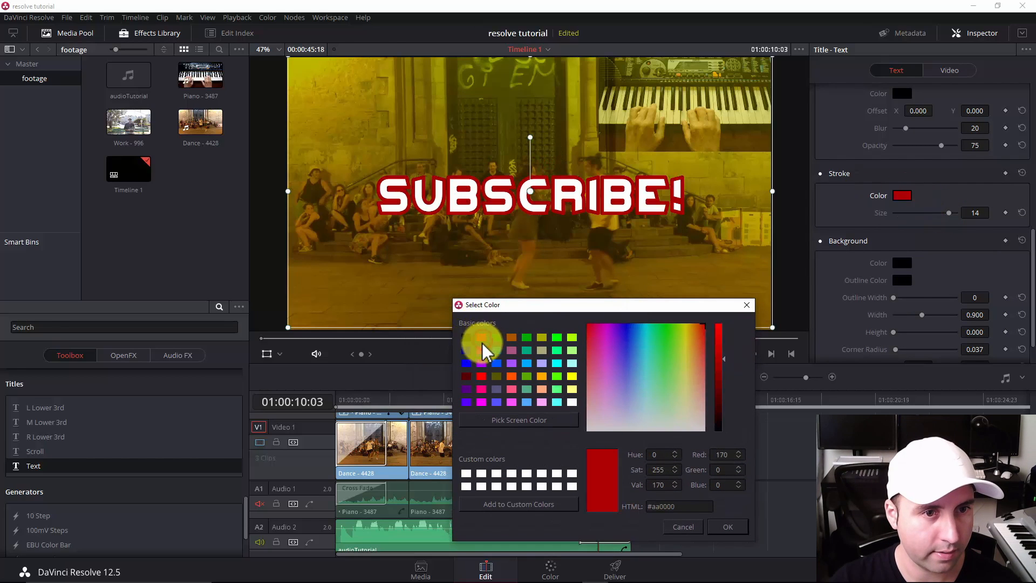